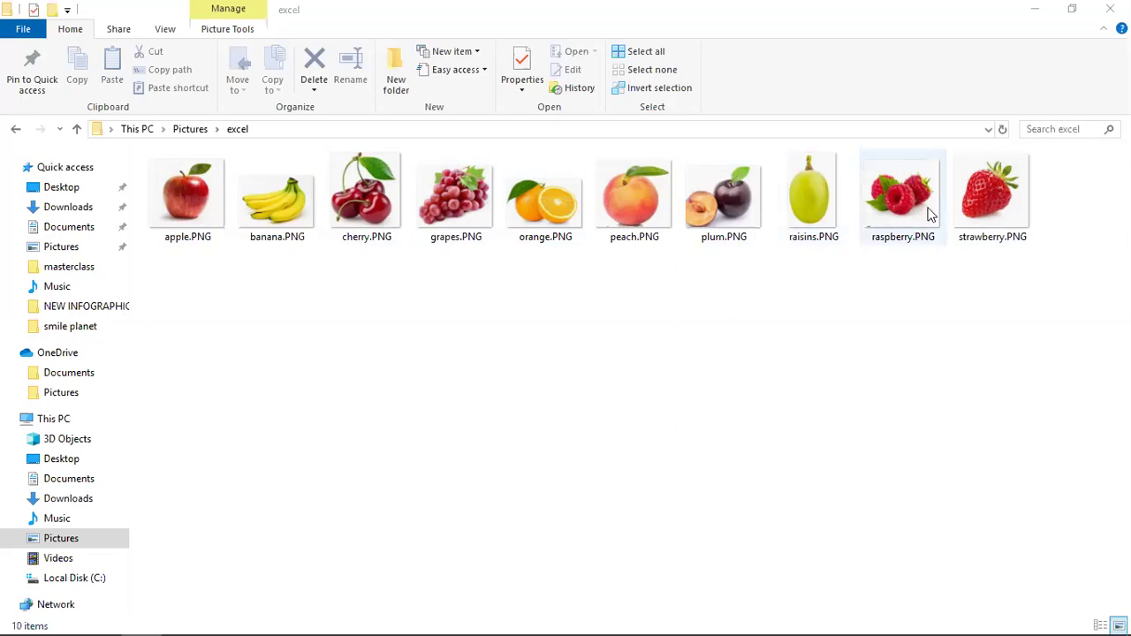
Look over the fruit pictures in the excel folder and select strawberry.PNG.
left_click(579, 216)
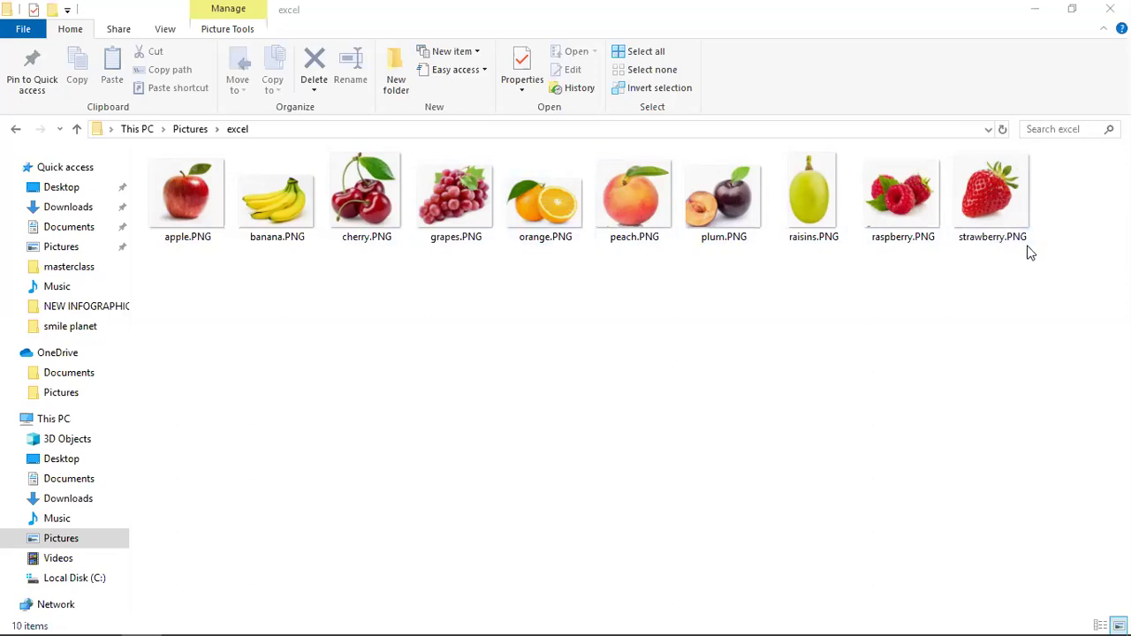
left_click(897, 217)
left_click(981, 212)
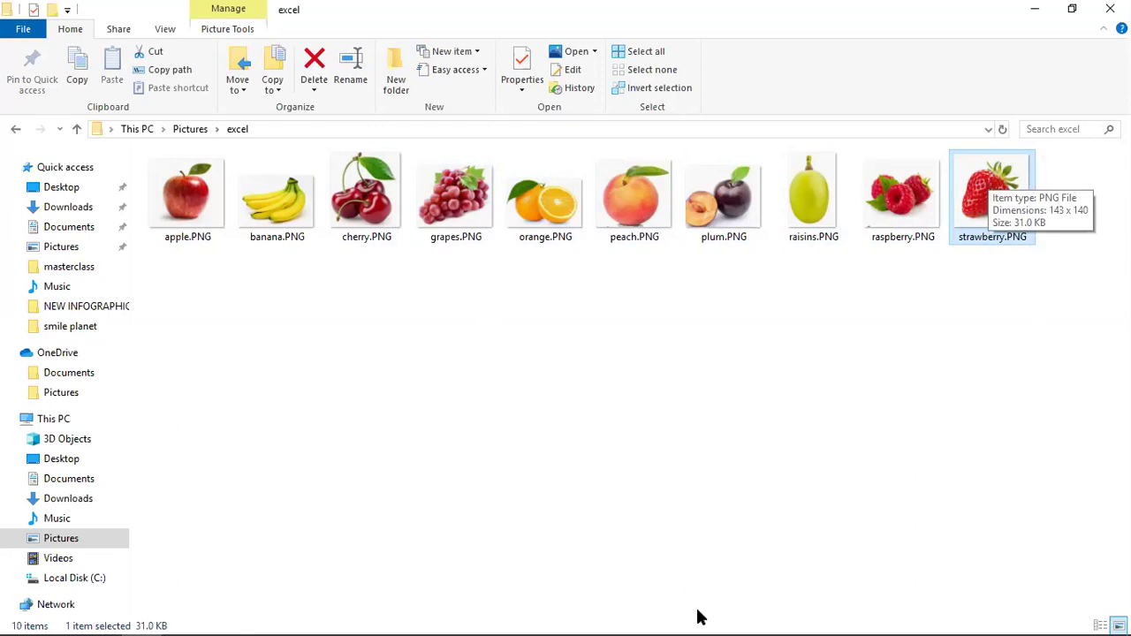
Switch to Photoshop and view the lemon manipulation.psd artwork.
left_click(1035, 9)
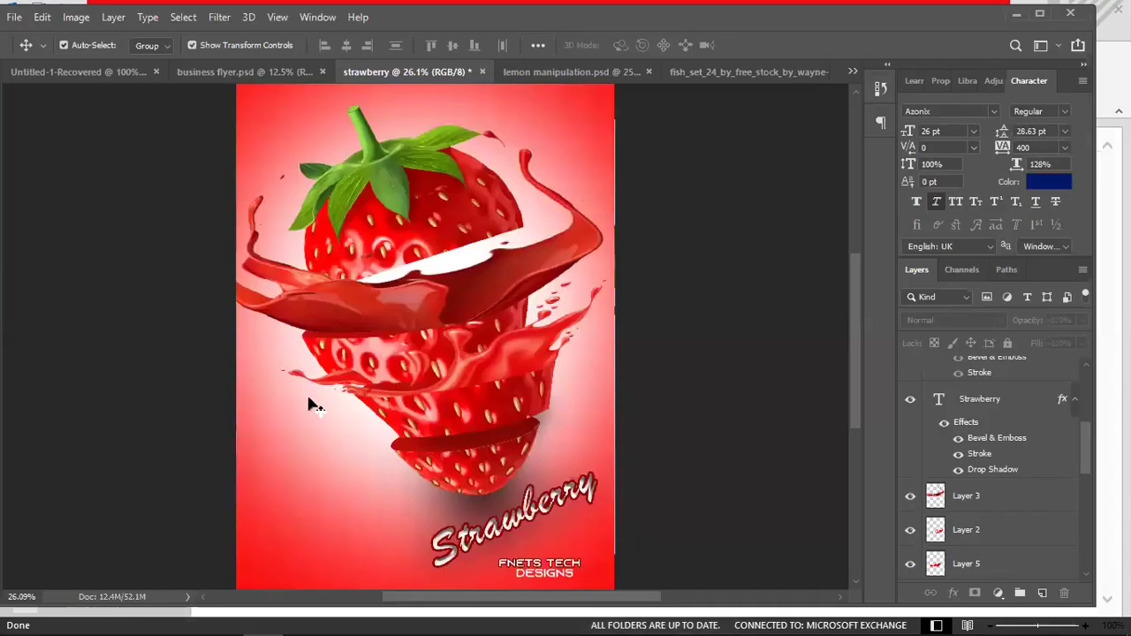
left_click(522, 73)
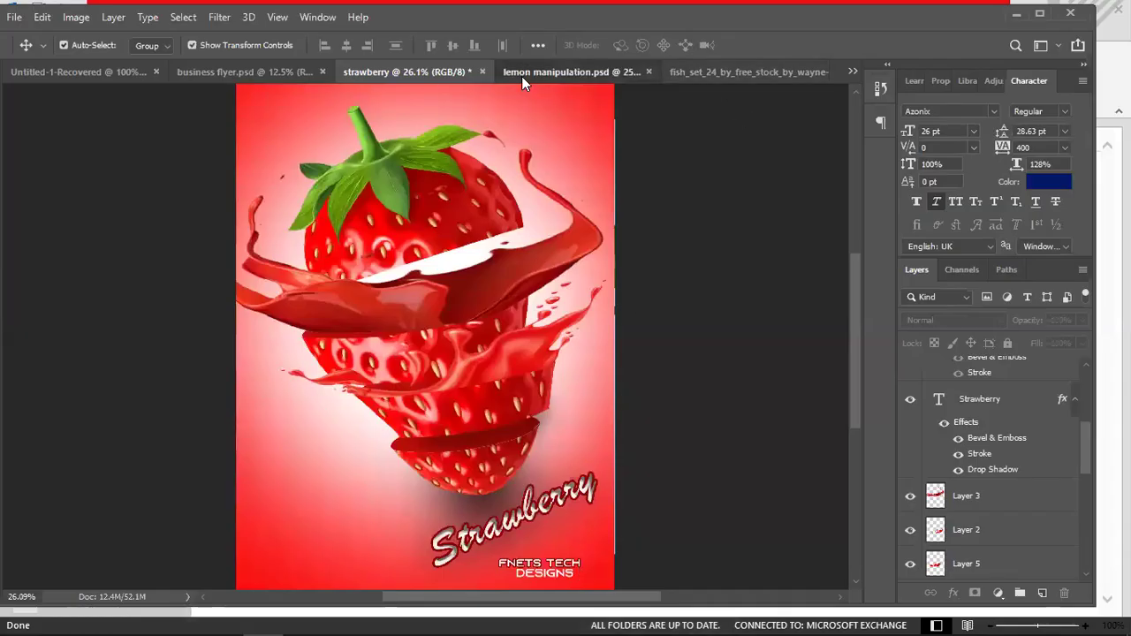
key("ctrl")
key("ctrl")
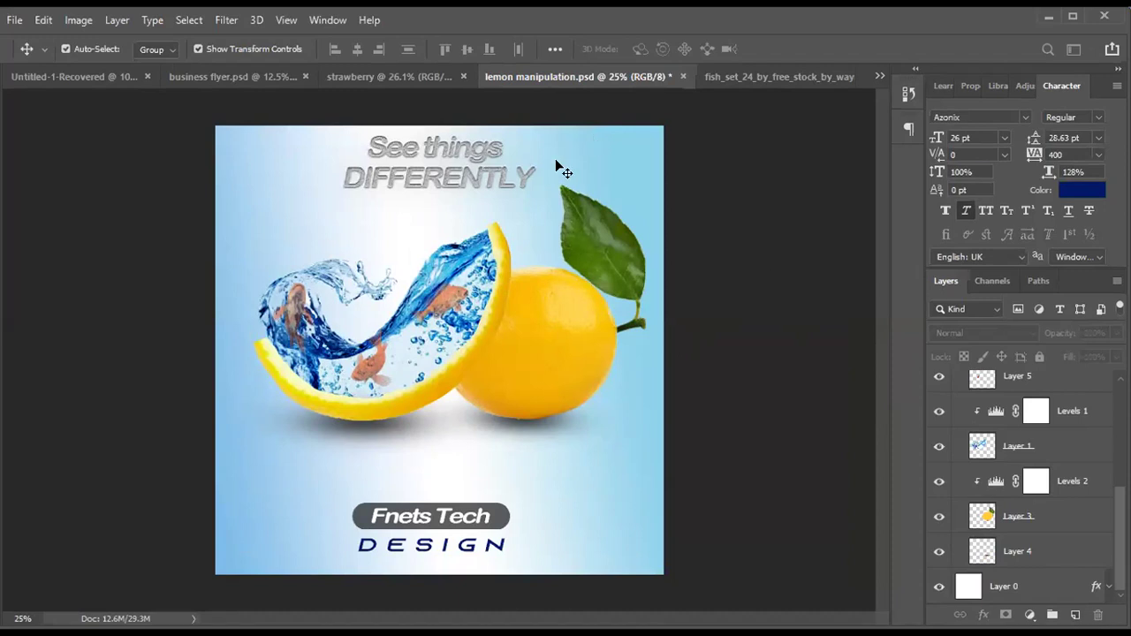
Start a new document and choose the recent A5 preset, 148 x 210 mm at 300 ppi.
key("ctrl+n")
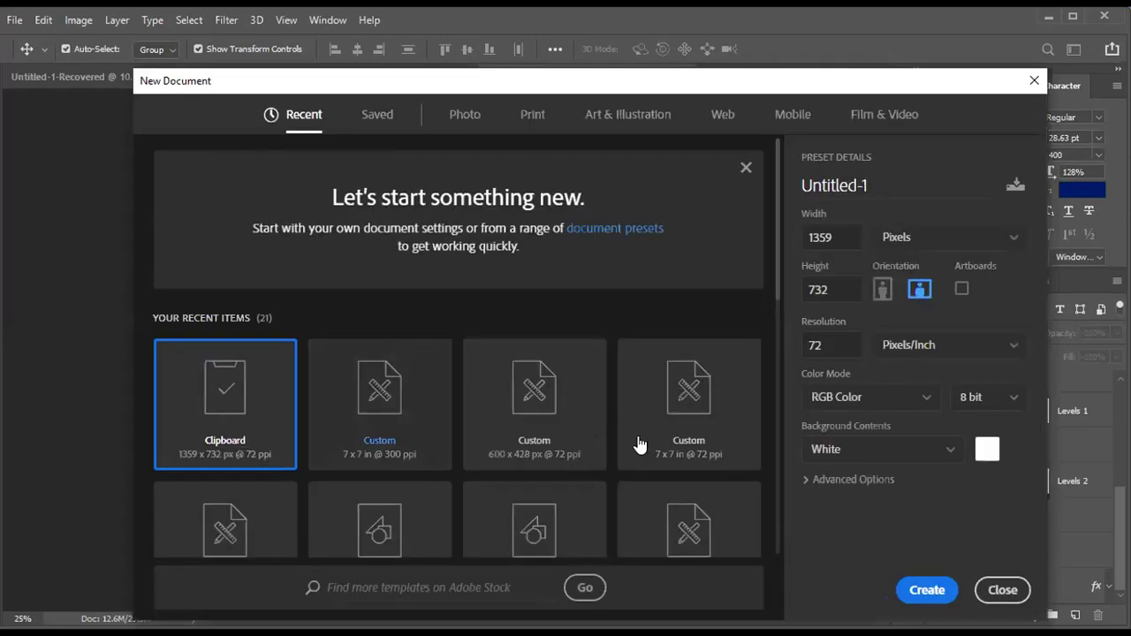
scroll(689, 348, "down", 5)
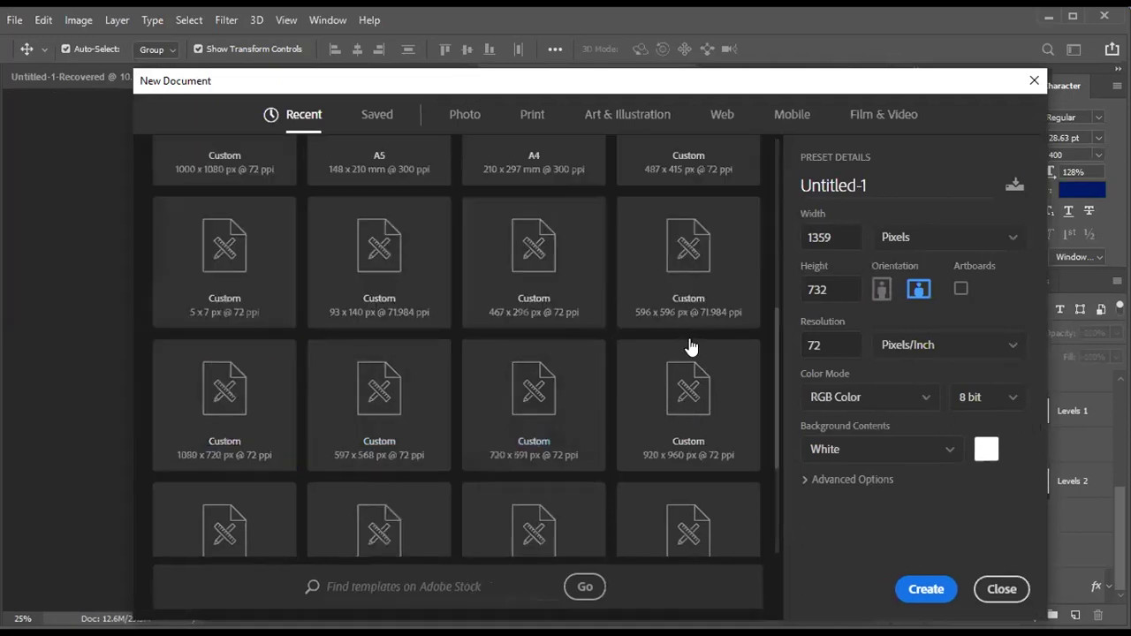
scroll(687, 374, "down", 3)
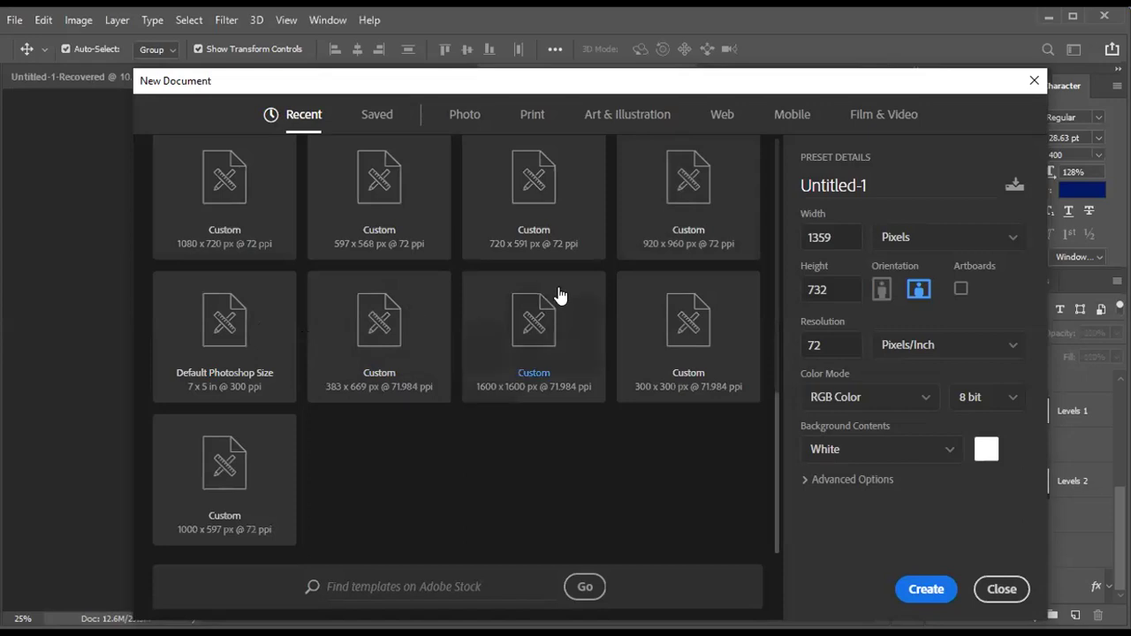
scroll(559, 295, "up", 3)
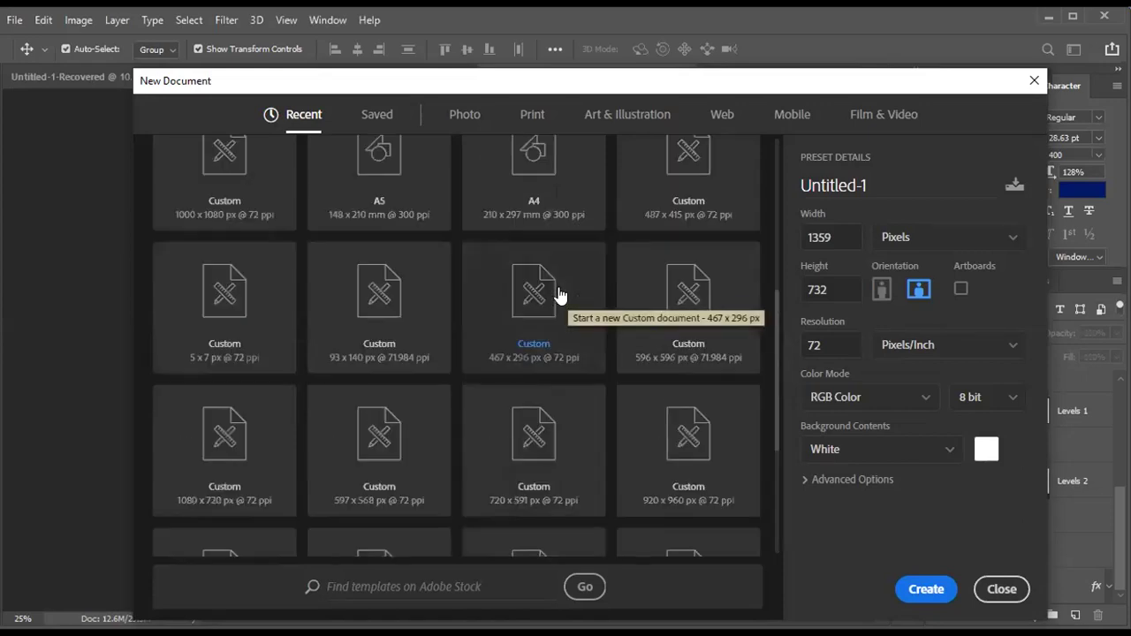
scroll(559, 295, "down", 3)
scroll(559, 295, "up", 2)
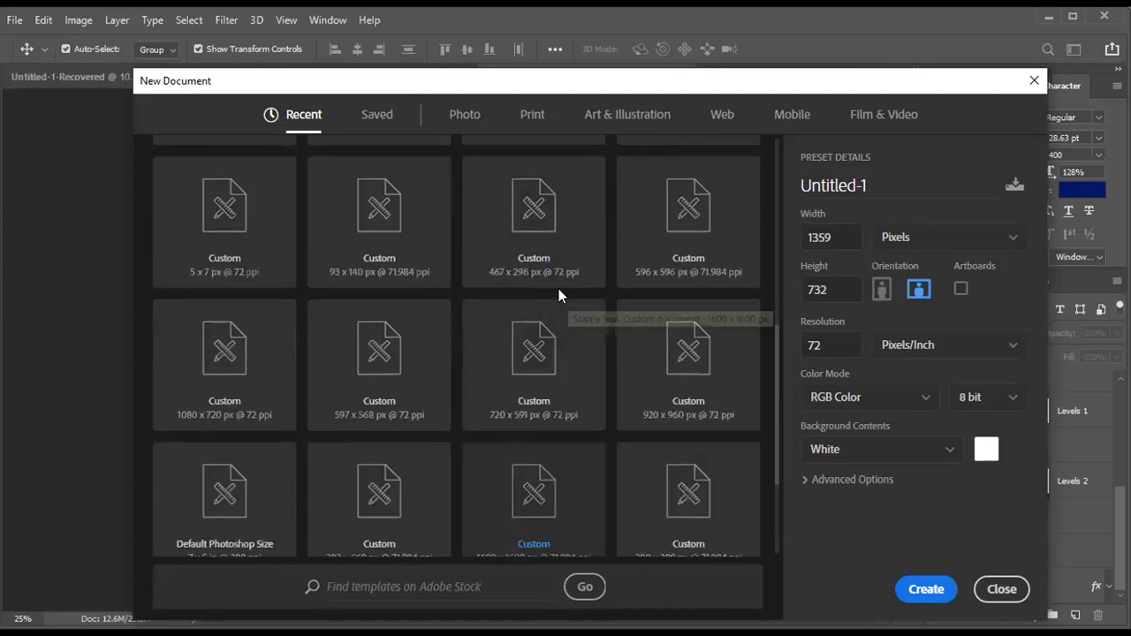
scroll(558, 295, "down", 1)
scroll(558, 295, "up", 3)
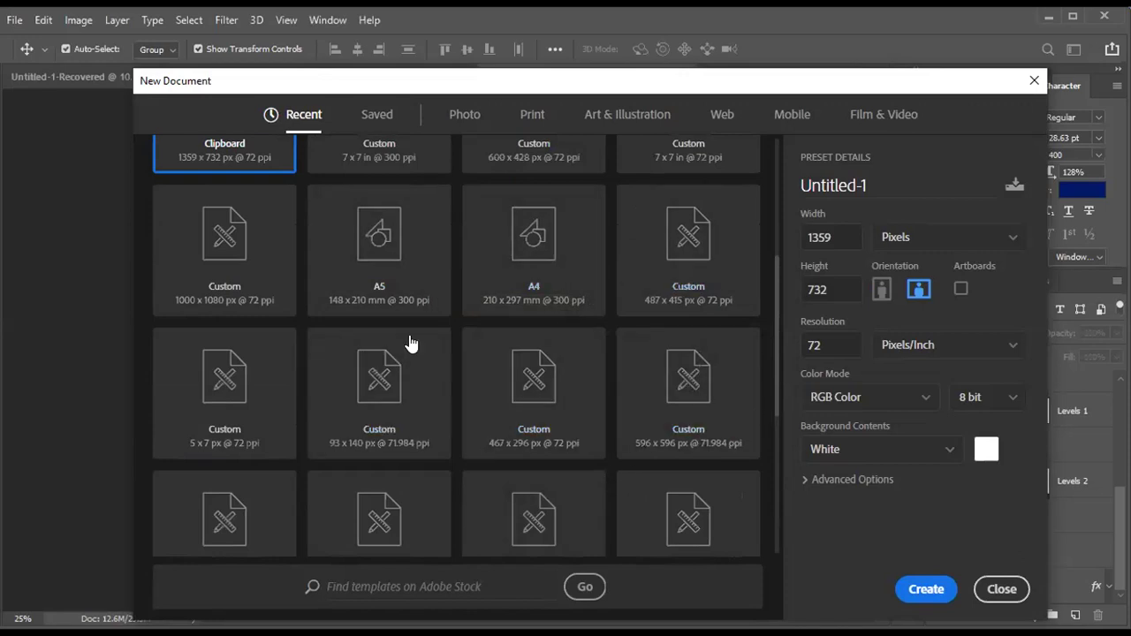
left_click(364, 280)
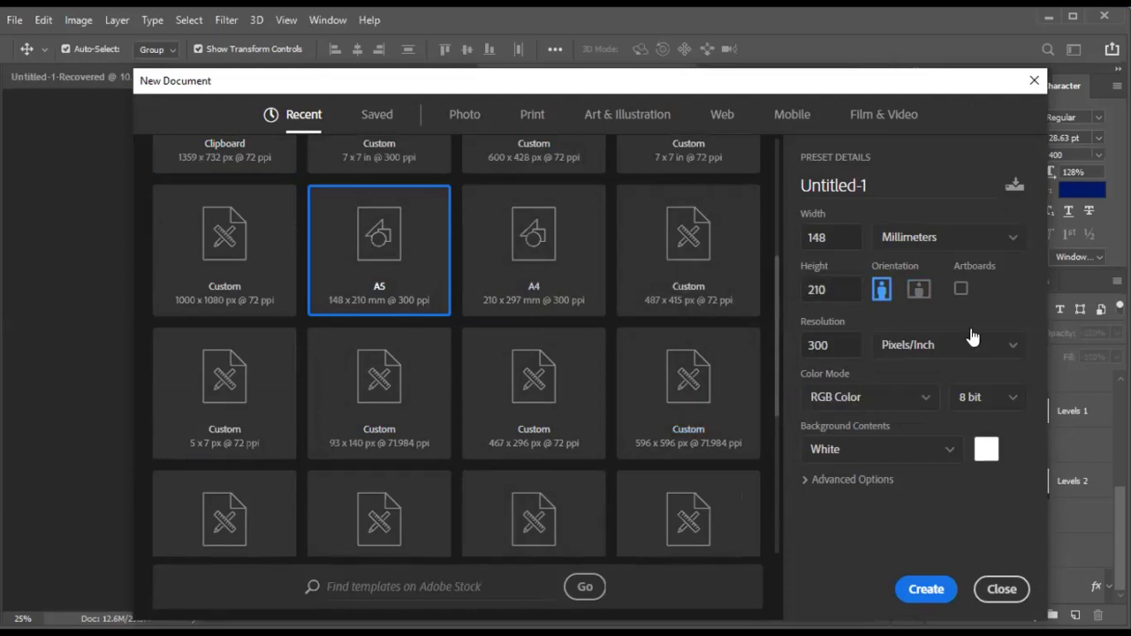
Name the new A5 document classwork and create it.
left_click(858, 186)
left_click(874, 183)
key("ctrl+a")
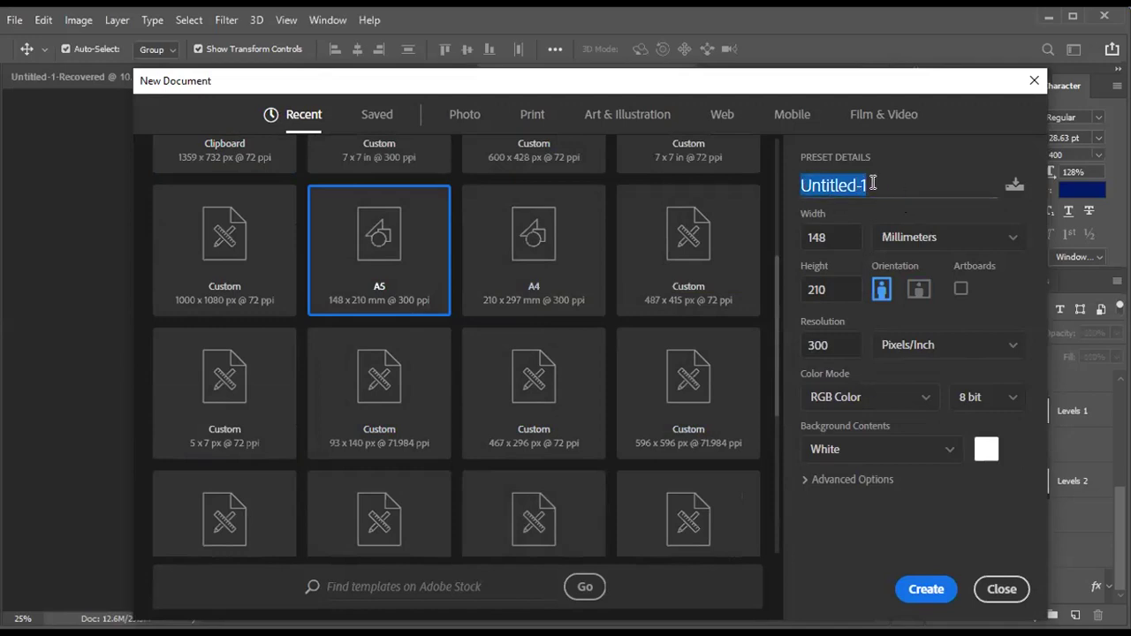
type("classwork")
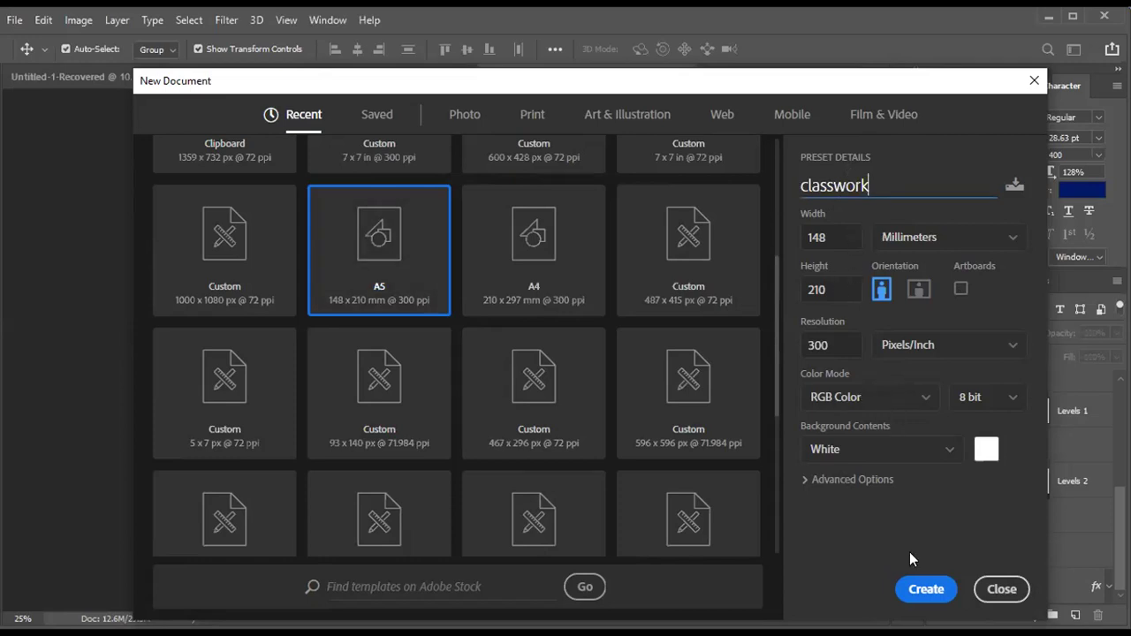
left_click(926, 590)
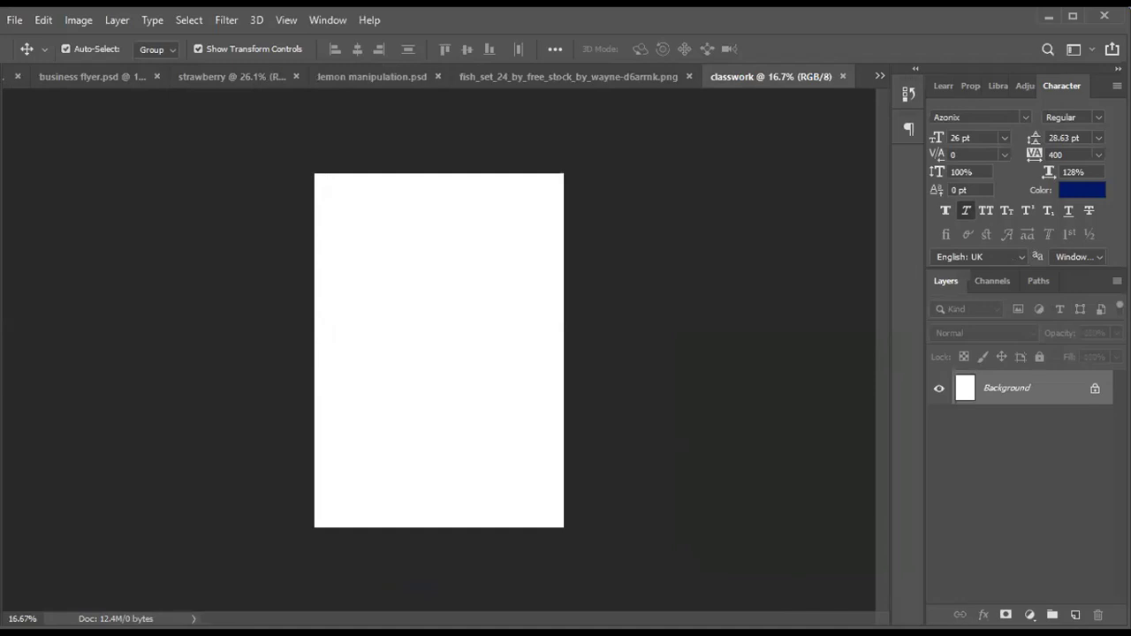
View the strawberry splash artwork as a reference and return to the classwork document.
left_click(230, 76)
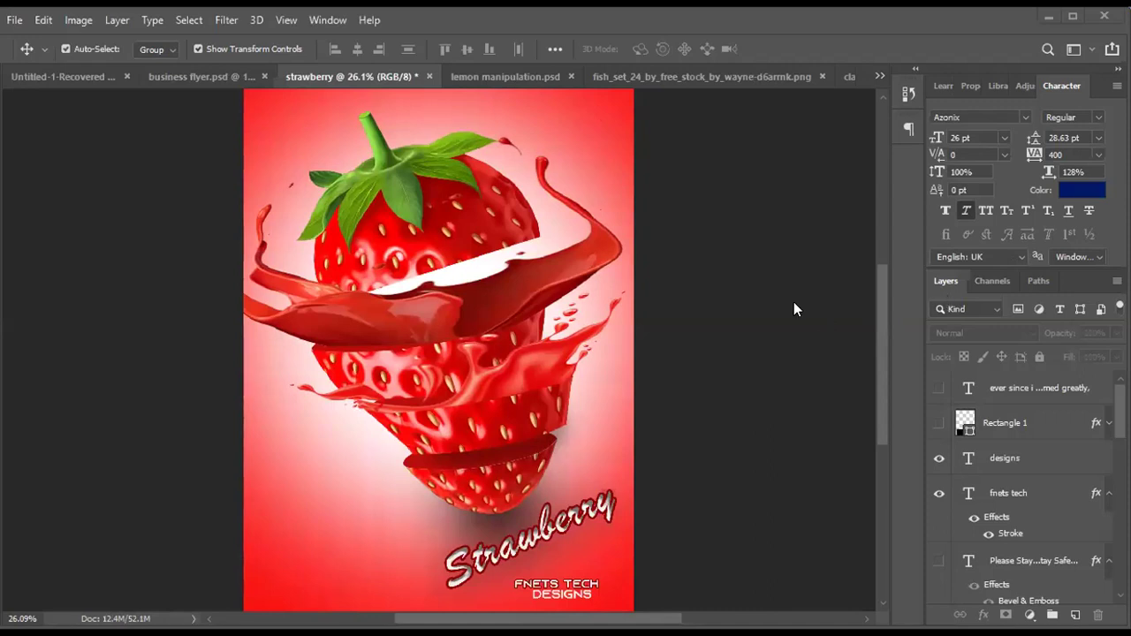
scroll(794, 309, "up", 2)
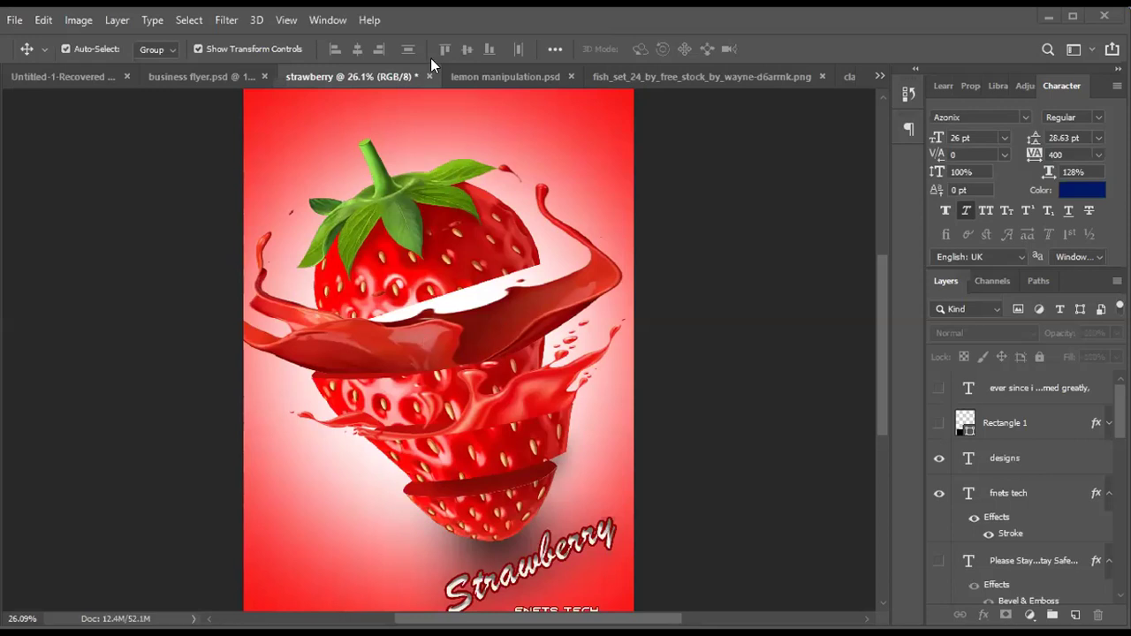
left_click(849, 76)
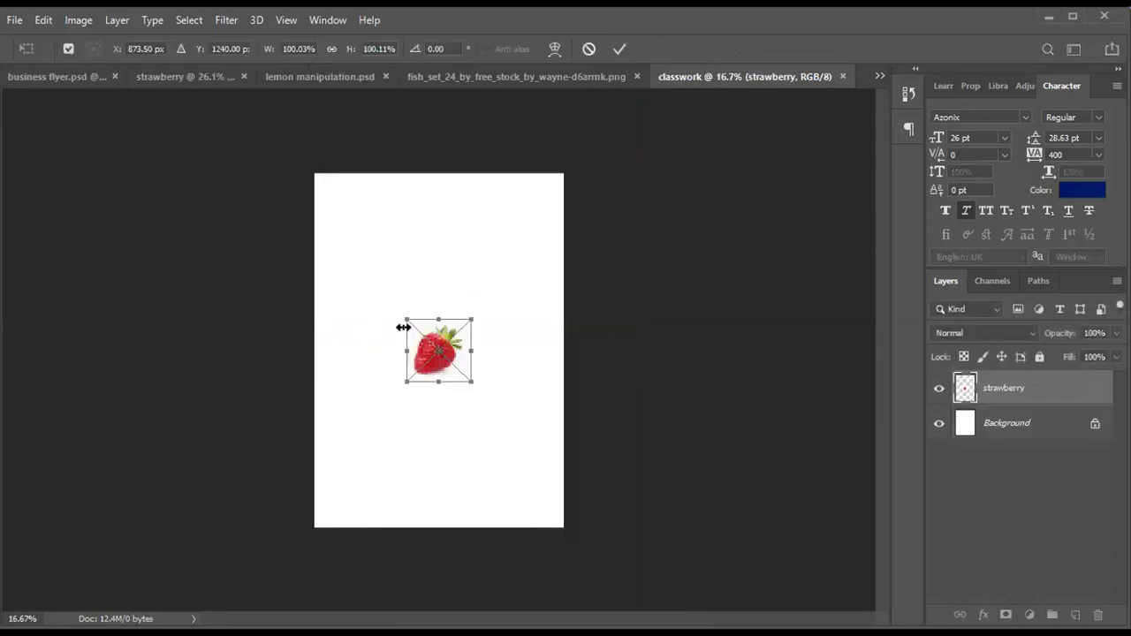
Enlarge the placed strawberry picture to about 10.6 x 10.7 in, rotate it upright and centre it on the page.
left_click_drag(468, 316, 638, 156)
left_click_drag(406, 381, 312, 475)
key("Return")
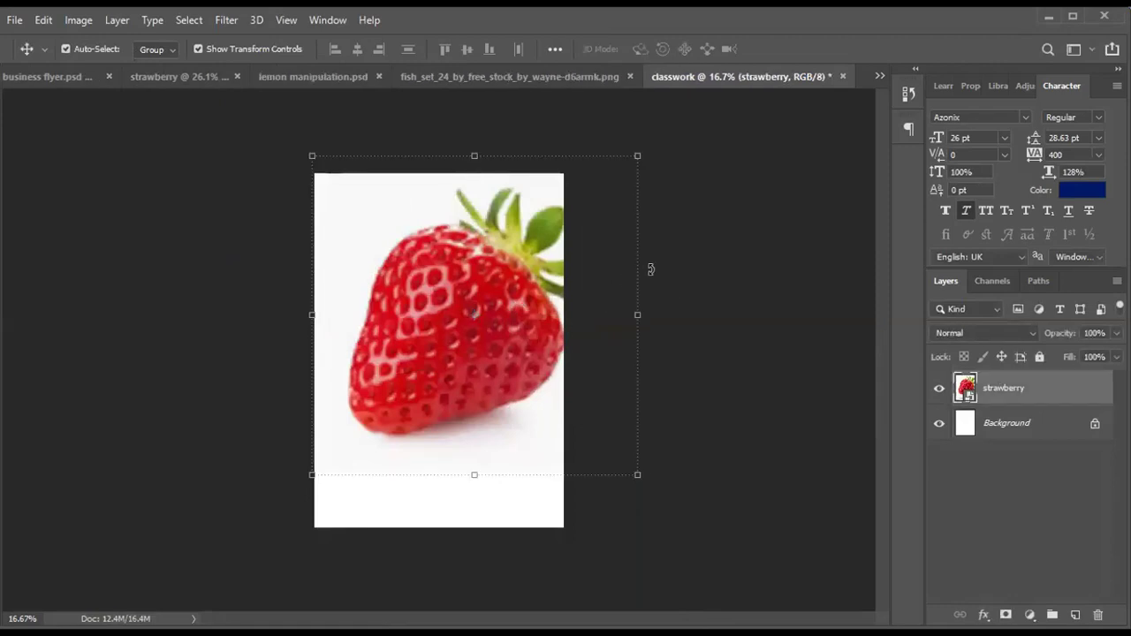
left_click_drag(645, 239, 507, 257)
key("Escape")
left_click_drag(492, 359, 462, 375)
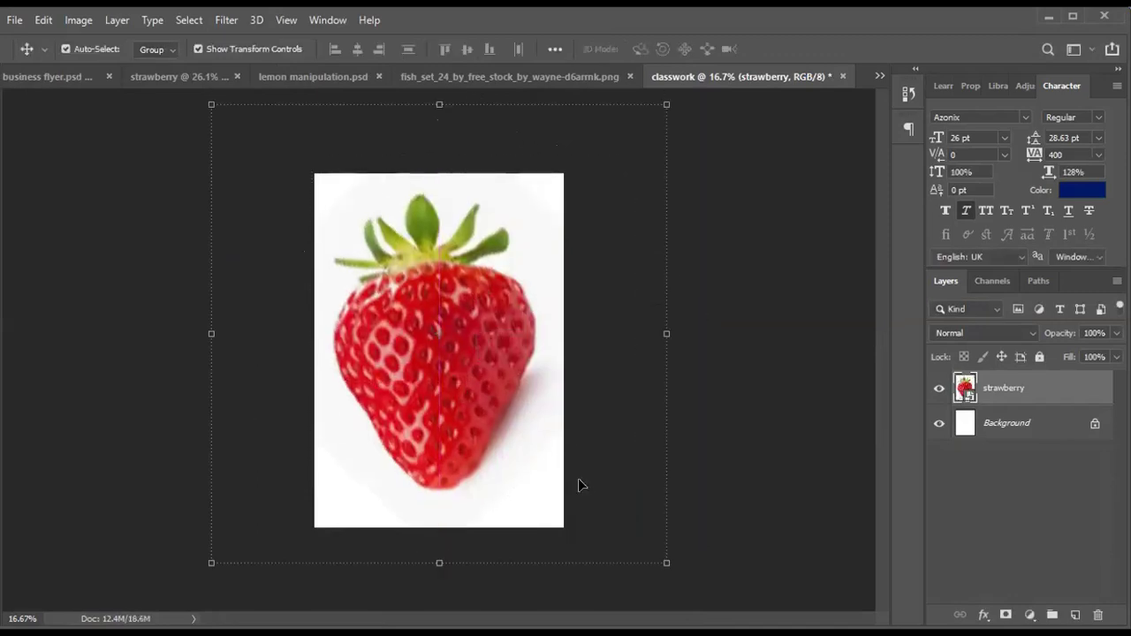
Add a Levels adjustment layer above the strawberry with the black input at 46 and the white input at 221.
left_click(1025, 85)
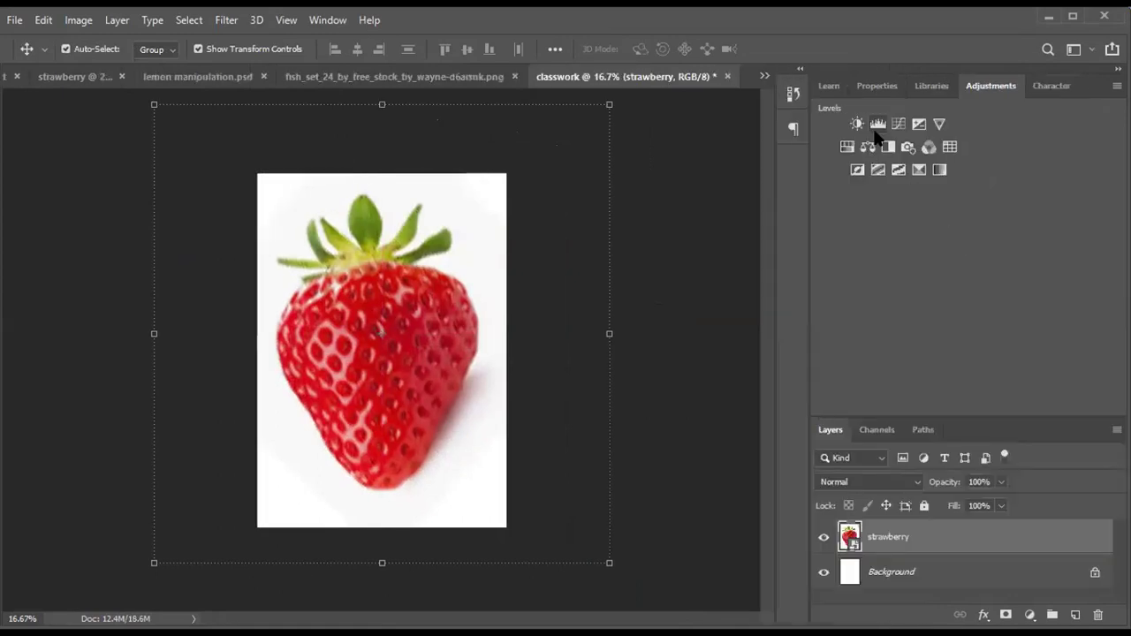
left_click(876, 128)
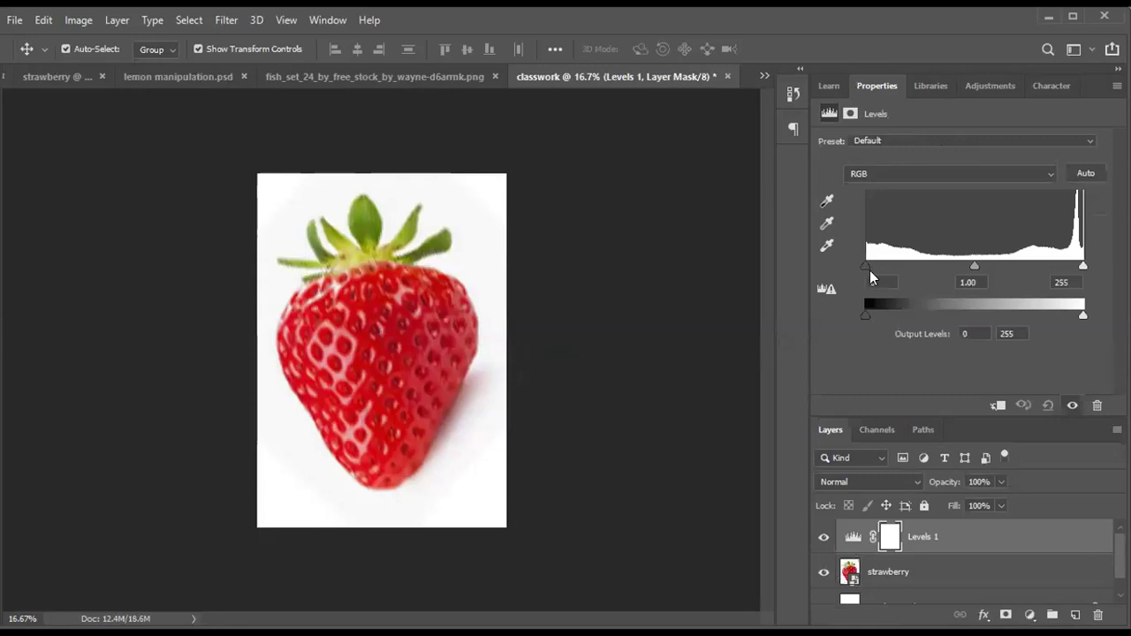
left_click_drag(866, 266, 904, 266)
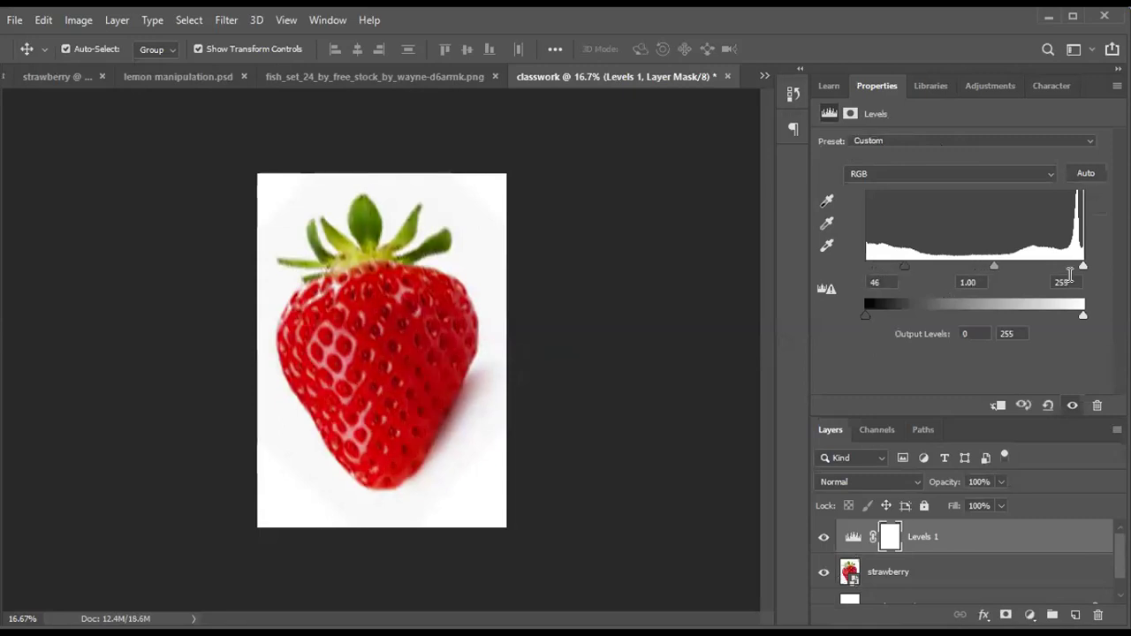
left_click_drag(1084, 265, 1053, 267)
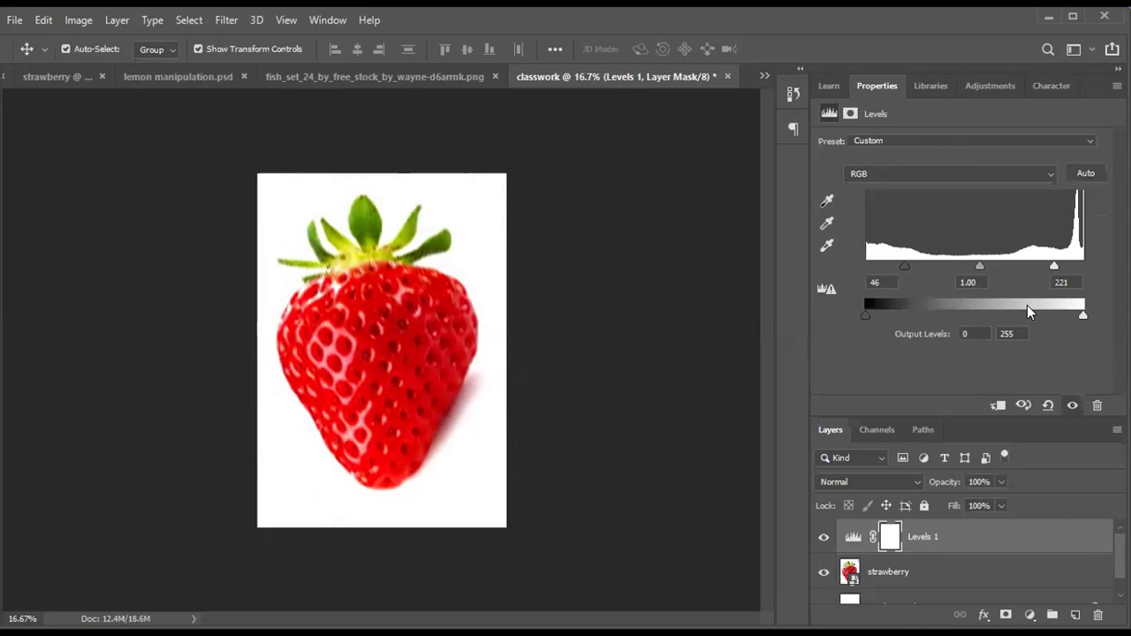
Delete the placed strawberry layer and paste the copied strawberry image as a new layer.
left_click(423, 314)
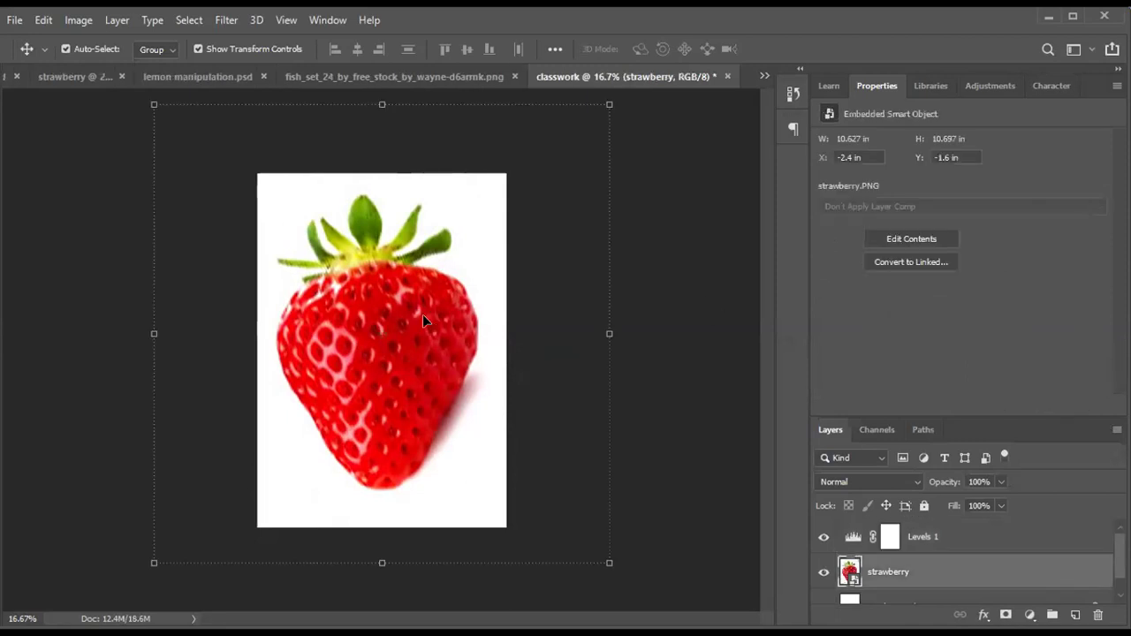
key("Delete")
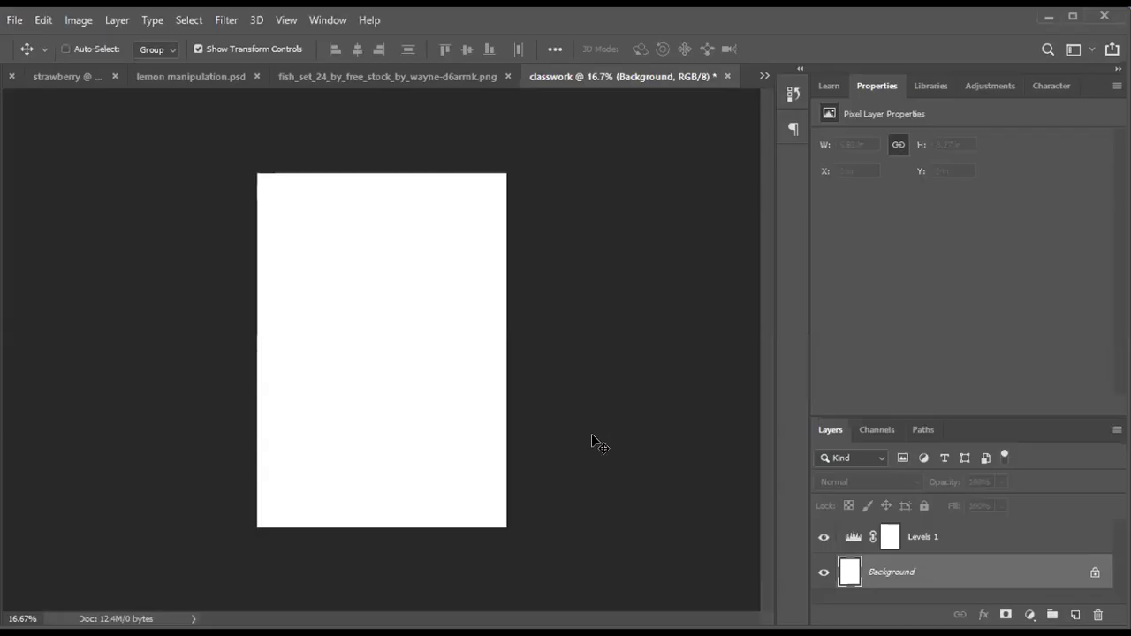
key("ctrl+v")
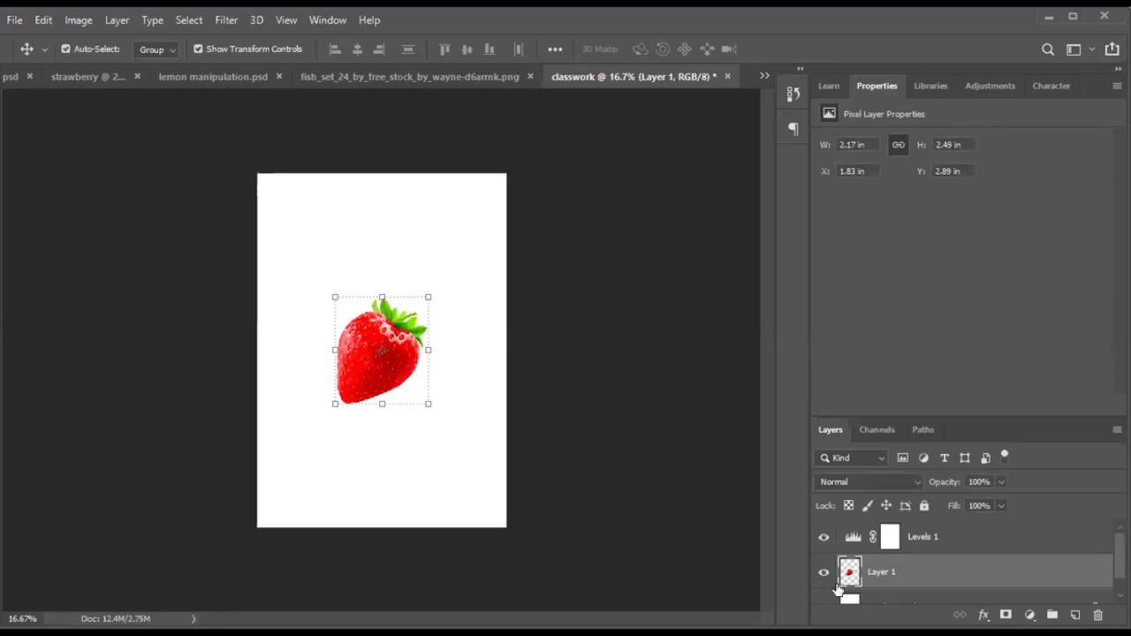
Delete the Levels 1 adjustment layer and hide the Background layer.
scroll(852, 562, "down", 1)
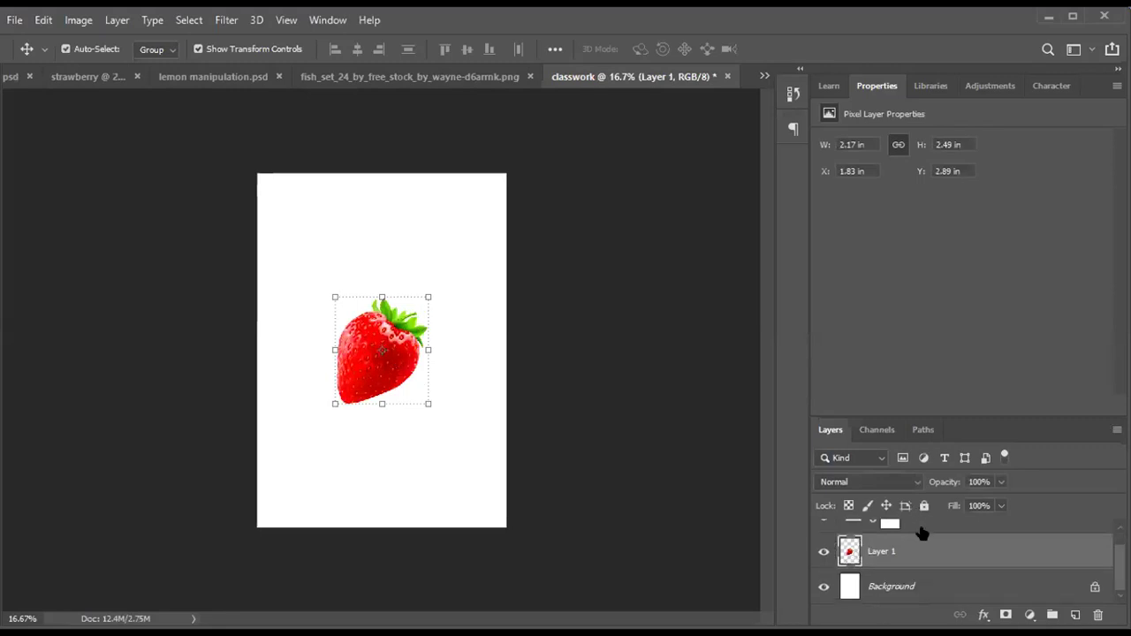
scroll(922, 533, "up", 1)
left_click(928, 537)
left_click_drag(992, 536, 1097, 616)
Scale the pasted strawberry proportionally to about 247%, about 5.35 x 6.14 in, centred on the page.
left_click_drag(428, 297, 524, 187)
left_click_drag(419, 296, 391, 312)
left_click_drag(474, 222, 499, 199)
left_click_drag(377, 297, 366, 316)
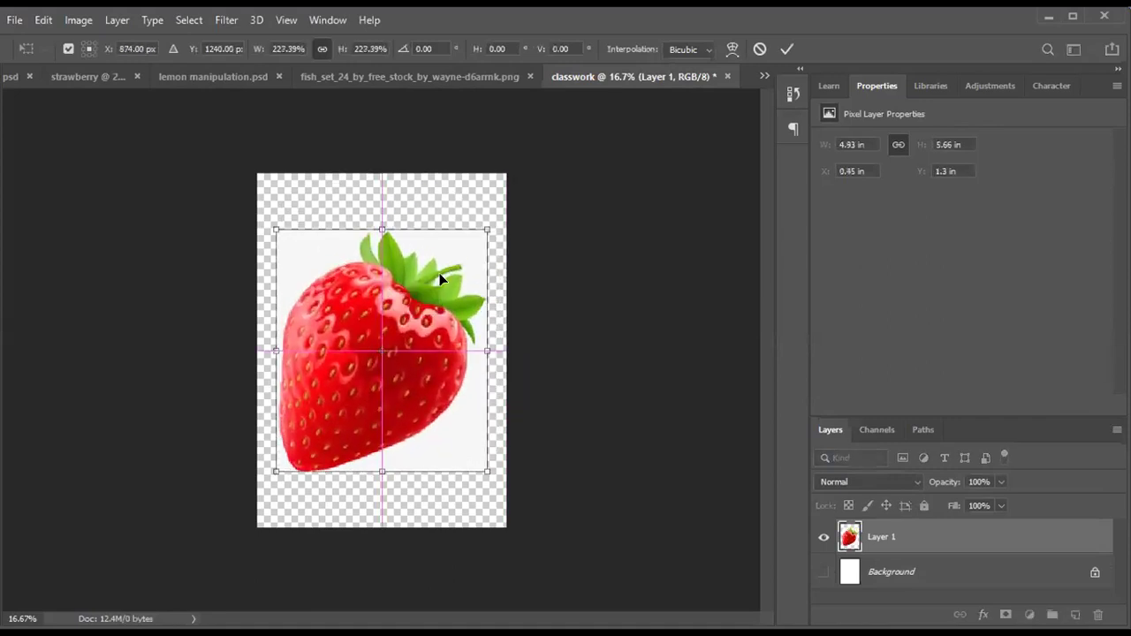
left_click_drag(487, 218, 505, 199)
left_click_drag(403, 308, 392, 329)
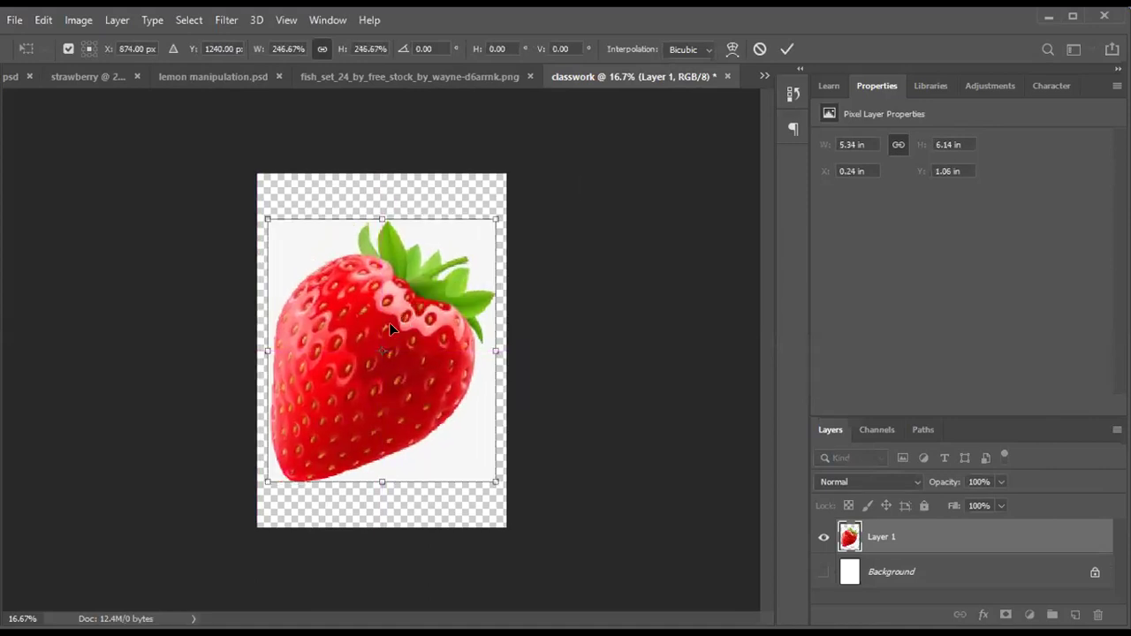
key("Return")
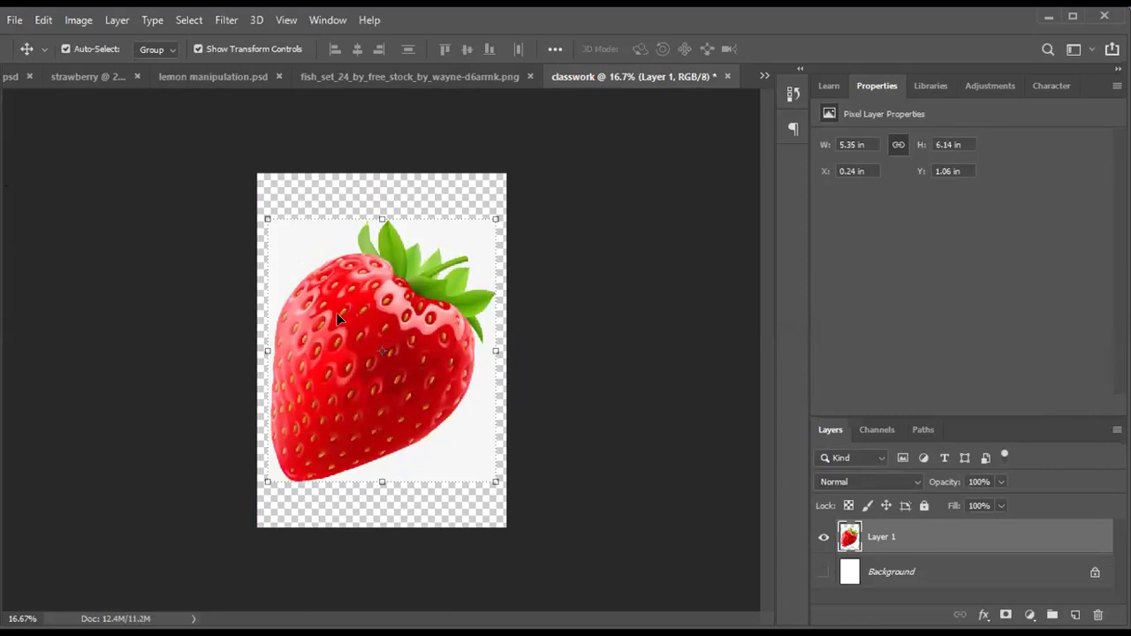
Maximize the Photoshop window and erase the off-white backdrop around the strawberry with the Magic Eraser Tool.
key("Tab")
key("Tab")
left_click(1078, 20)
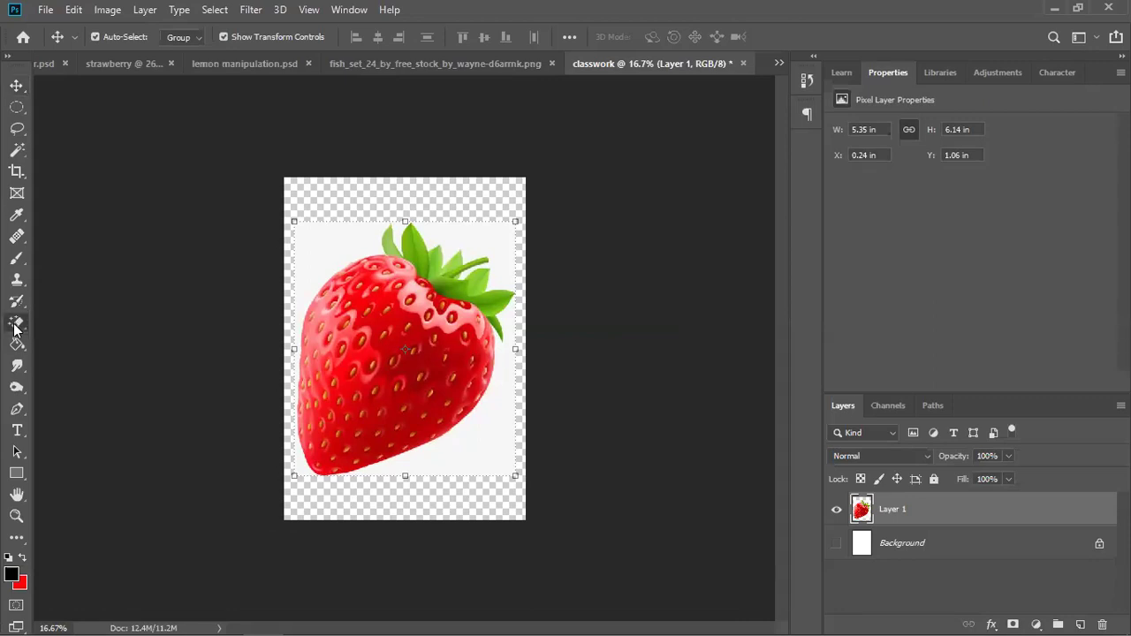
left_click(15, 324)
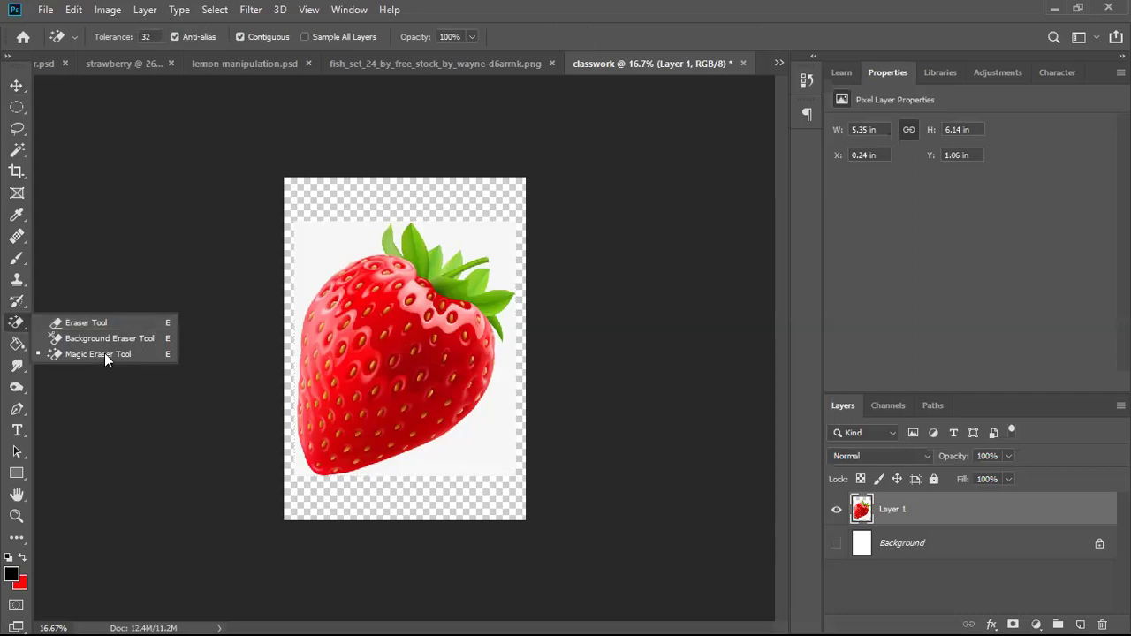
left_click(329, 242)
left_click(327, 245)
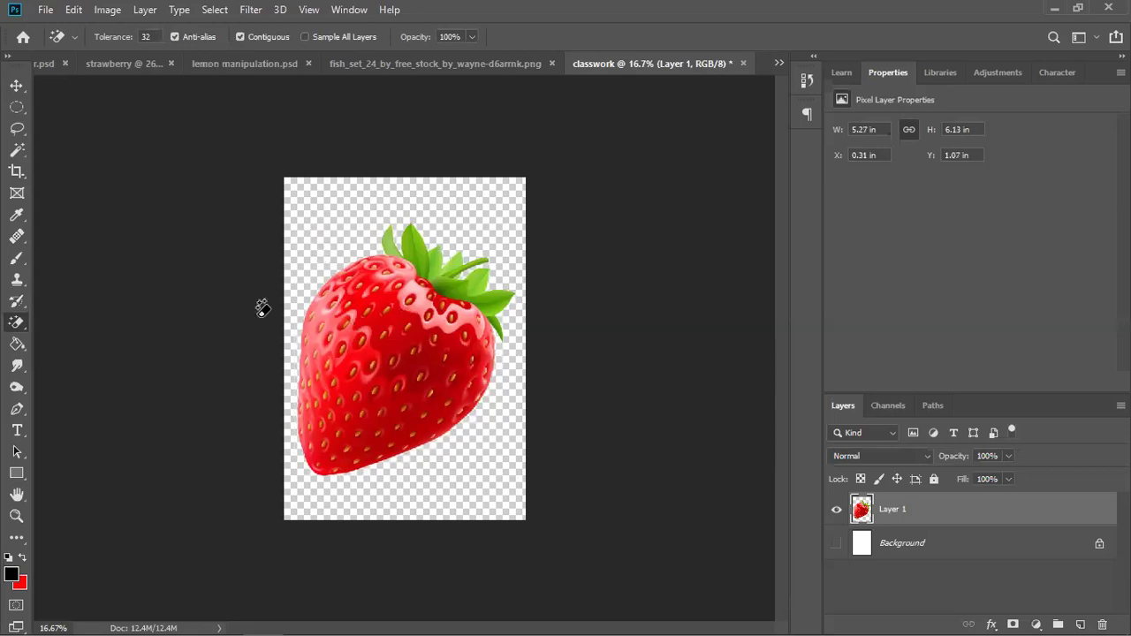
left_click(17, 84)
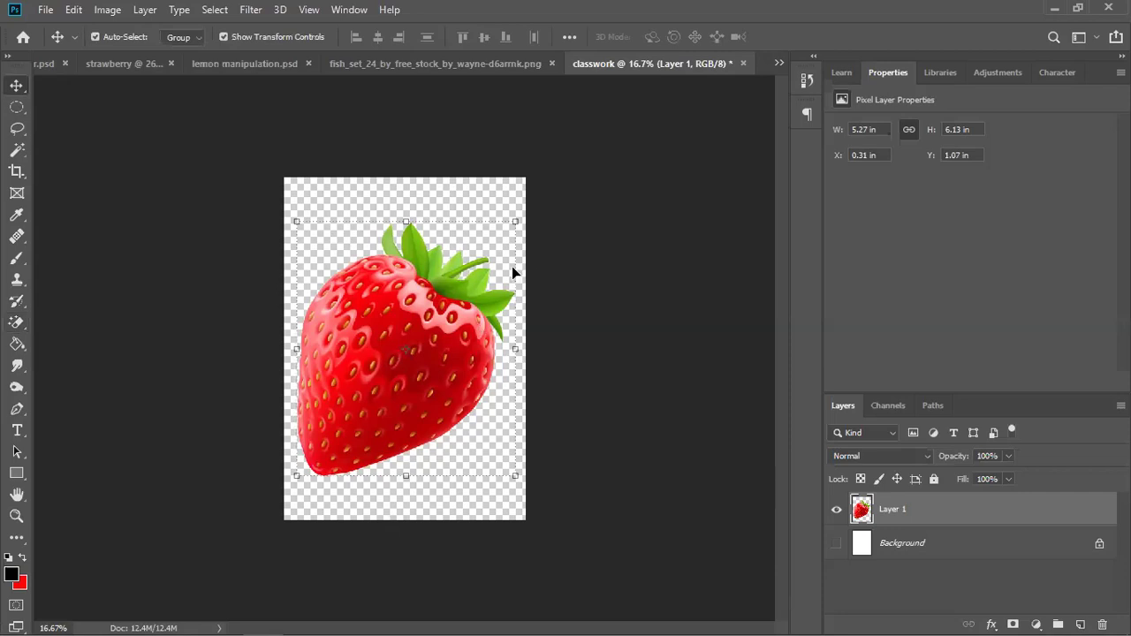
Rotate the strawberry about -42° so its tip points down and move it slightly upward on the page.
left_click_drag(517, 219, 427, 174)
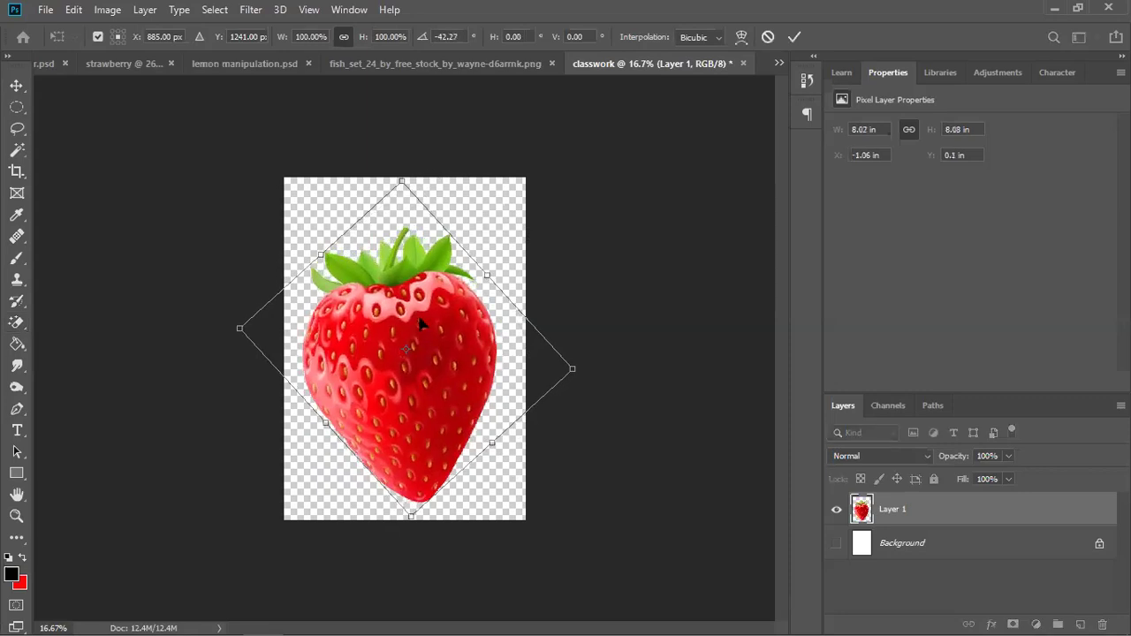
left_click_drag(421, 324, 428, 297)
left_click(569, 361)
left_click(541, 386)
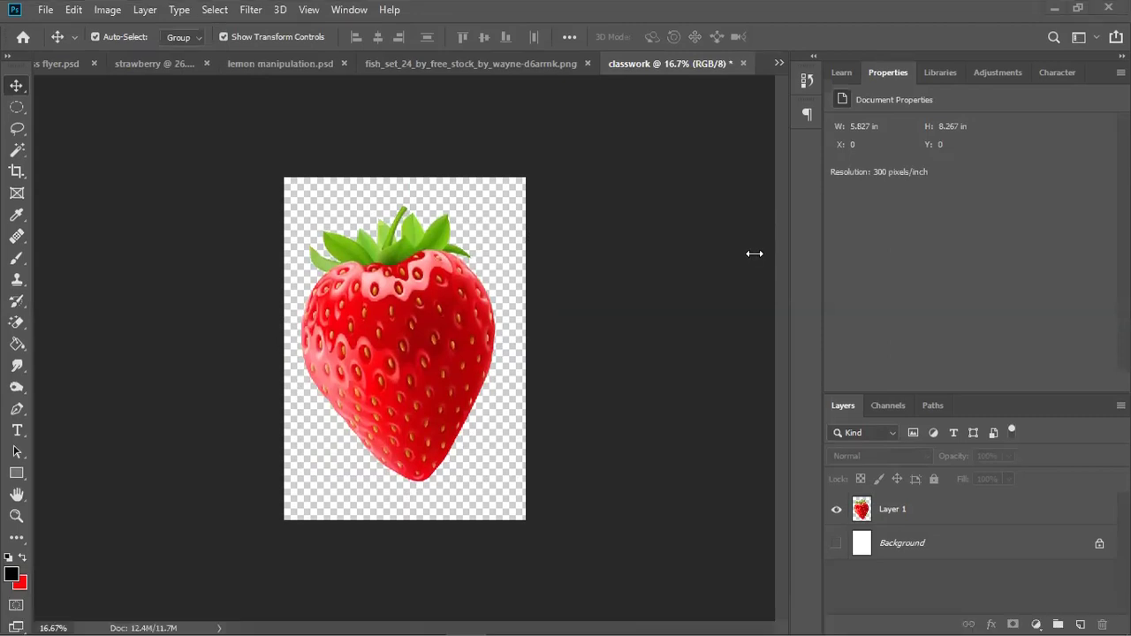
left_click(1057, 11)
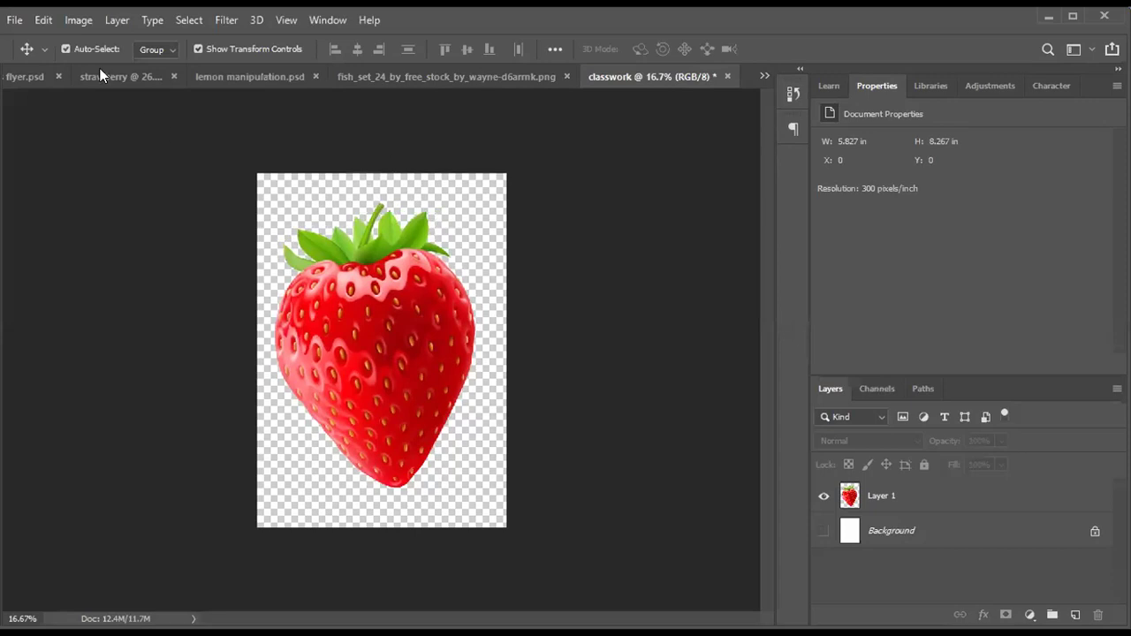
left_click(1059, 15)
left_click(391, 327)
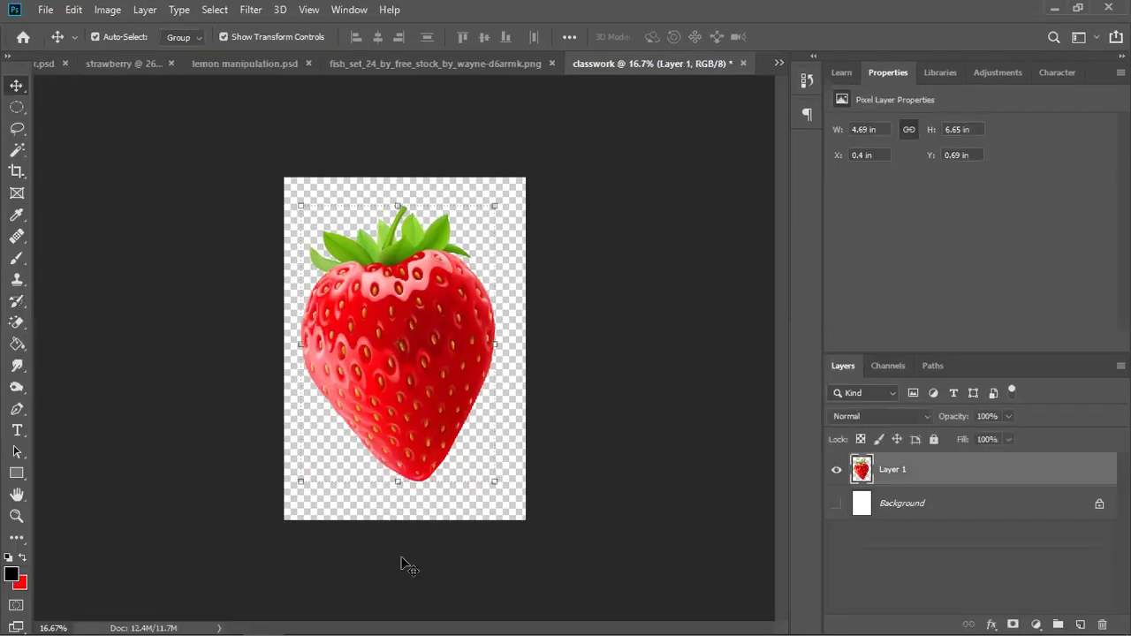
left_click(617, 483)
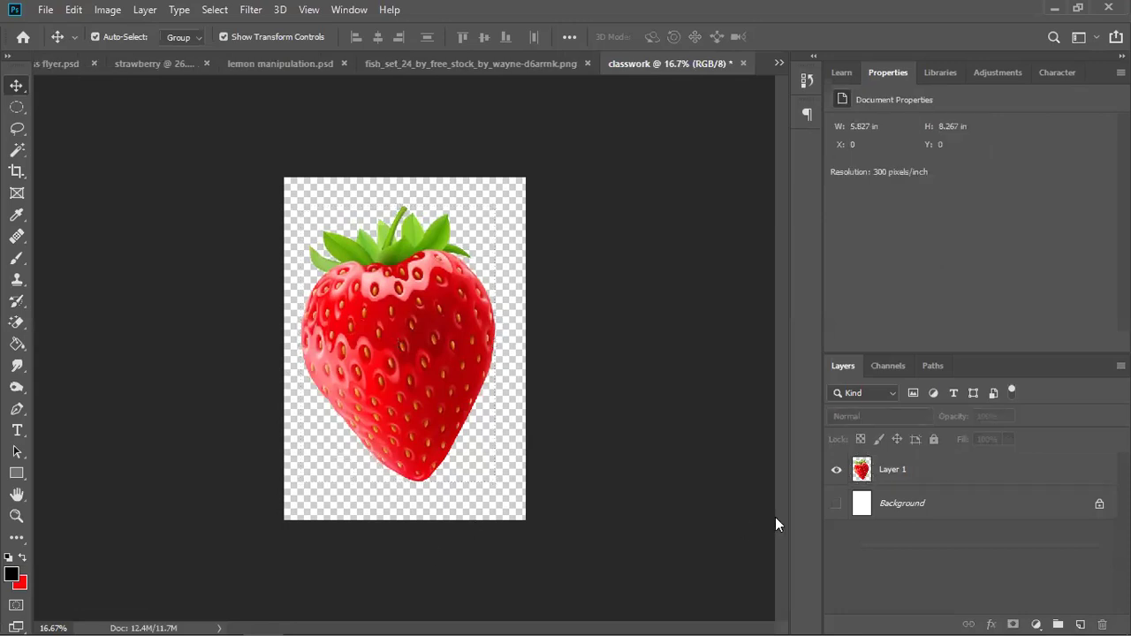
Show the Background layer and shift the strawberry on Layer 1 to about X 0.57 in, Y 0.81 in.
left_click(836, 503)
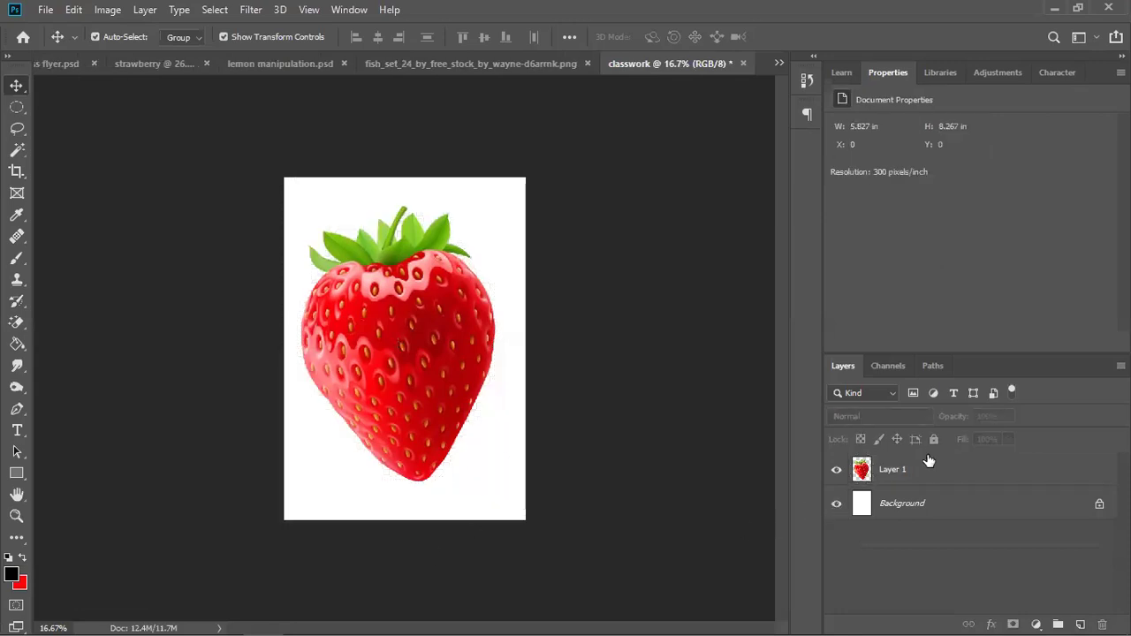
left_click(928, 460)
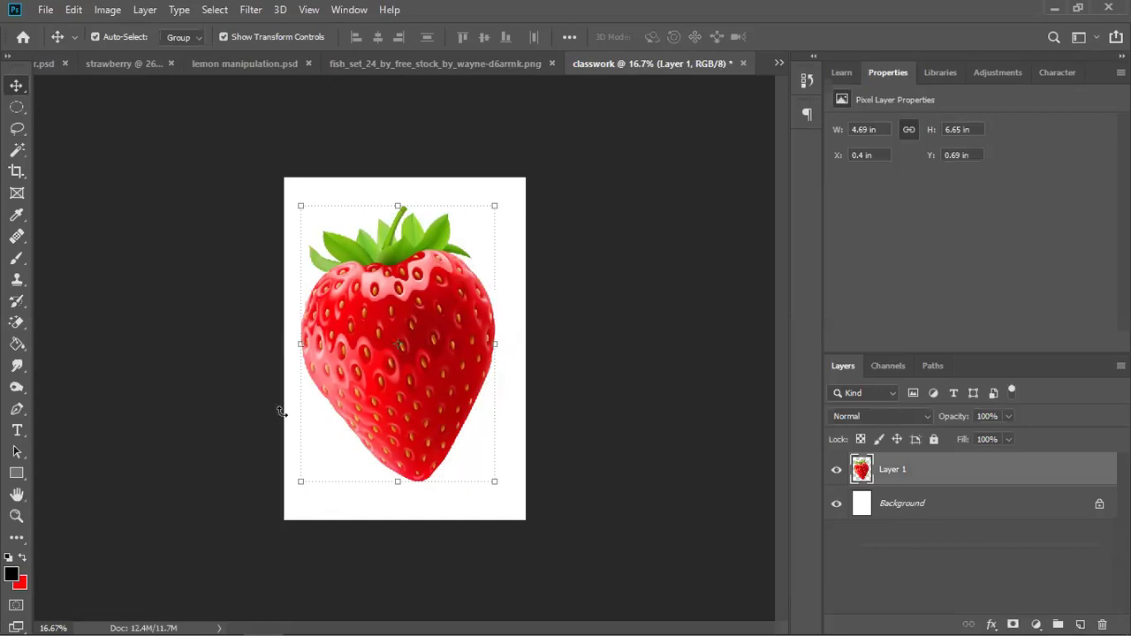
key("ctrl+plus")
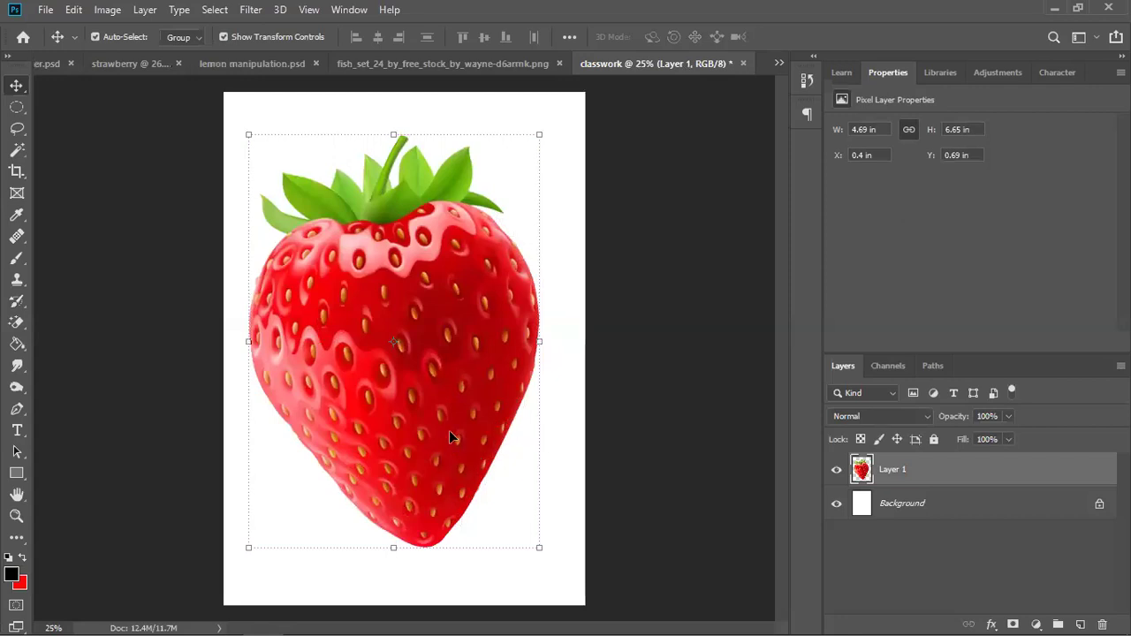
left_click(114, 61)
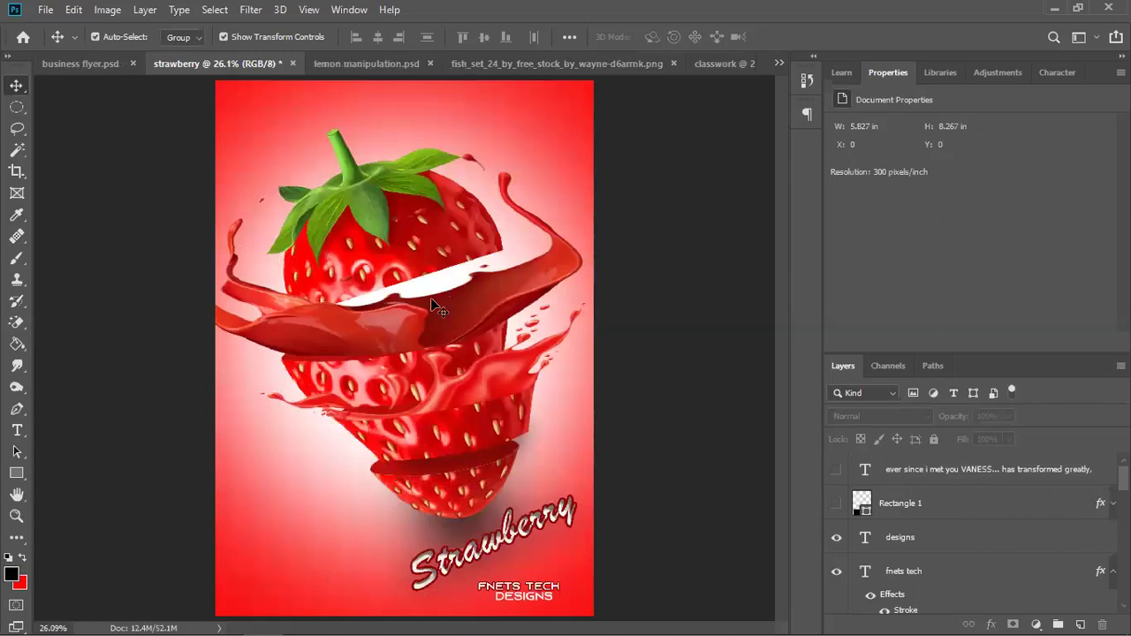
left_click(729, 63)
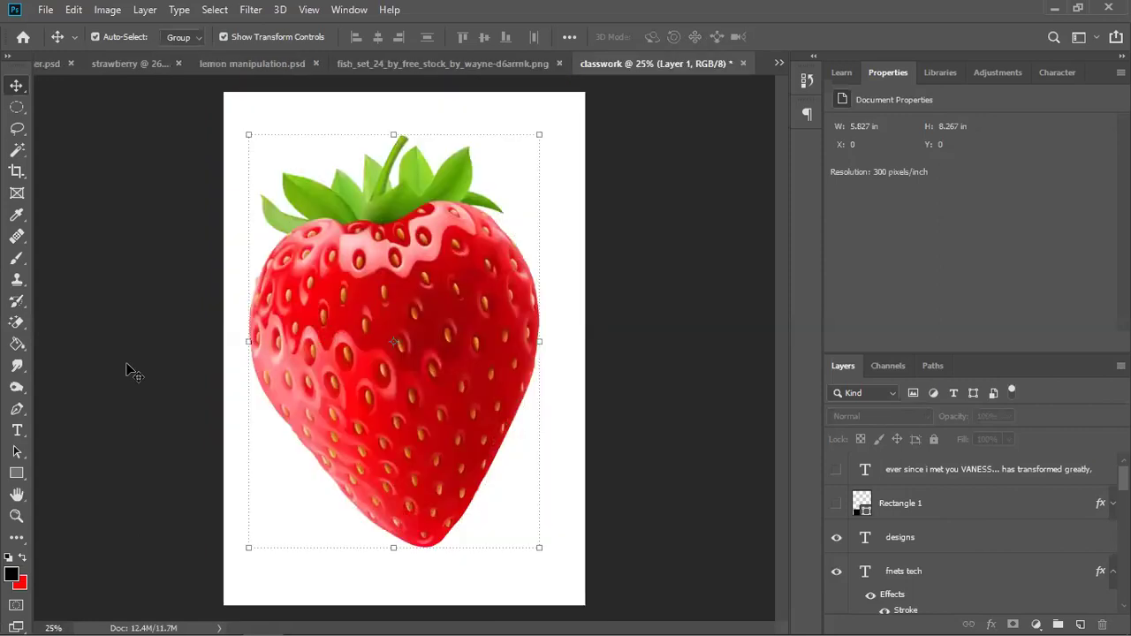
left_click_drag(407, 431, 418, 431)
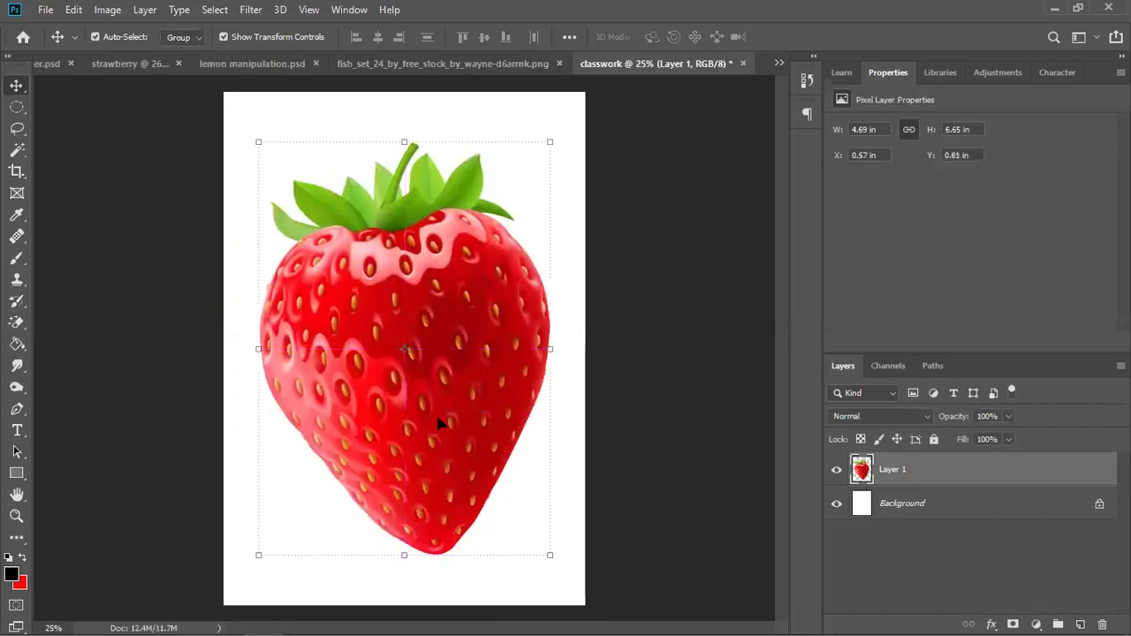
left_click(642, 525)
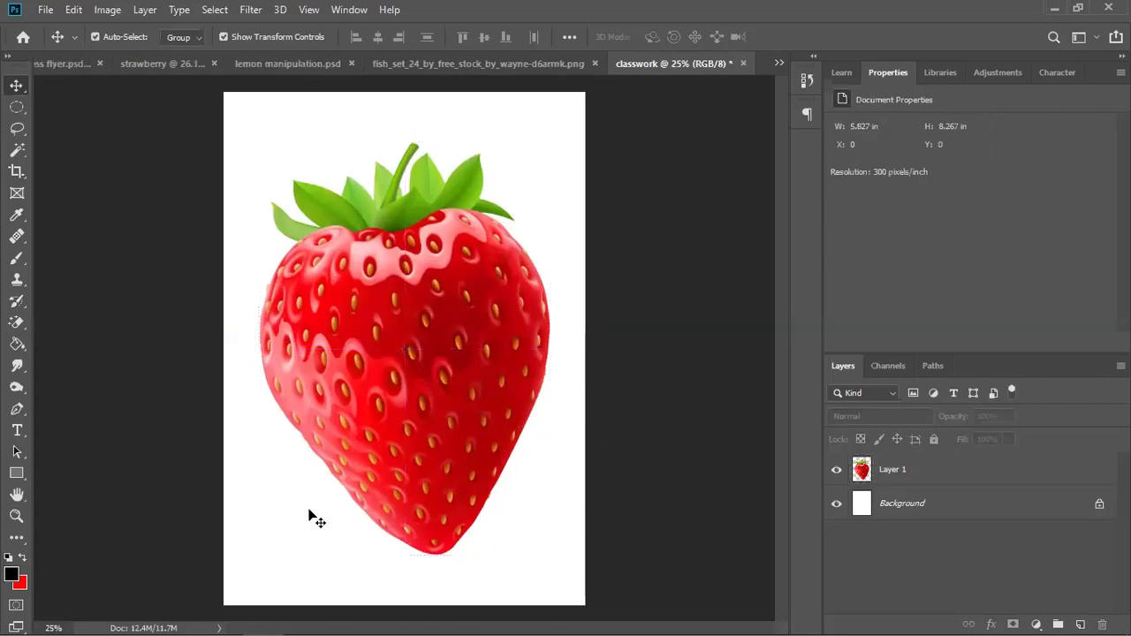
Activate the Pen Tool and set its drawing mode to Path.
left_click(17, 409)
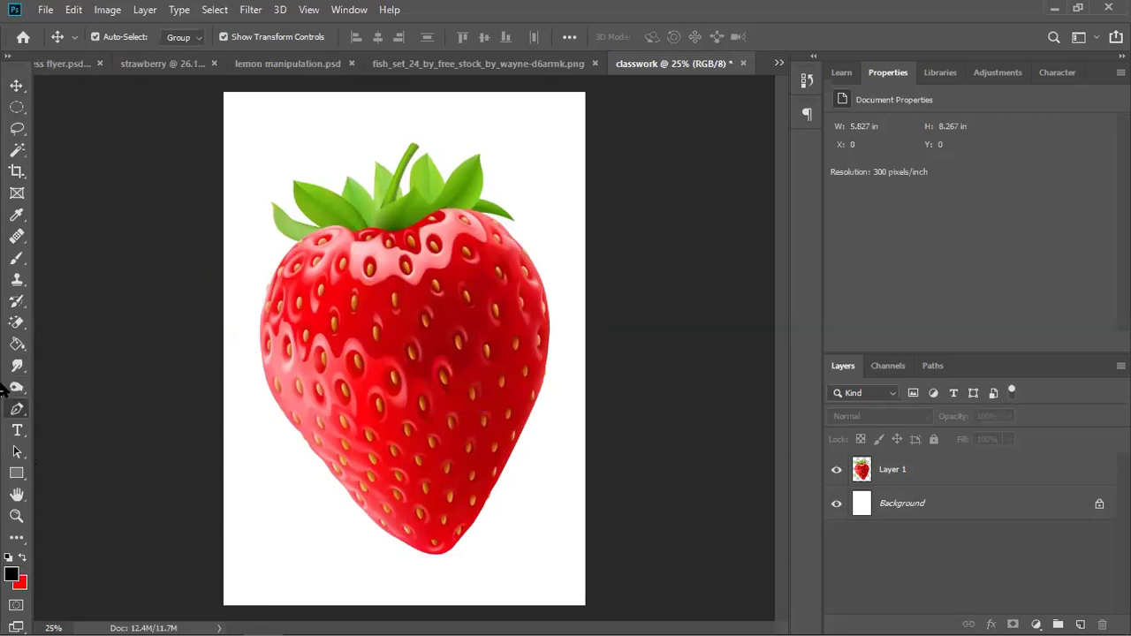
left_click(12, 413)
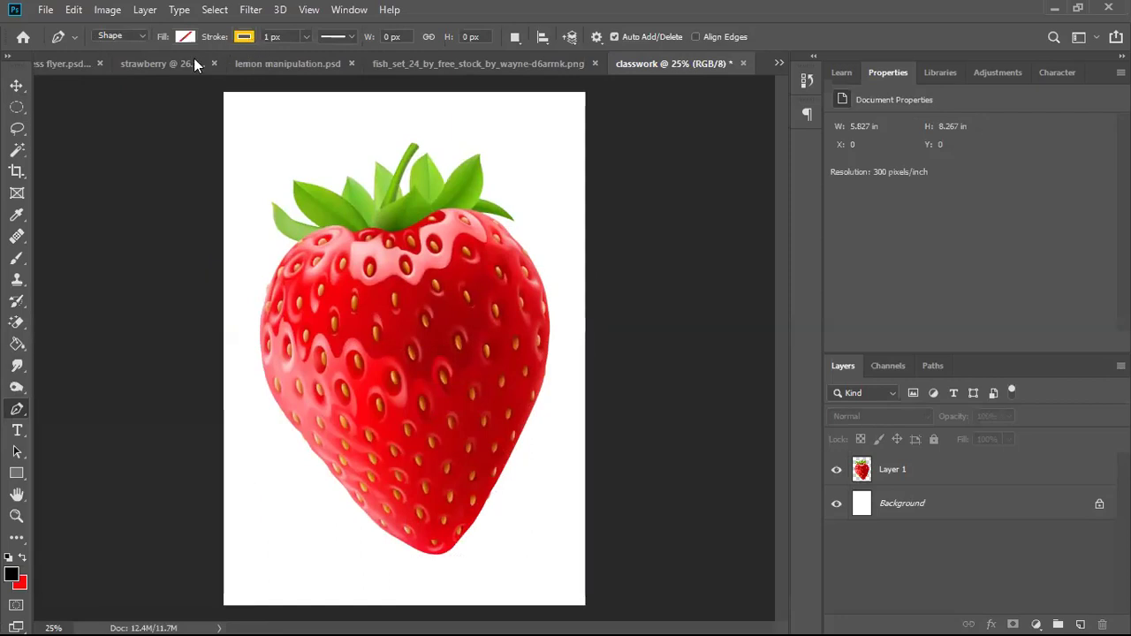
left_click(184, 36)
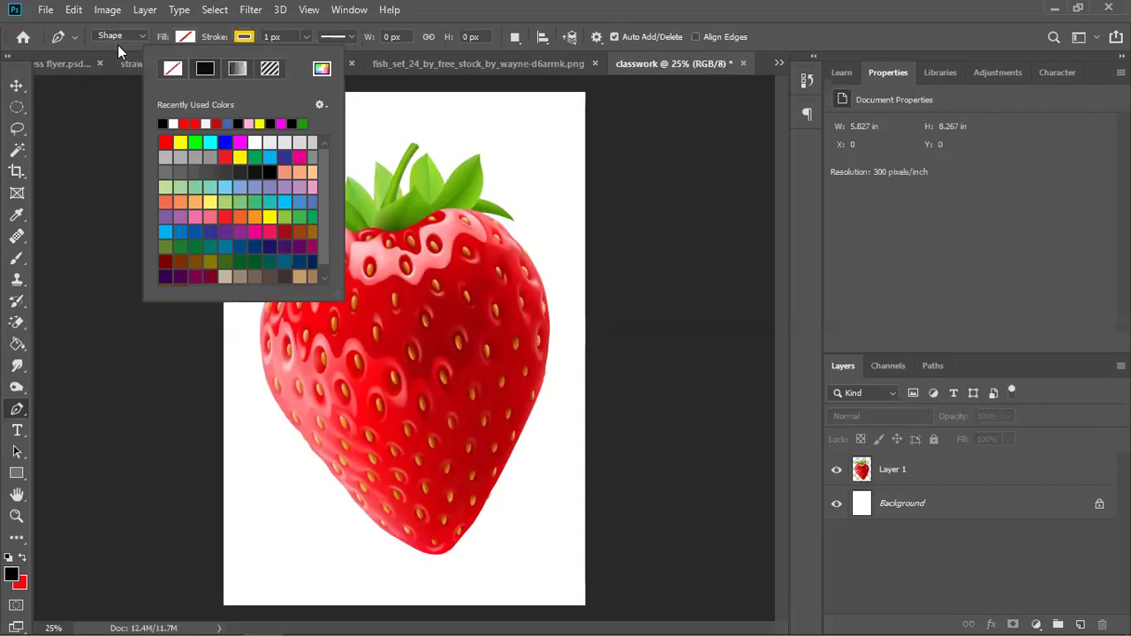
left_click(140, 35)
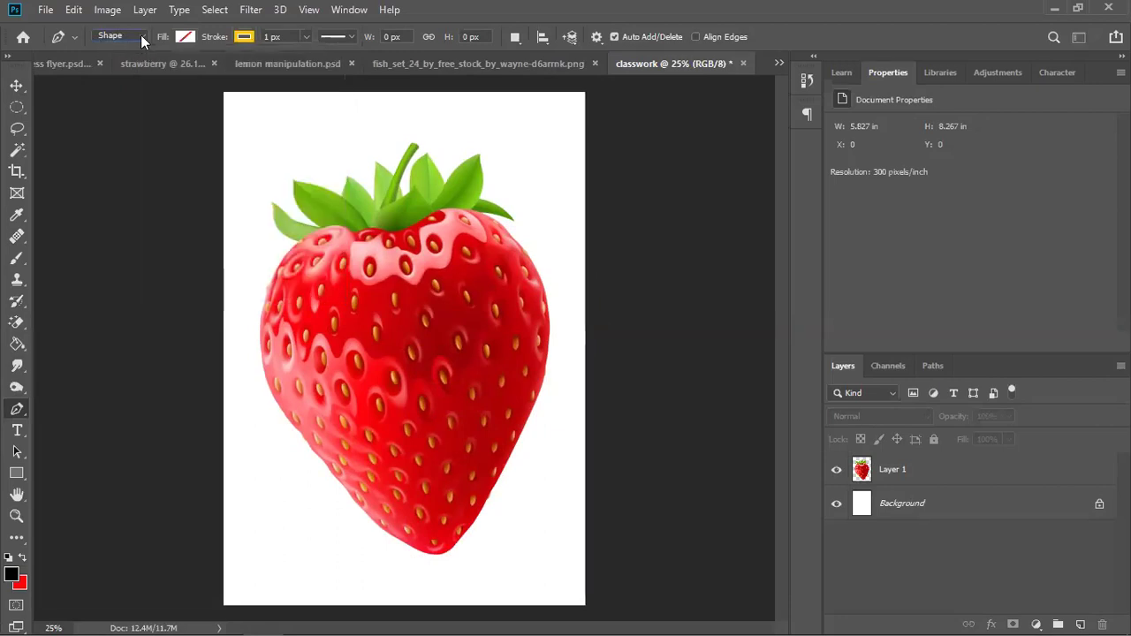
left_click(141, 35)
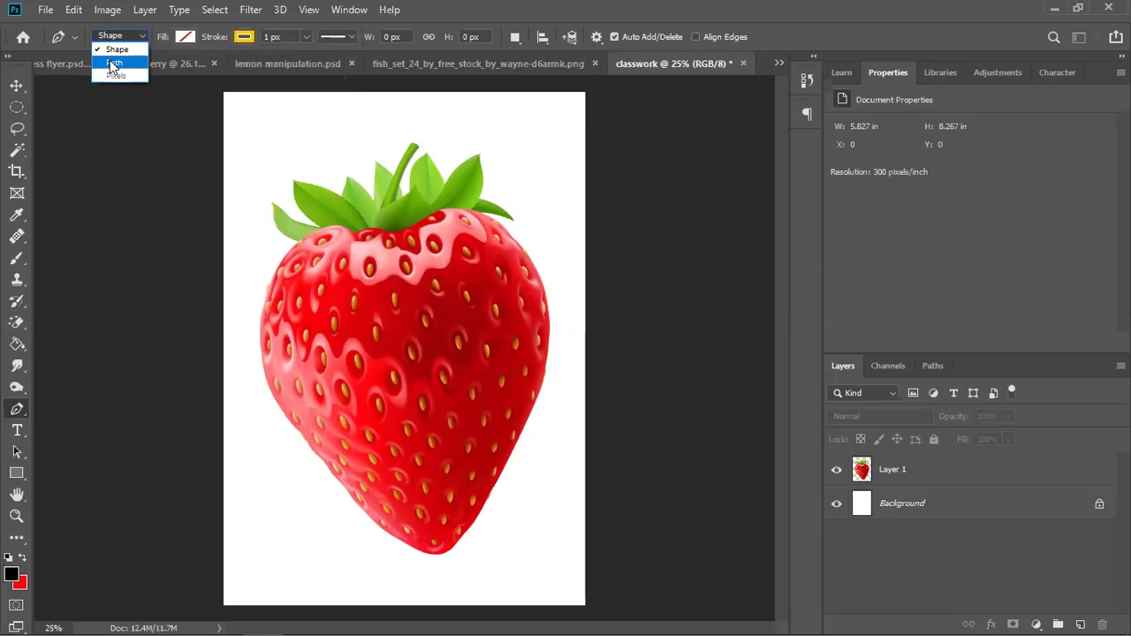
left_click(112, 63)
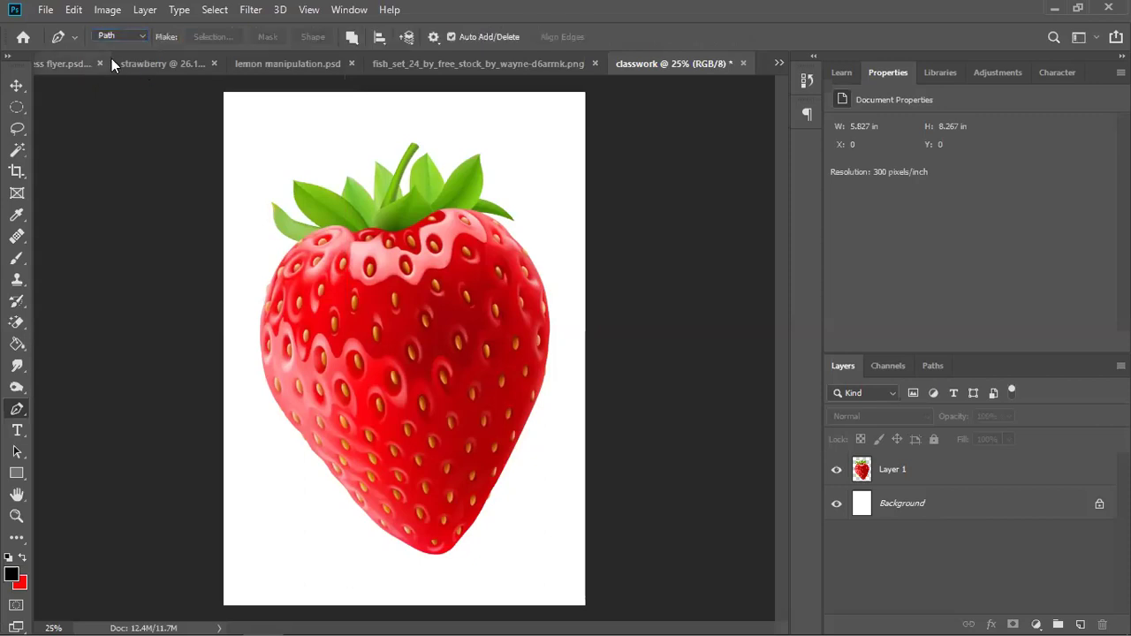
left_click(272, 487)
left_click_drag(533, 479, 682, 428)
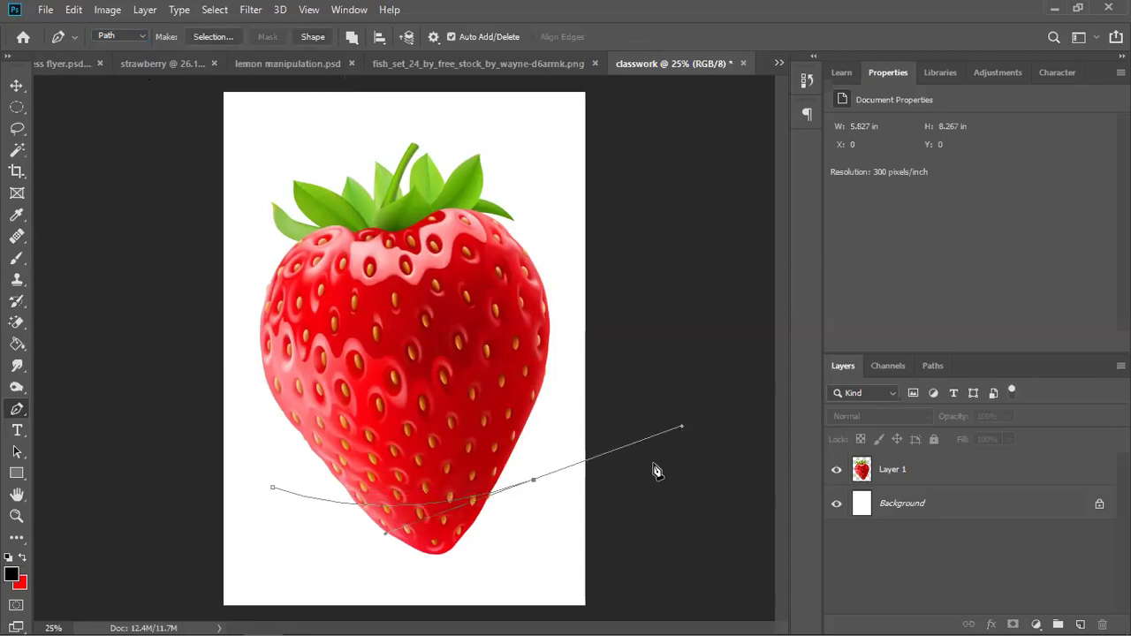
left_click(532, 482, "alt")
left_click(563, 343)
left_click(546, 217)
left_click(508, 144)
left_click(423, 127)
left_click(328, 144)
left_click(261, 161)
left_click(243, 228)
left_click(246, 327)
left_click(255, 396)
left_click(268, 451)
left_click(273, 489)
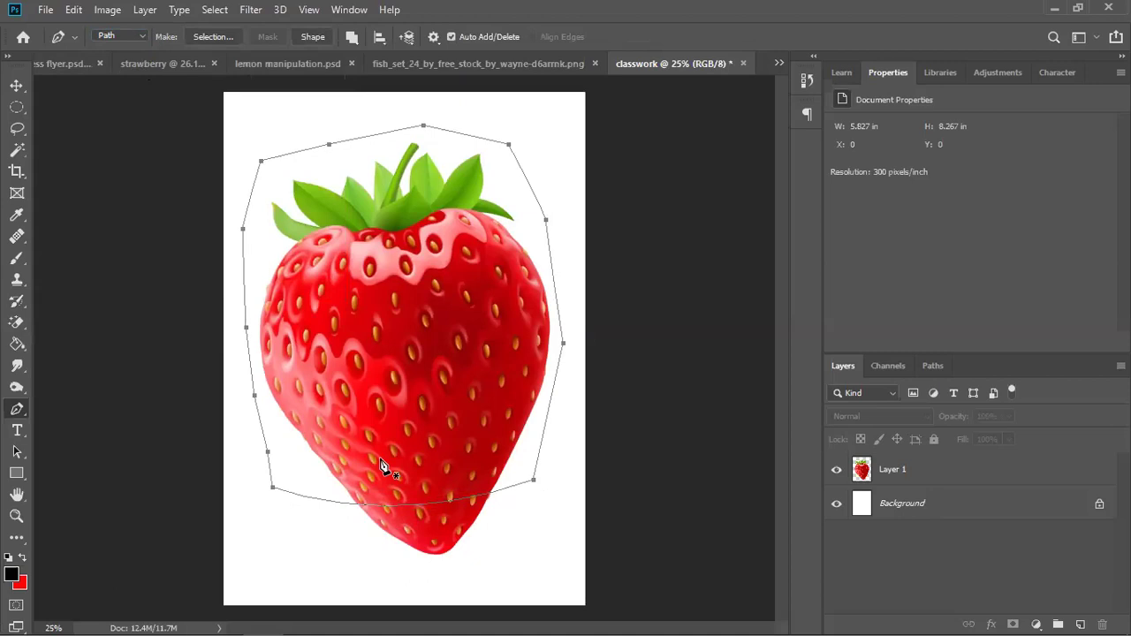
key("Escape")
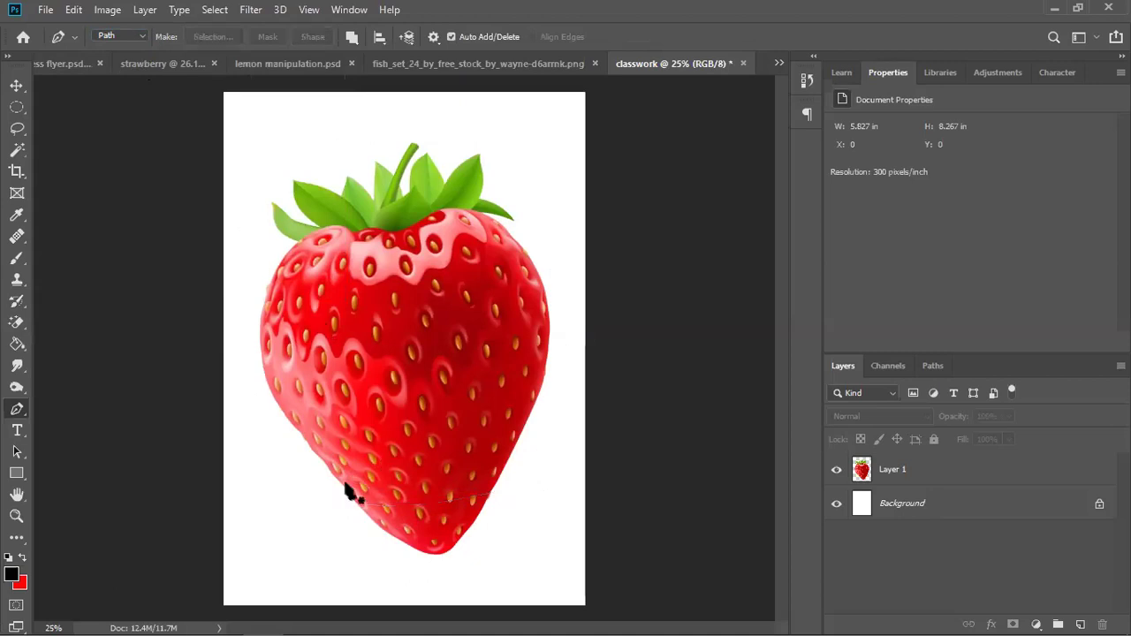
Draw a closed Pen path around the strawberry, with a curved lower edge crossing the fruit just above its tip.
left_click(293, 468)
left_click(334, 499)
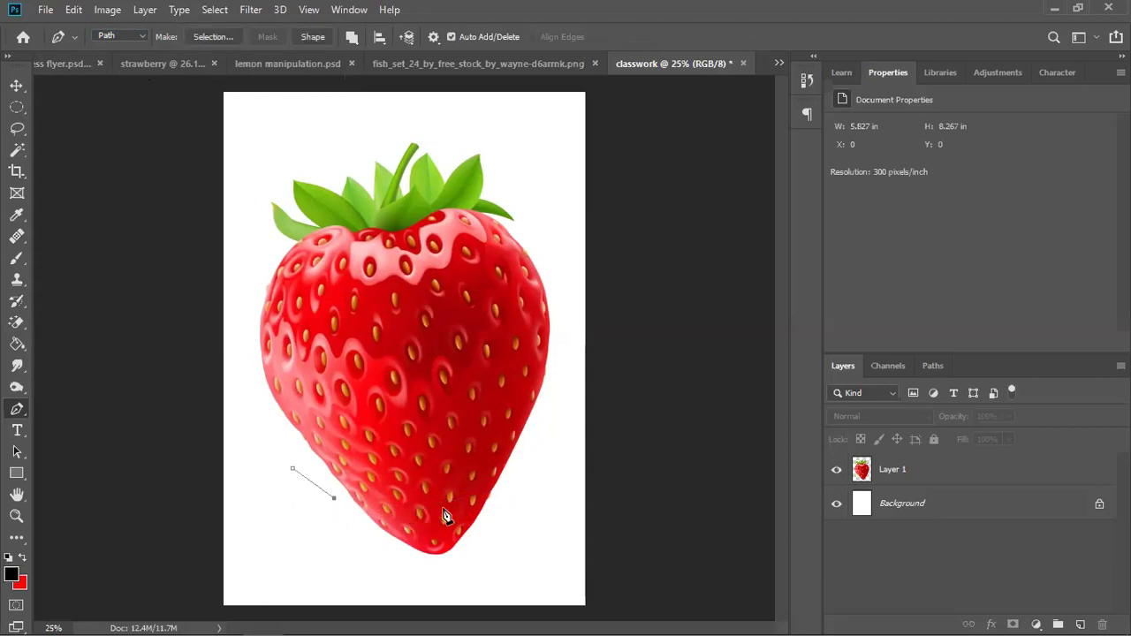
left_click_drag(503, 493, 583, 449)
left_click(503, 493, "alt")
left_click(531, 434)
left_click(550, 393)
left_click(557, 355)
left_click(554, 300)
left_click(538, 232)
left_click(526, 194)
left_click(465, 124)
left_click(376, 134)
left_click(310, 159)
left_click(253, 186)
left_click(254, 244)
left_click(246, 357)
left_click(269, 414)
left_click(294, 469)
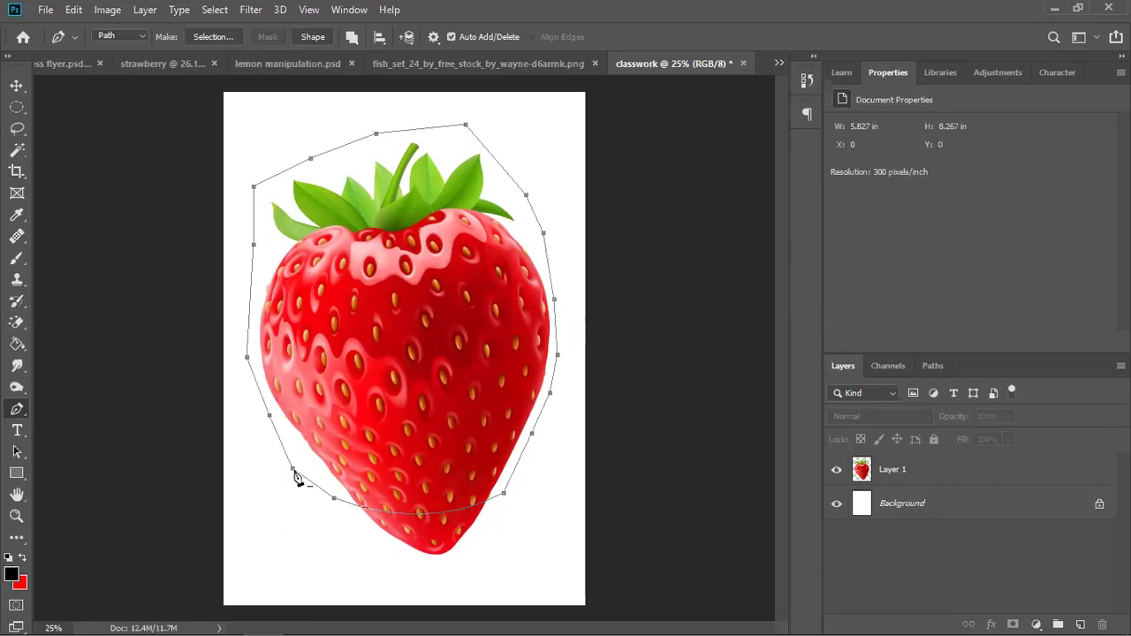
Convert the path into a new anti-aliased selection with a feather radius of 0 pixels.
right_click(302, 438)
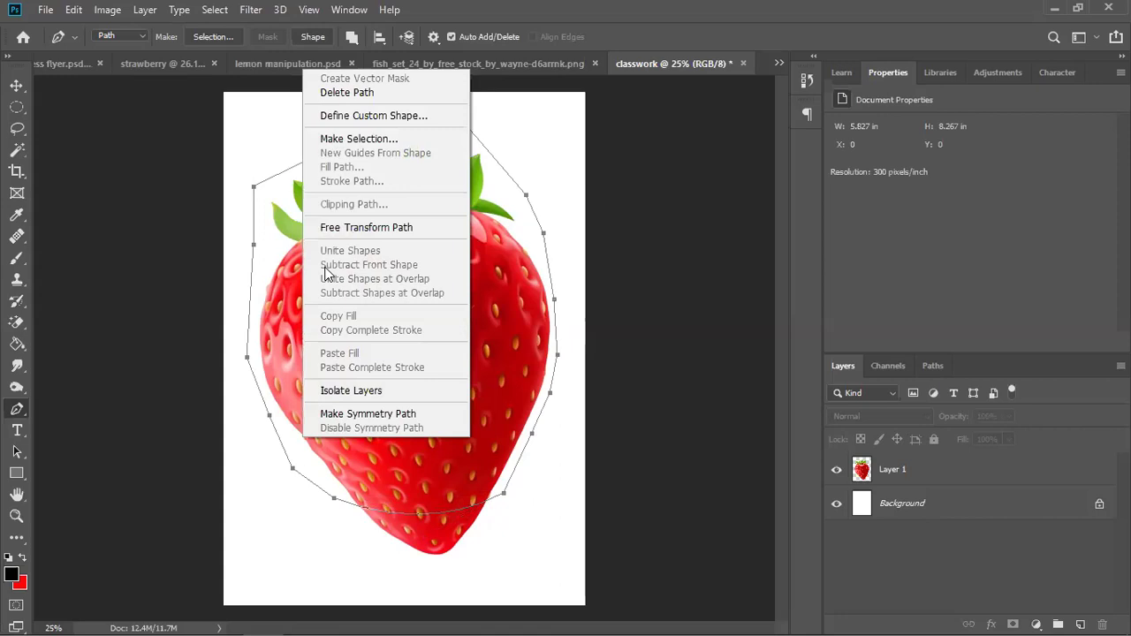
right_click(335, 463)
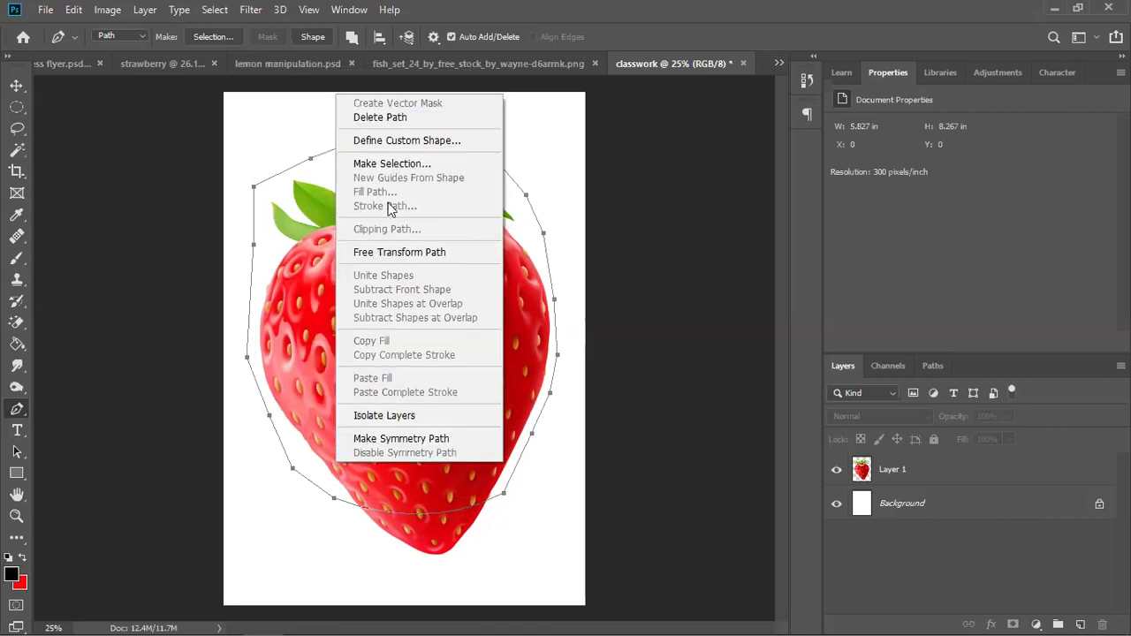
left_click(392, 164)
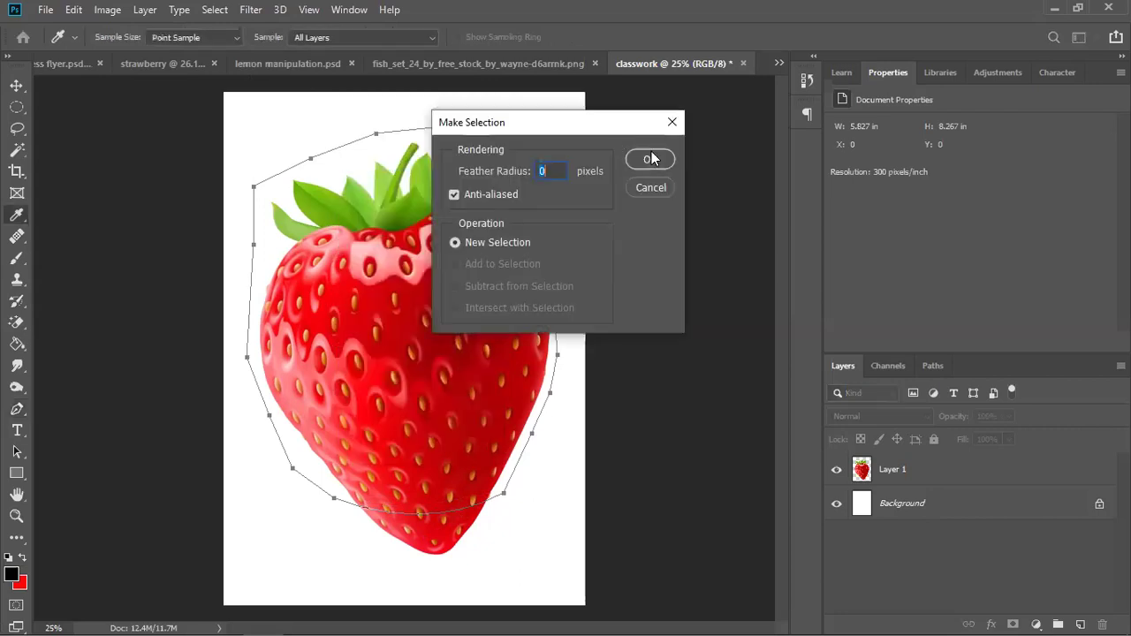
key("Return")
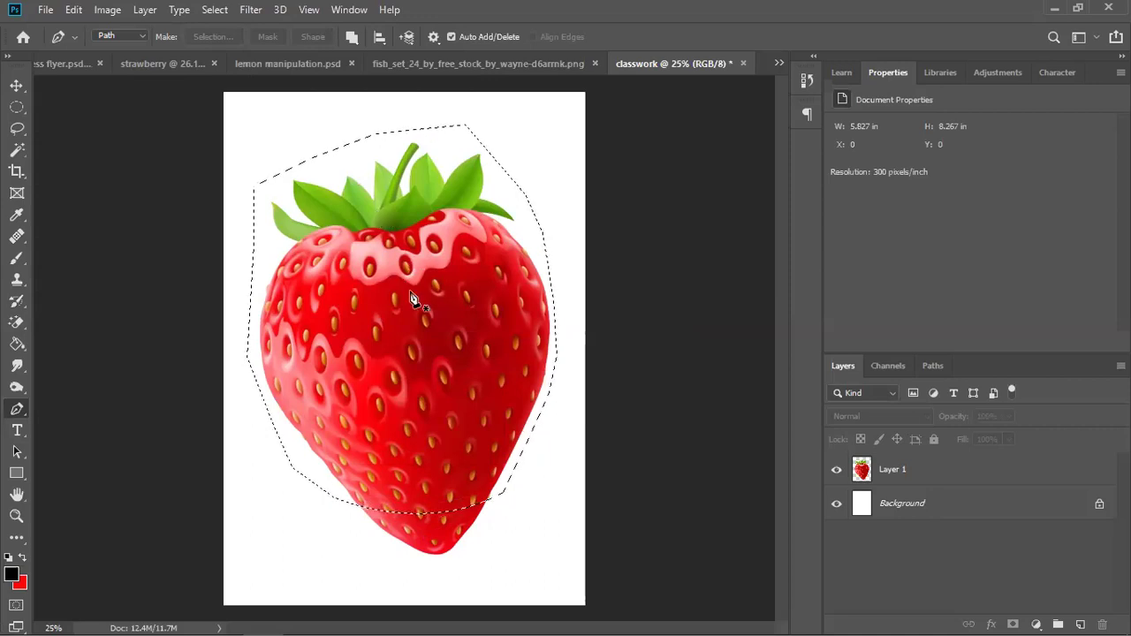
Try to move the selected upper part of the strawberry with the Move Tool.
left_click(16, 85)
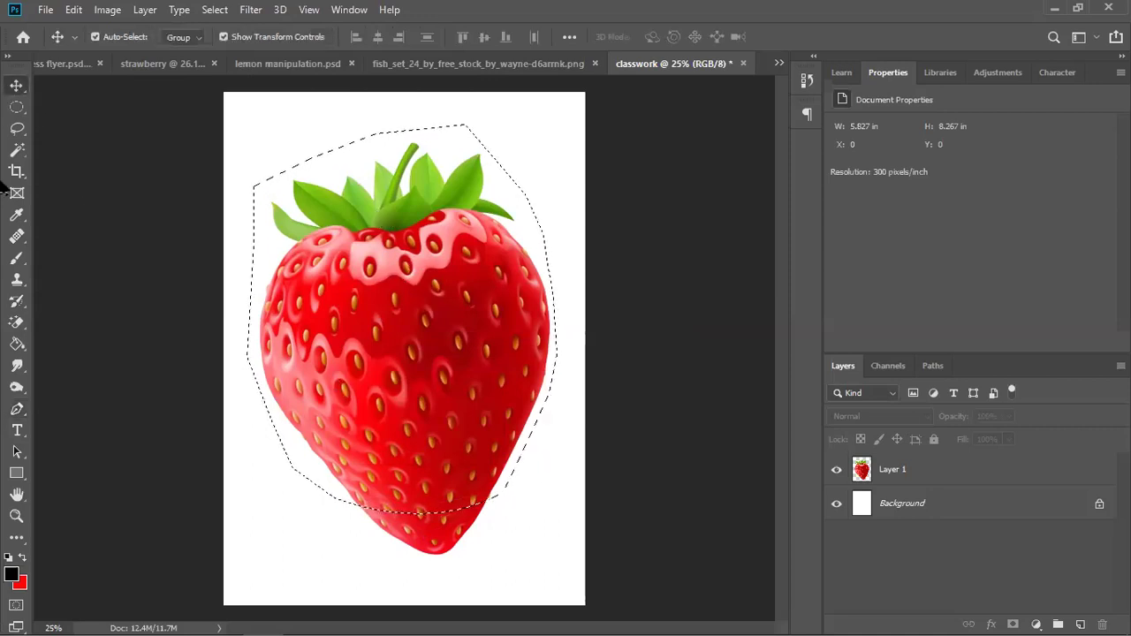
left_click(555, 252)
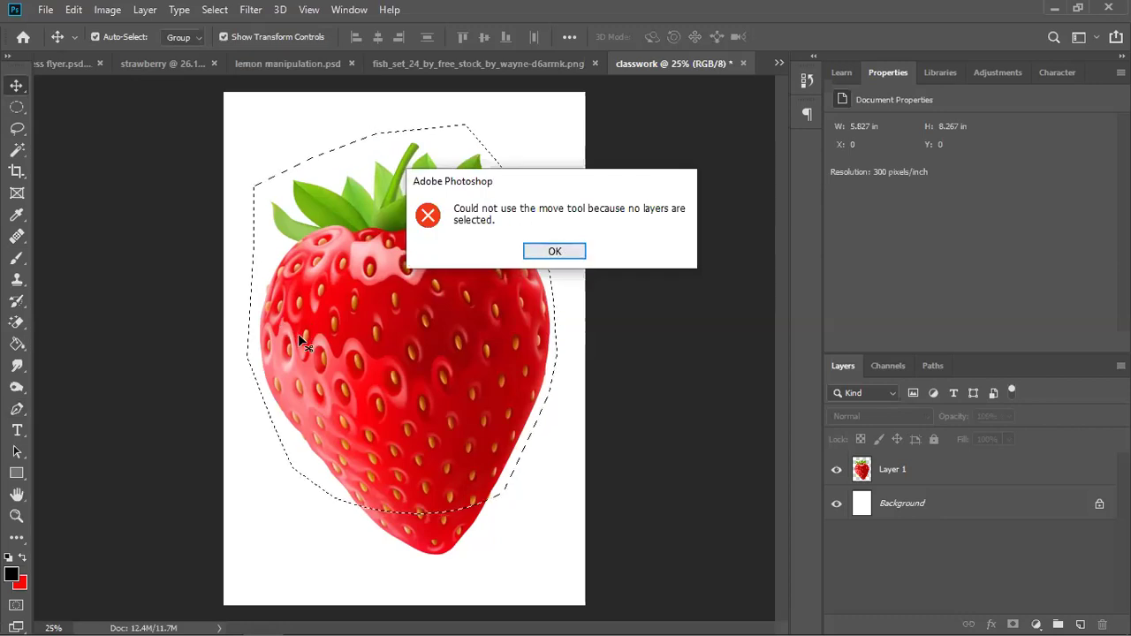
key("Return")
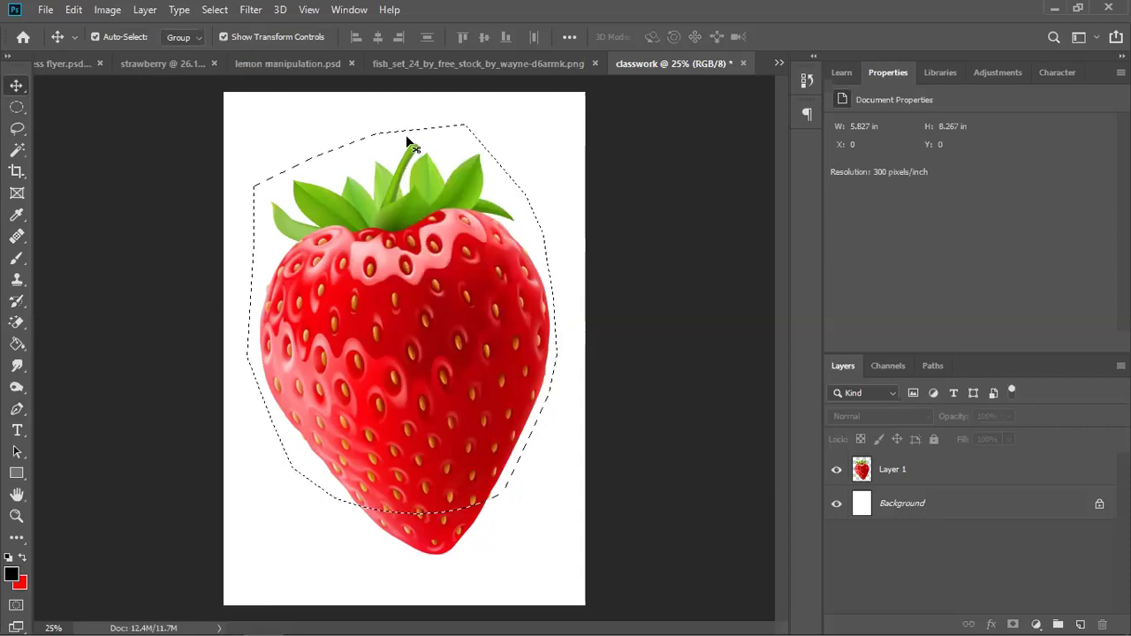
Deselect the selection around the upper part of the strawberry.
key("ctrl+d")
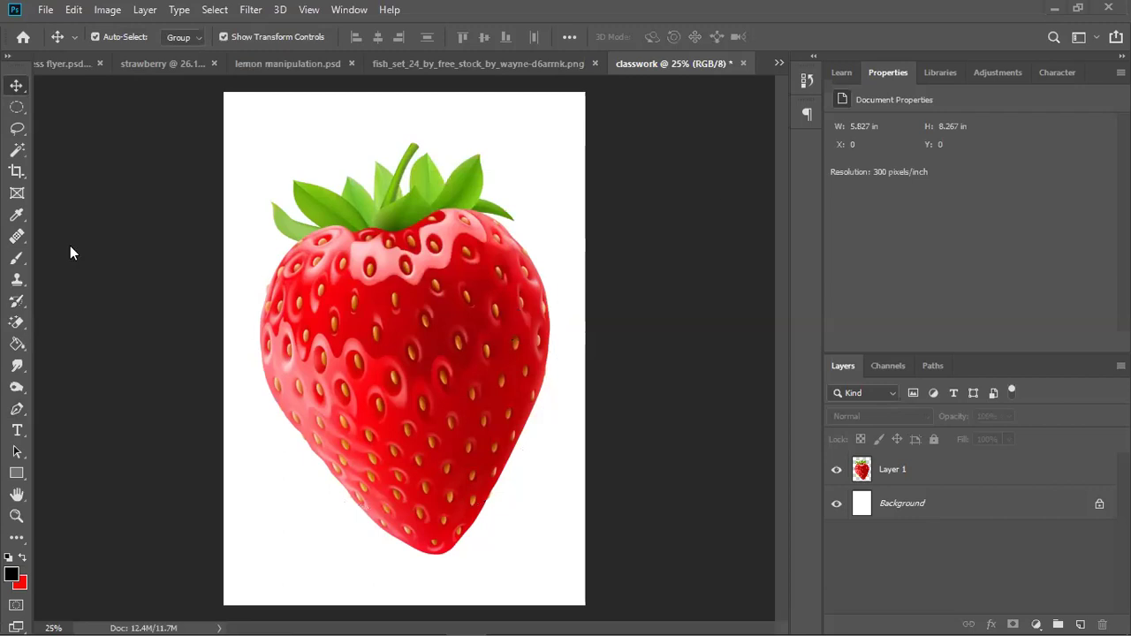
left_click(20, 130)
mouse_move(254, 188)
left_mouse_down()
mouse_move(372, 511)
mouse_move(265, 416)
mouse_move(255, 187)
left_mouse_up()
left_click(251, 9)
mouse_move(214, 9)
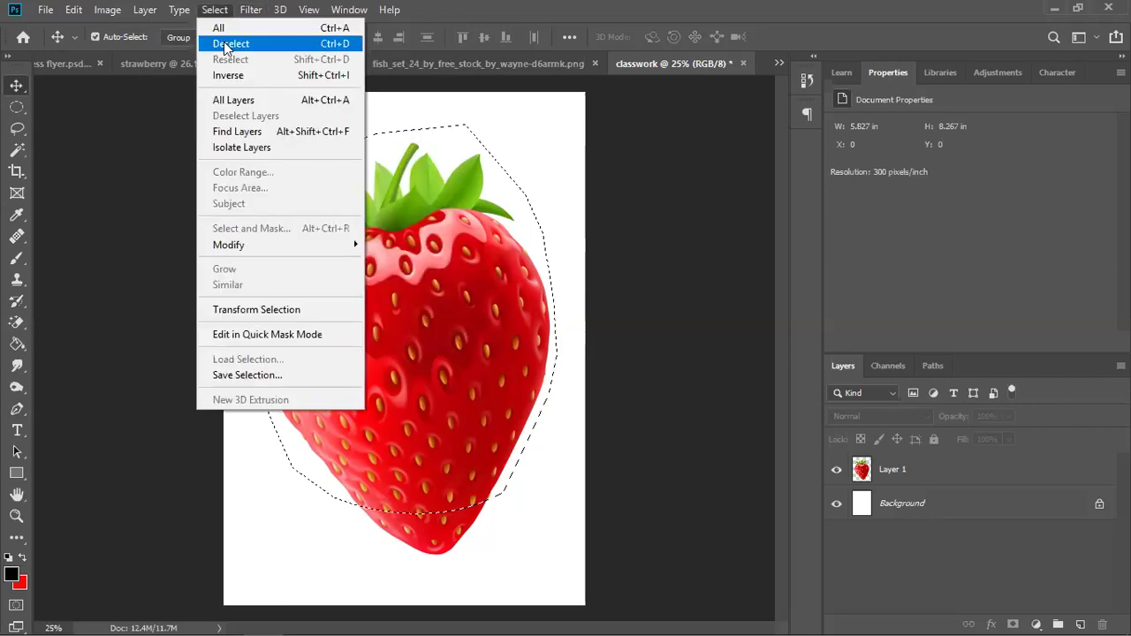
left_click(226, 44)
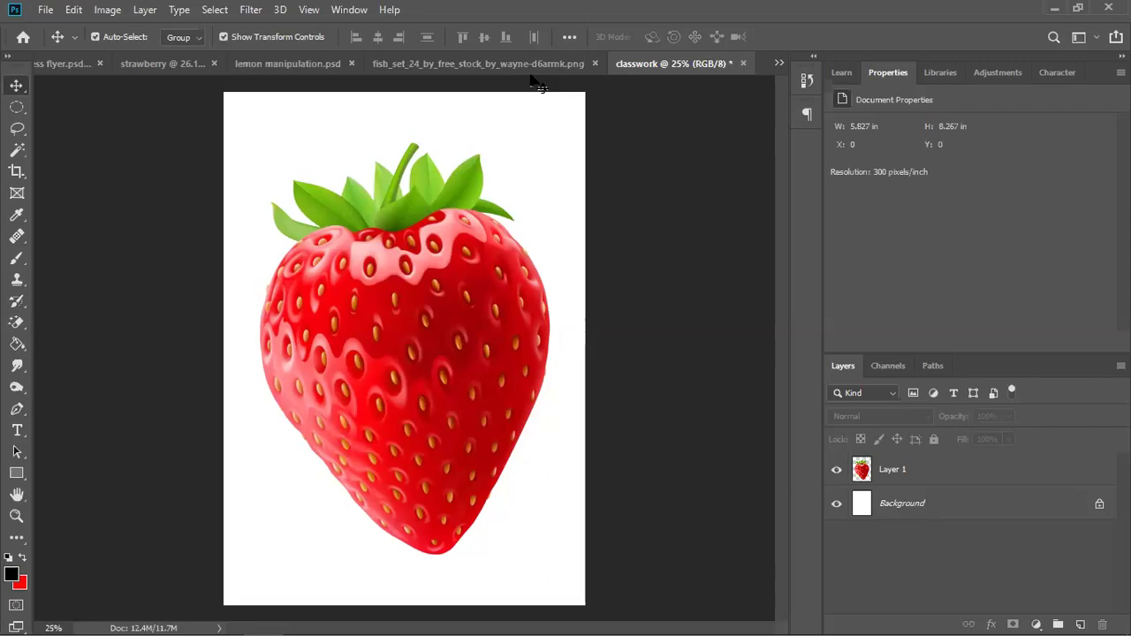
Switch to the browser and copy the enlarged cartoon strawberry image from the Google image results.
key("alt+Tab")
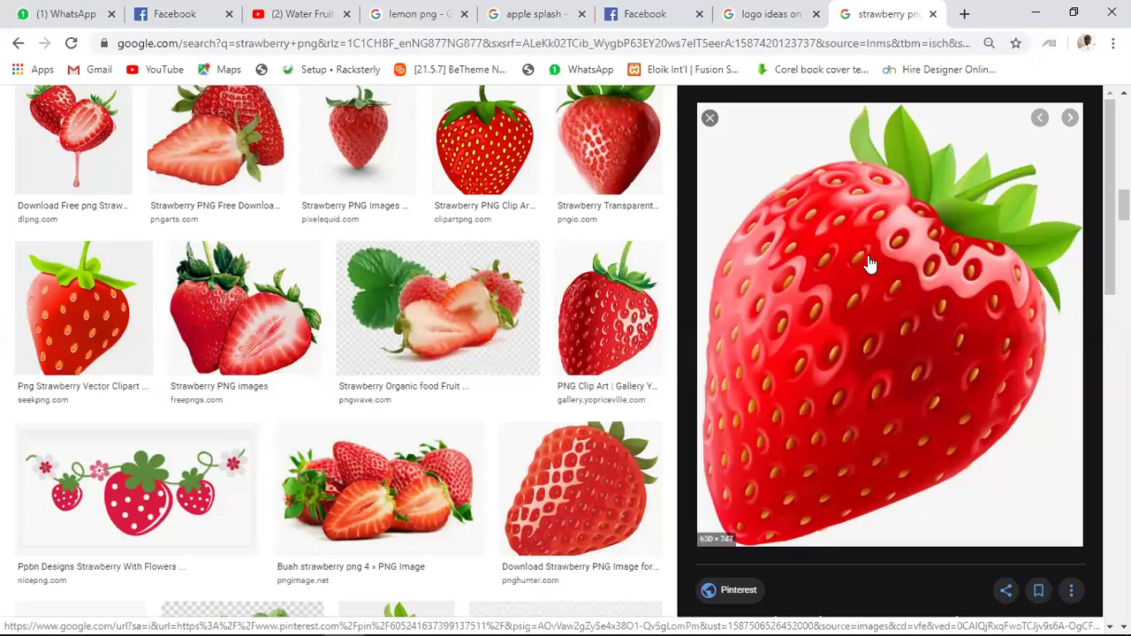
right_click(817, 206)
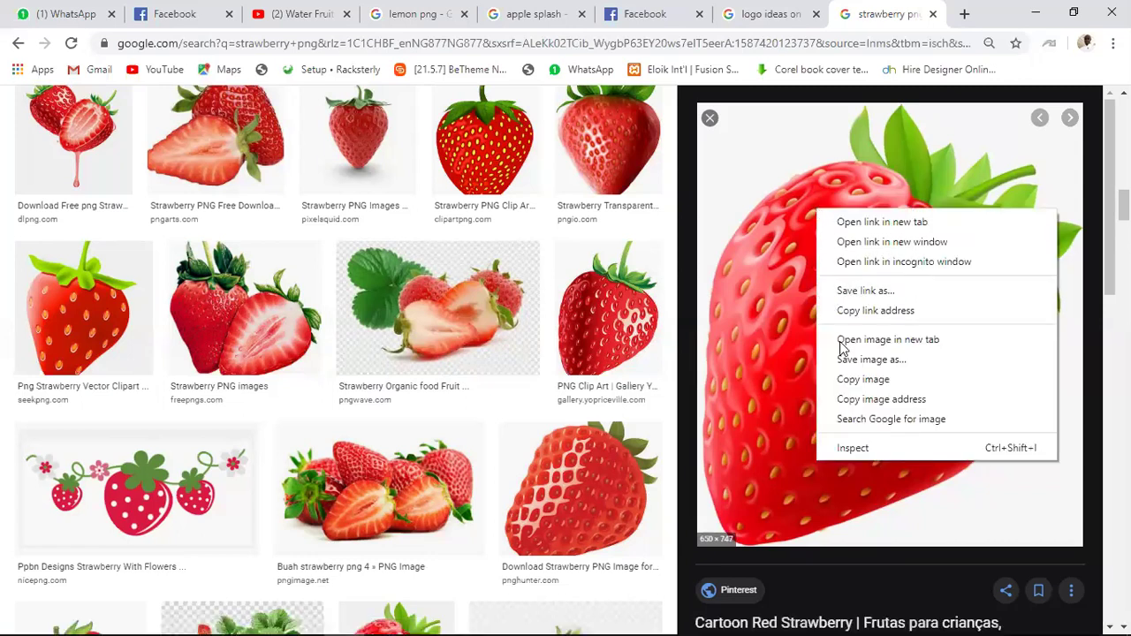
left_click(851, 380)
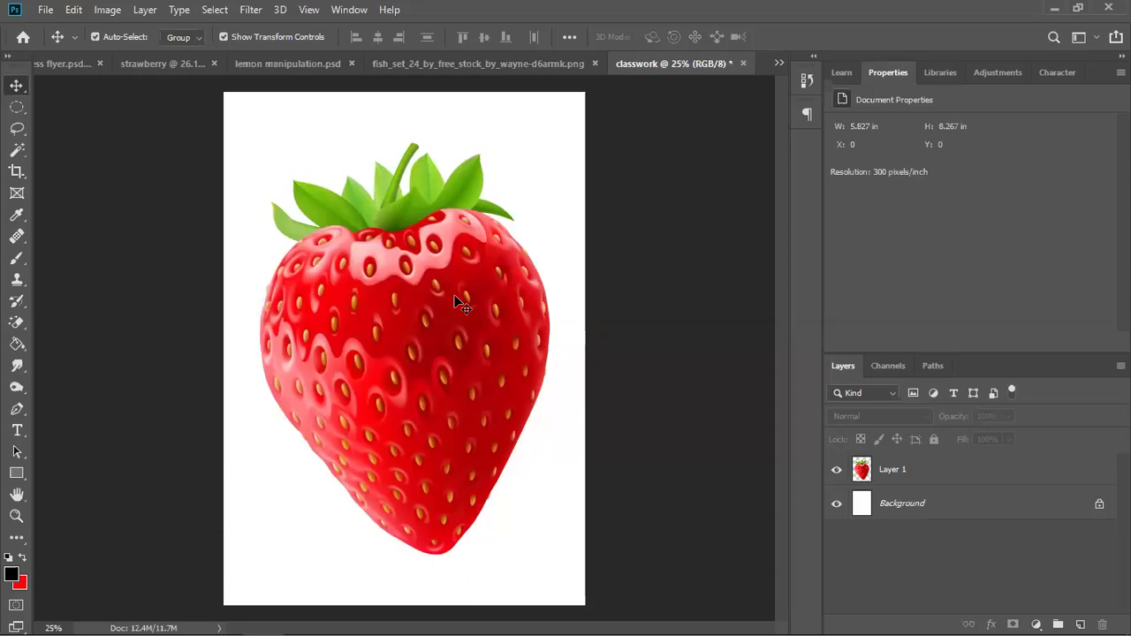
Make the strawberry layer active in the classwork document and set the Pen tool to Shape mode.
left_click(942, 471)
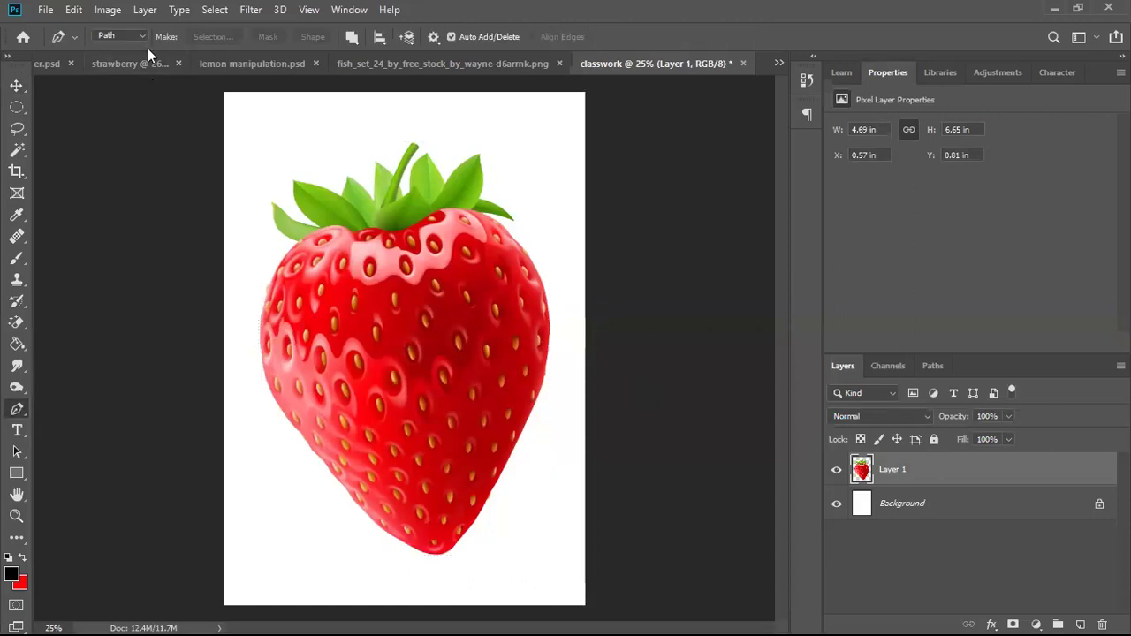
left_click(143, 34)
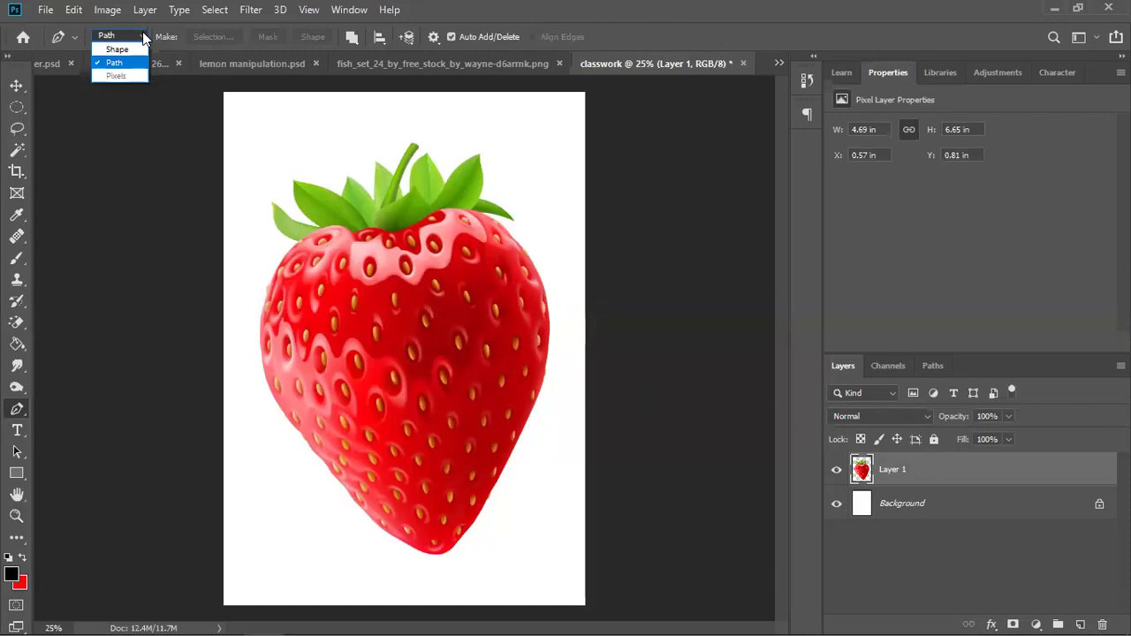
left_click(116, 49)
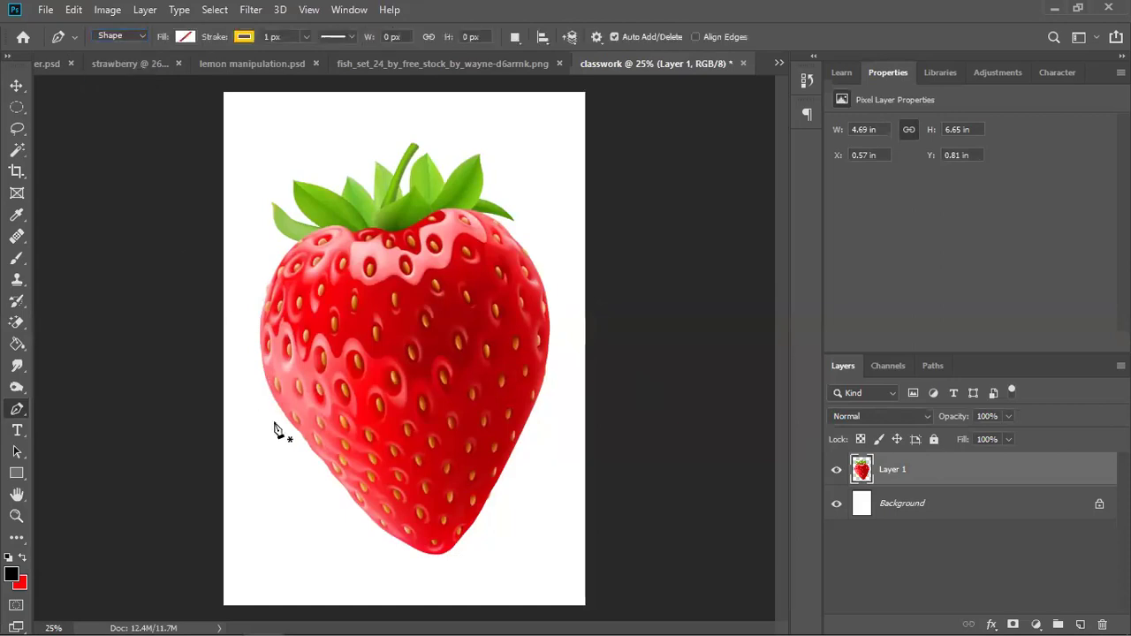
Draw a closed Pen shape around the strawberry, with a slightly curved lower edge crossing the fruit just above its tip.
left_click(325, 500)
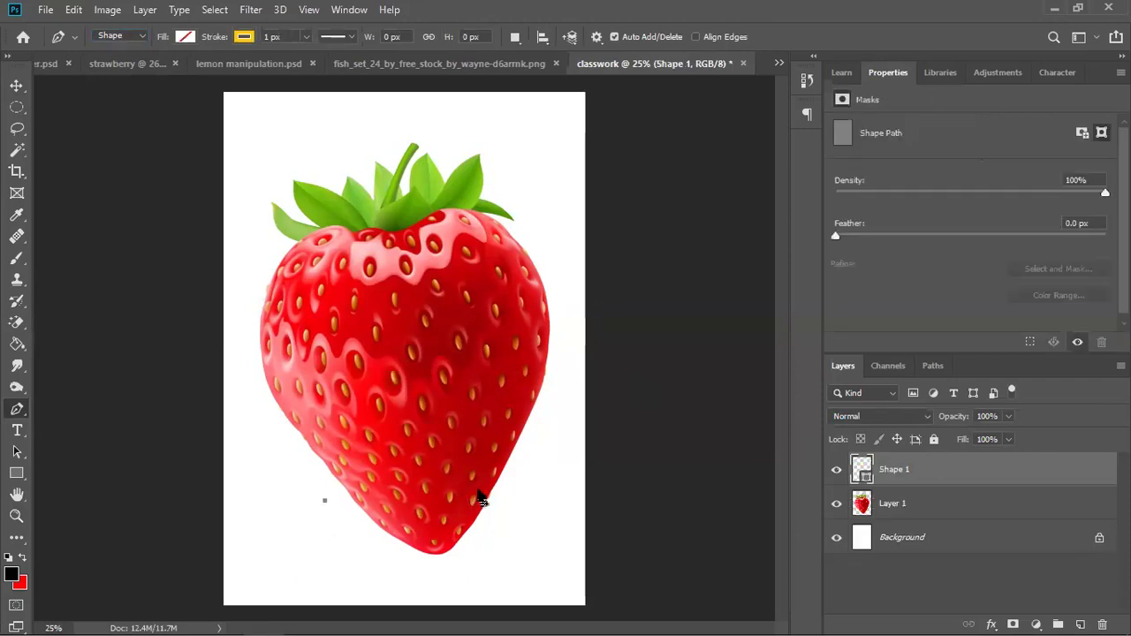
left_click_drag(496, 496, 528, 482)
left_click(555, 404)
left_click(559, 281)
left_click(536, 188)
left_click(475, 129)
left_click(381, 126)
left_click(293, 156)
left_click(254, 181)
left_click(252, 311)
left_click(267, 414)
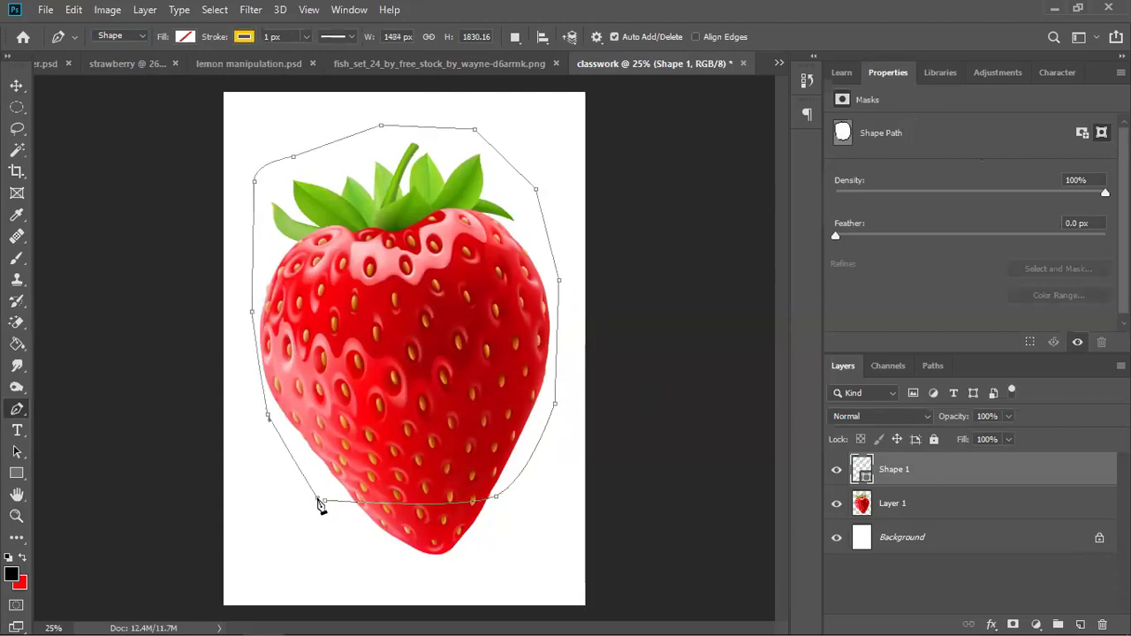
left_click(323, 503)
Convert the drawn shape path into a new anti-aliased selection with a feather radius of 0 pixels.
right_click(333, 471)
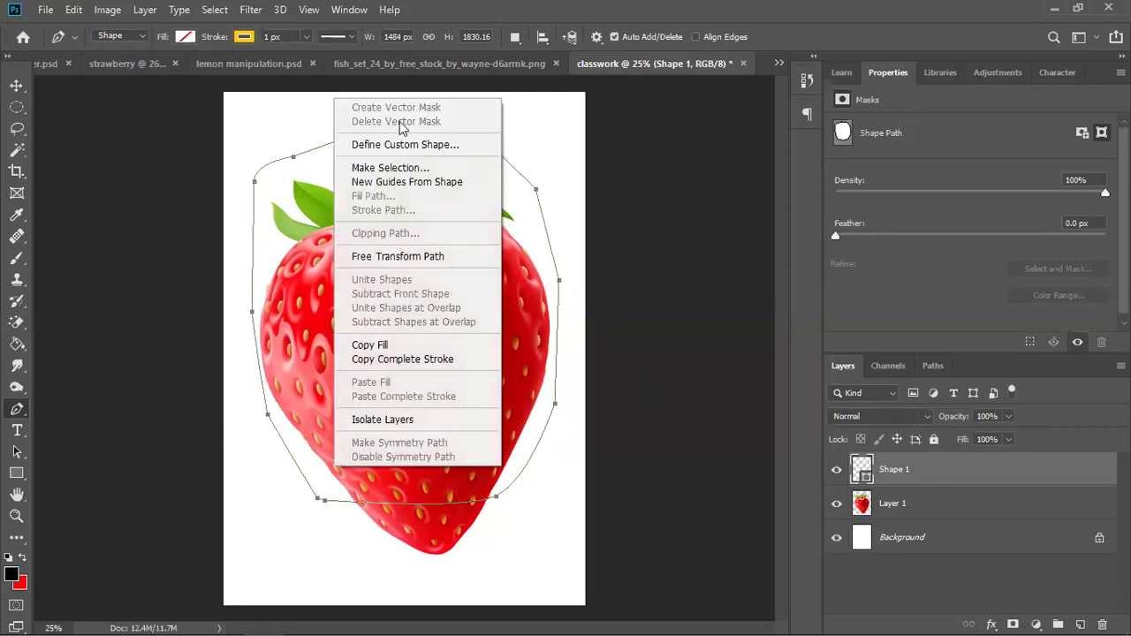
left_click(394, 168)
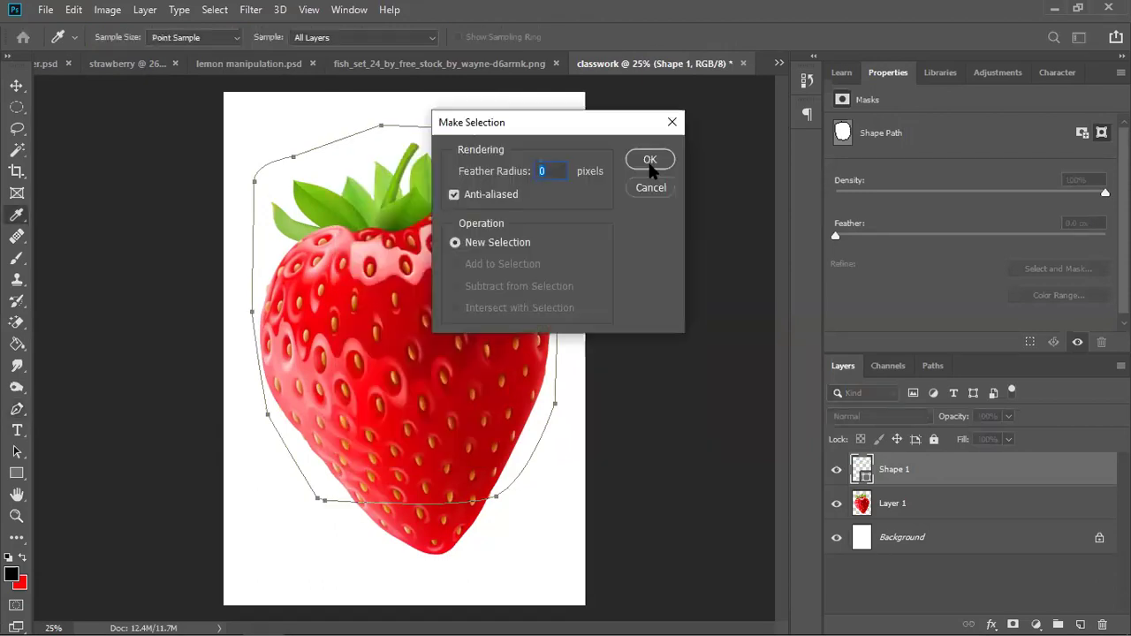
left_click(665, 166)
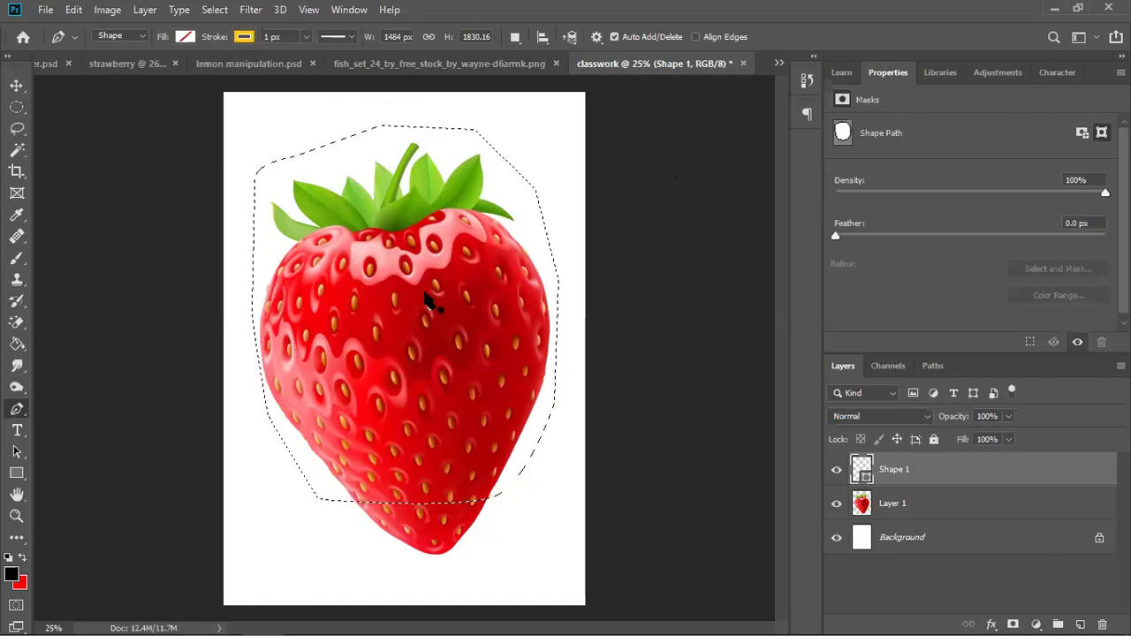
Try to delete the selected area with the Shape 1 layer active.
left_click(17, 88)
key("ctrl")
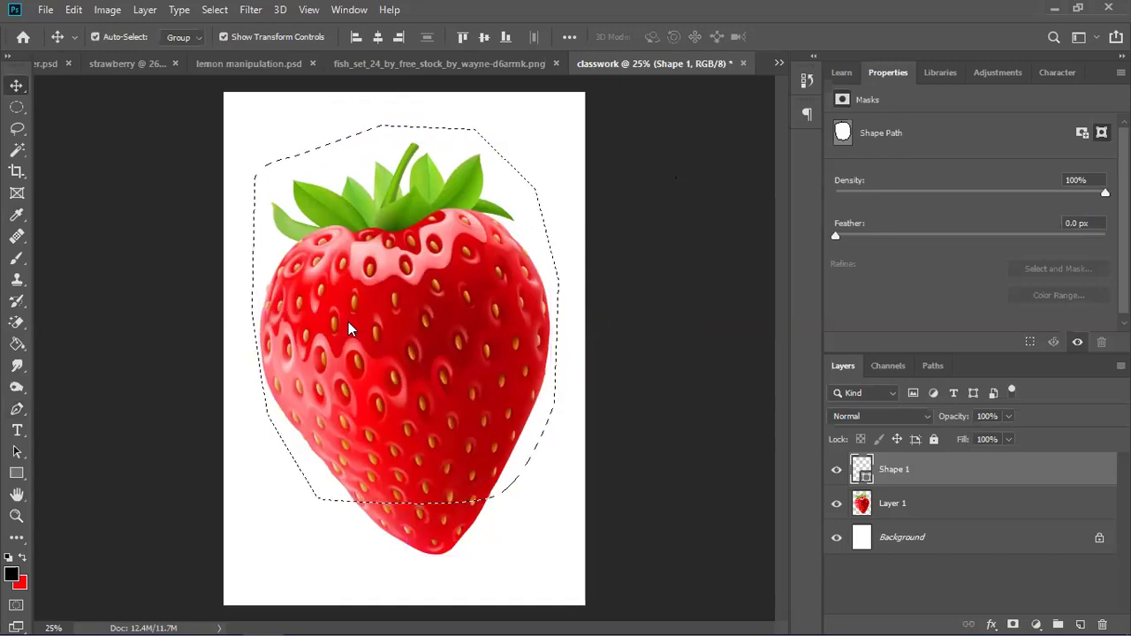
key("Delete")
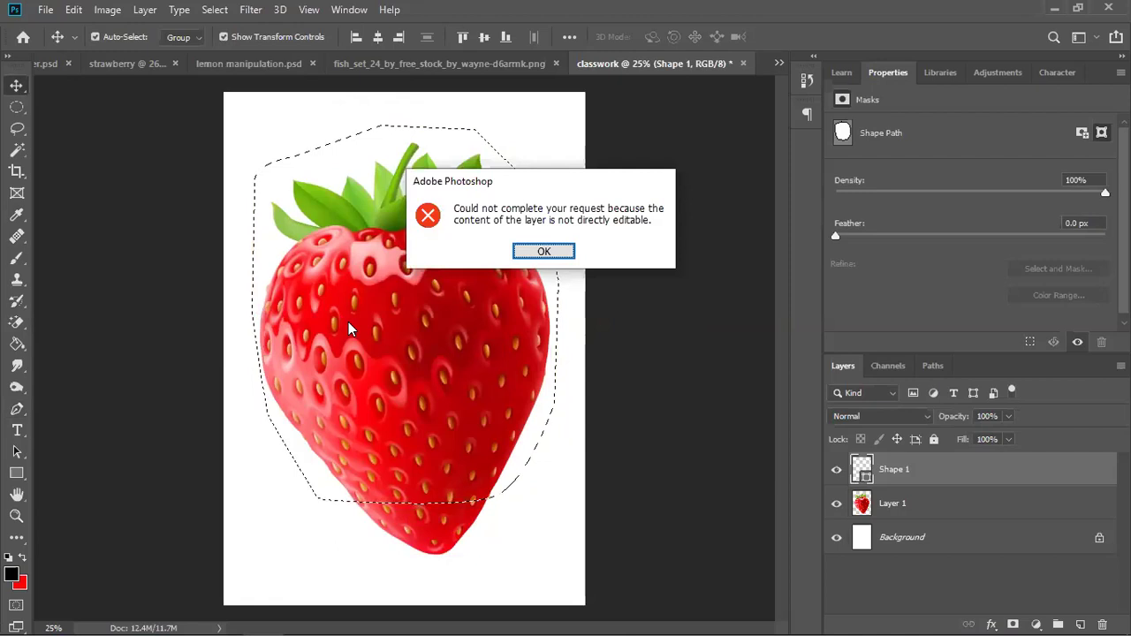
left_click(544, 252)
Cut the selected upper part of the strawberry from Layer 1 to a new layer and move it up from the tip.
left_click(918, 504)
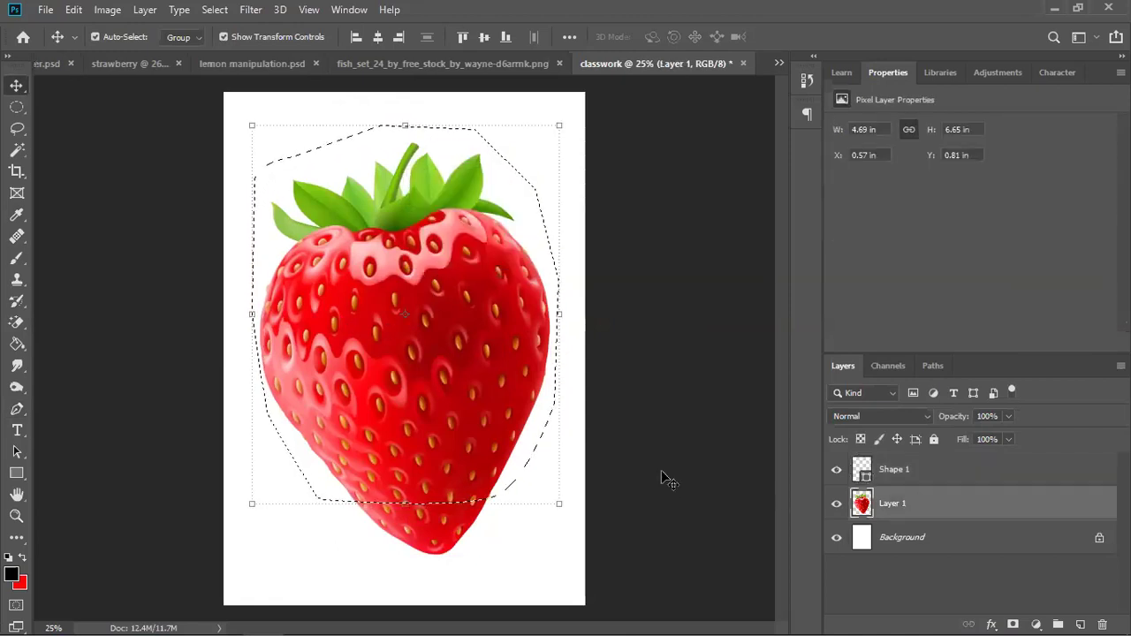
key("Delete")
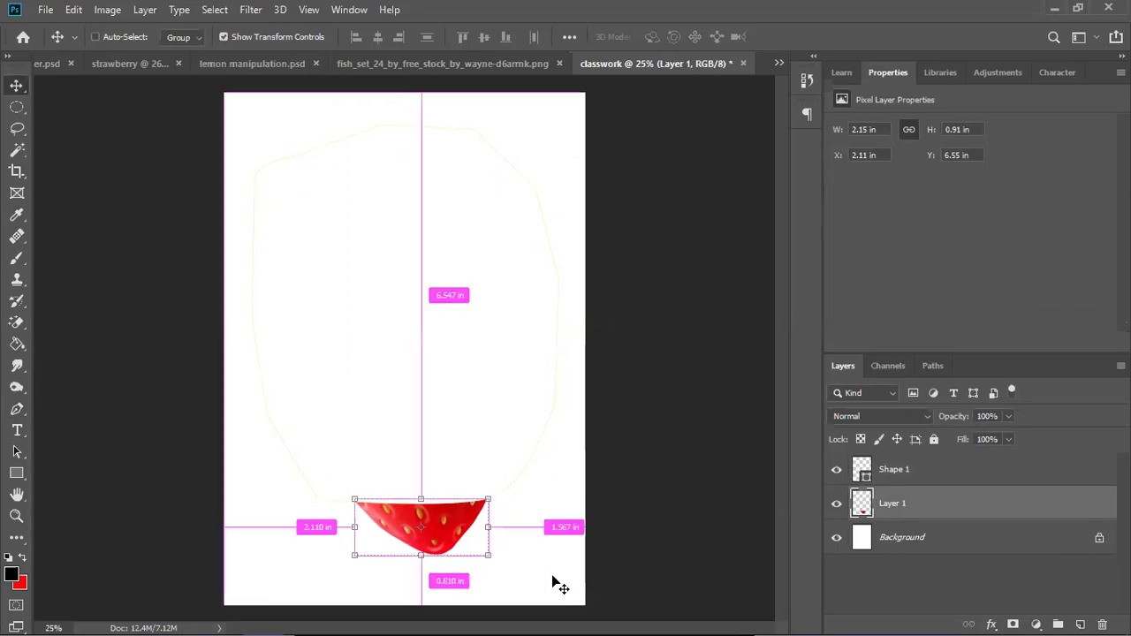
key("ctrl+v")
left_click_drag(441, 389, 434, 327)
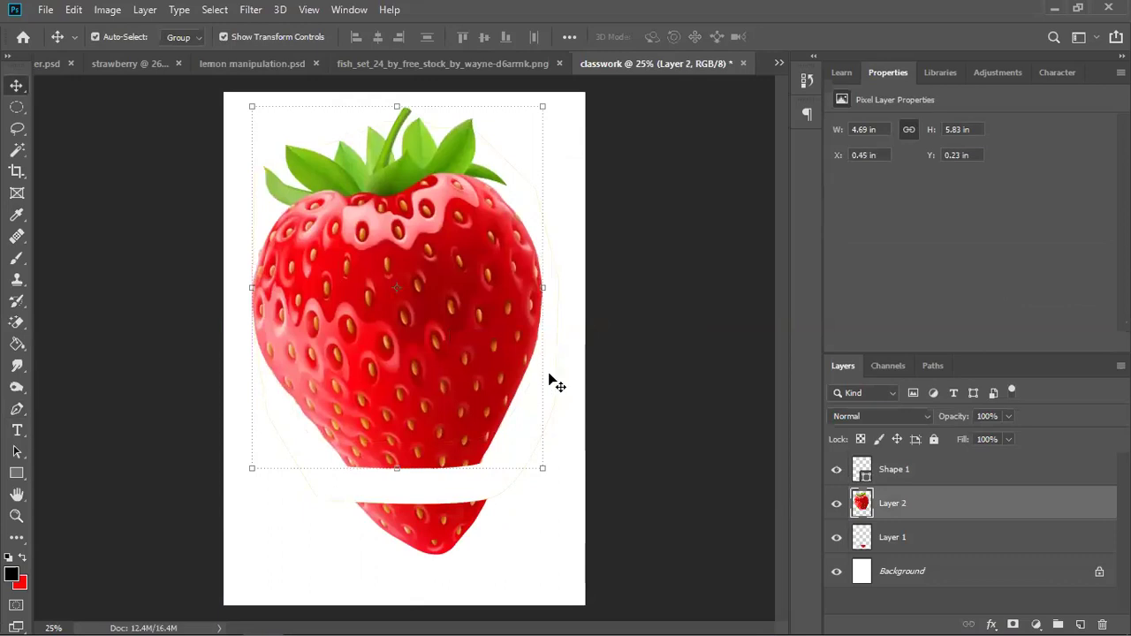
Undo the move, the paste and the cut of the strawberry's upper part, along with its selection.
key("ctrl+z")
key("ctrl+z")
key("ctrl+z")
key("ctrl+z")
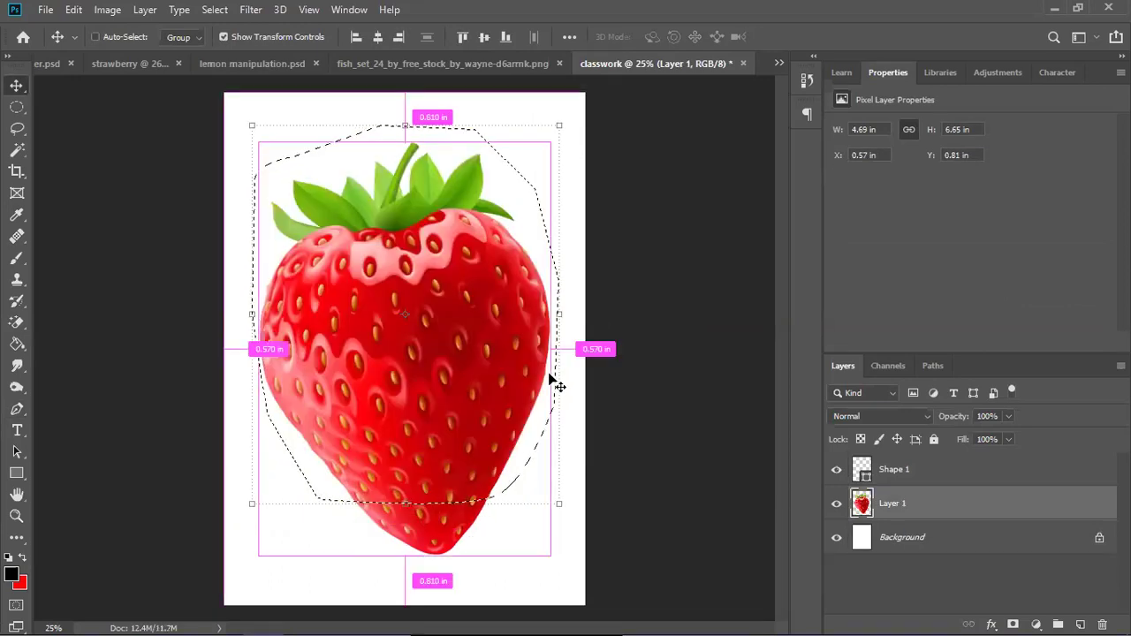
key("ctrl+z")
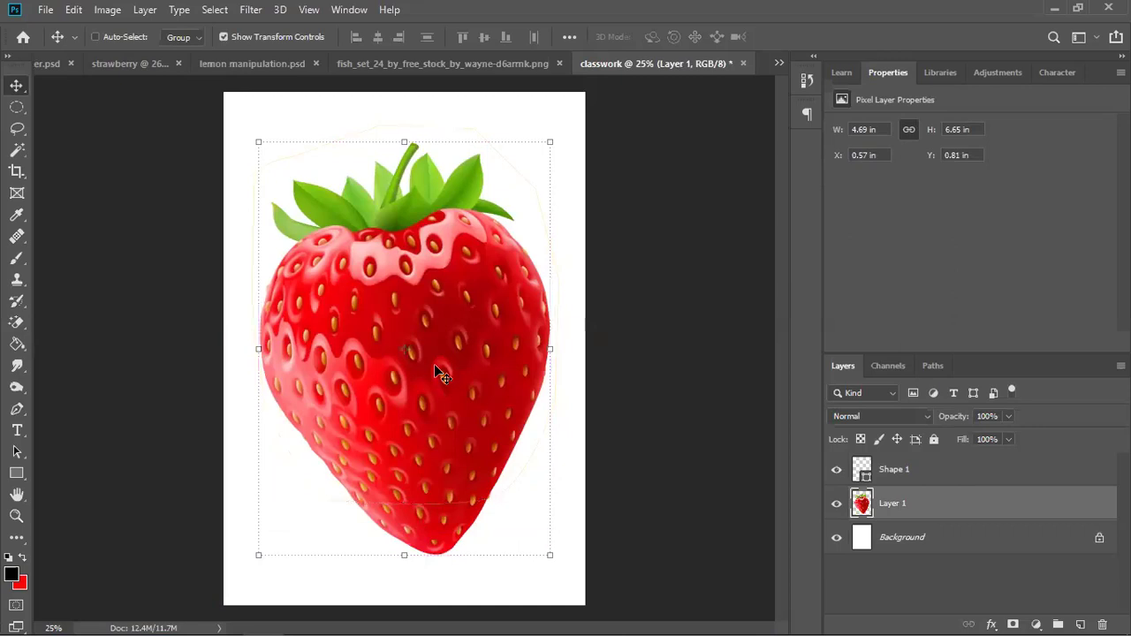
Delete the Shape 1 layer and leave no layer selected.
left_click(610, 313)
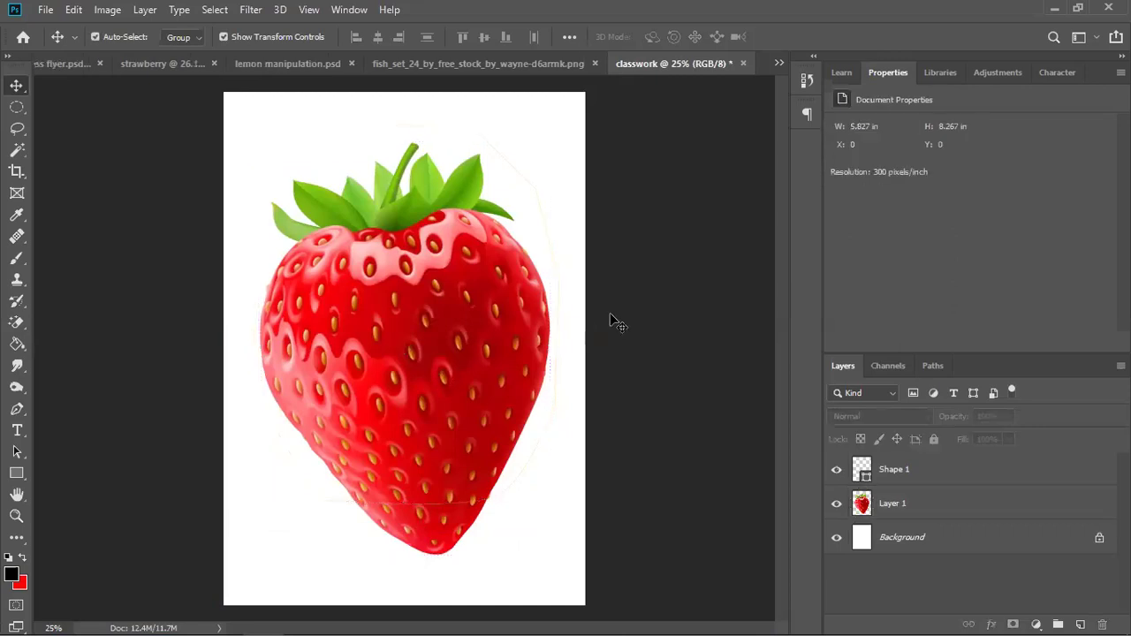
left_click_drag(963, 476, 1103, 624)
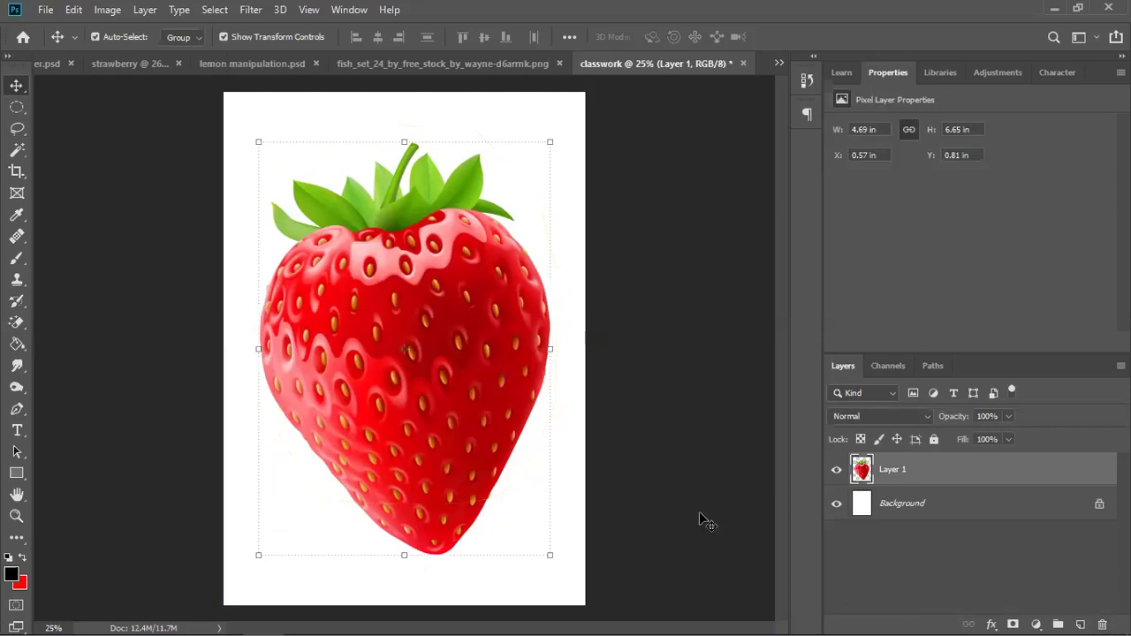
left_click(633, 380)
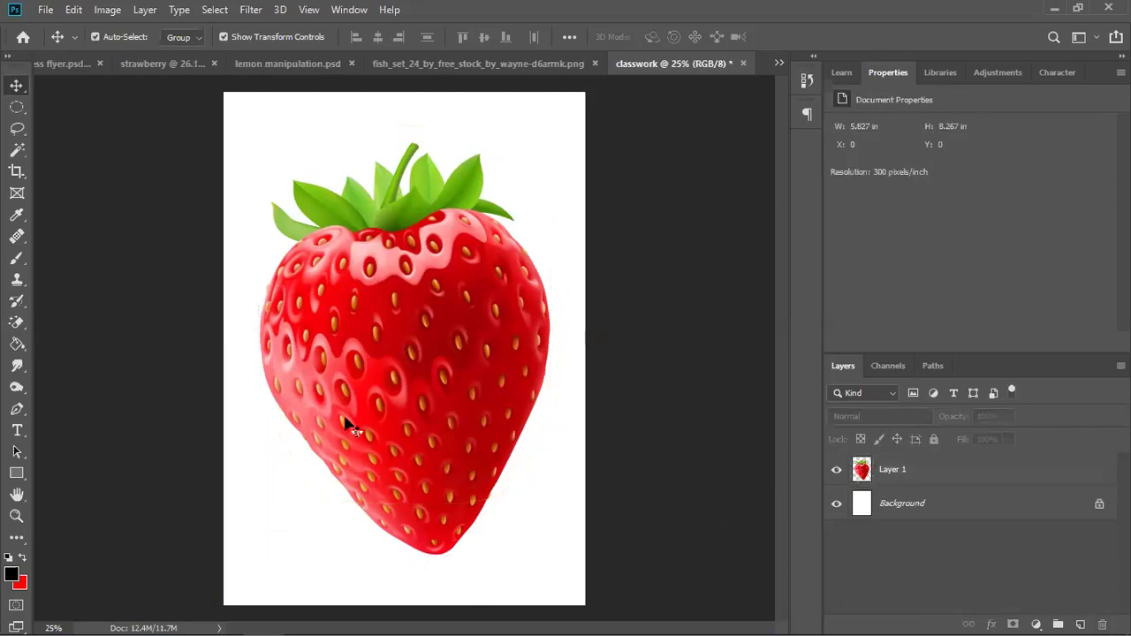
Set the Pen tool's shape stroke to no color, keeping the fill at none.
left_click(17, 410)
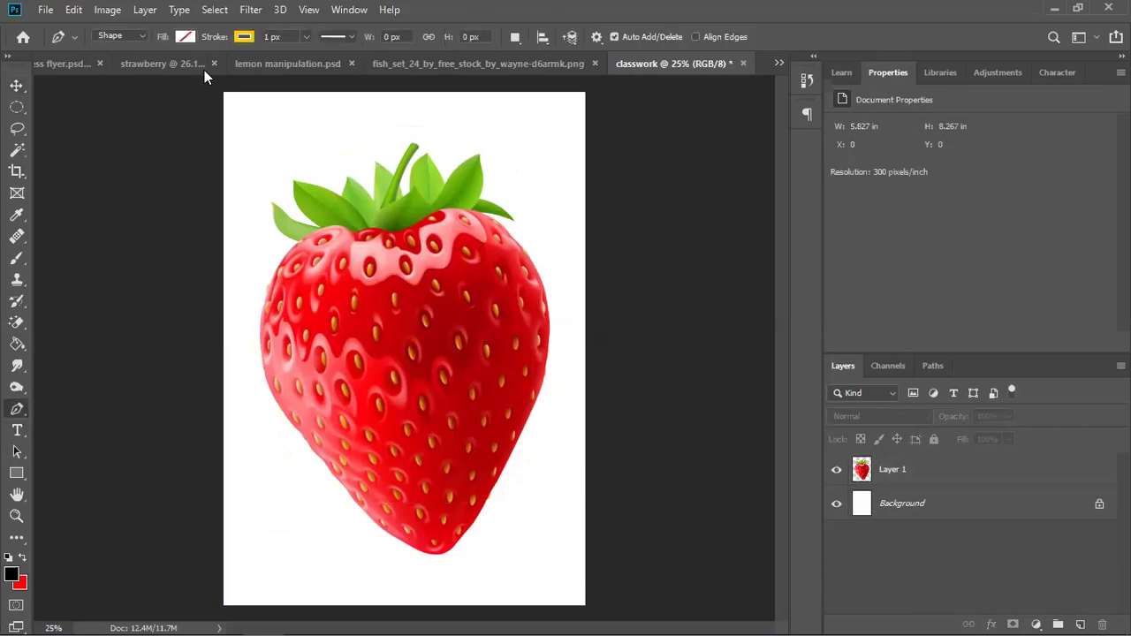
left_click(178, 71)
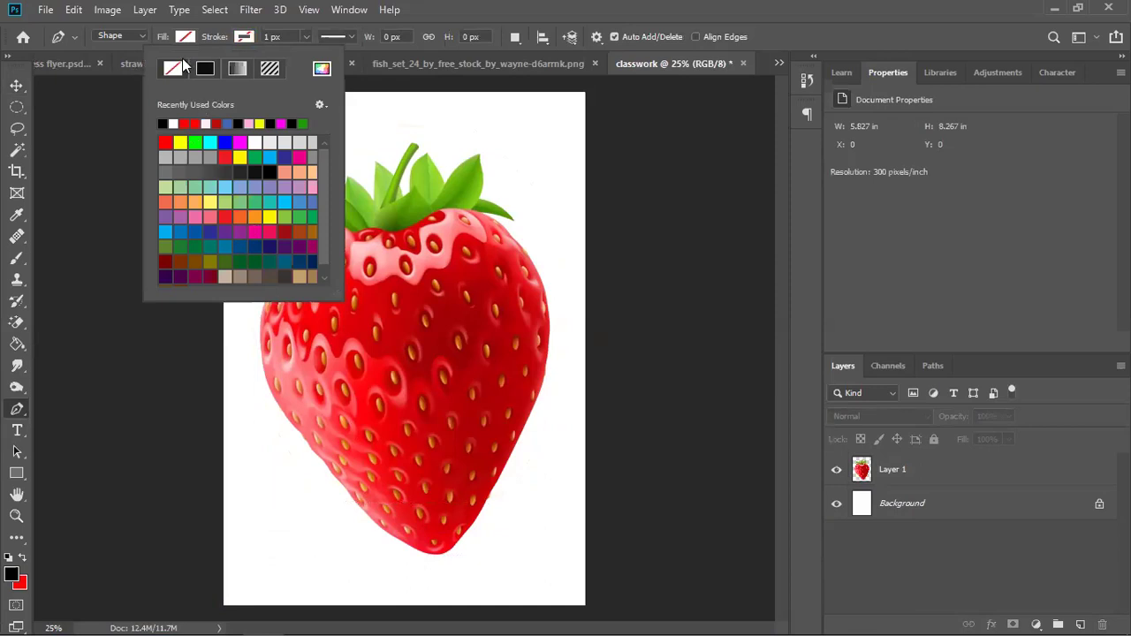
left_click(390, 423)
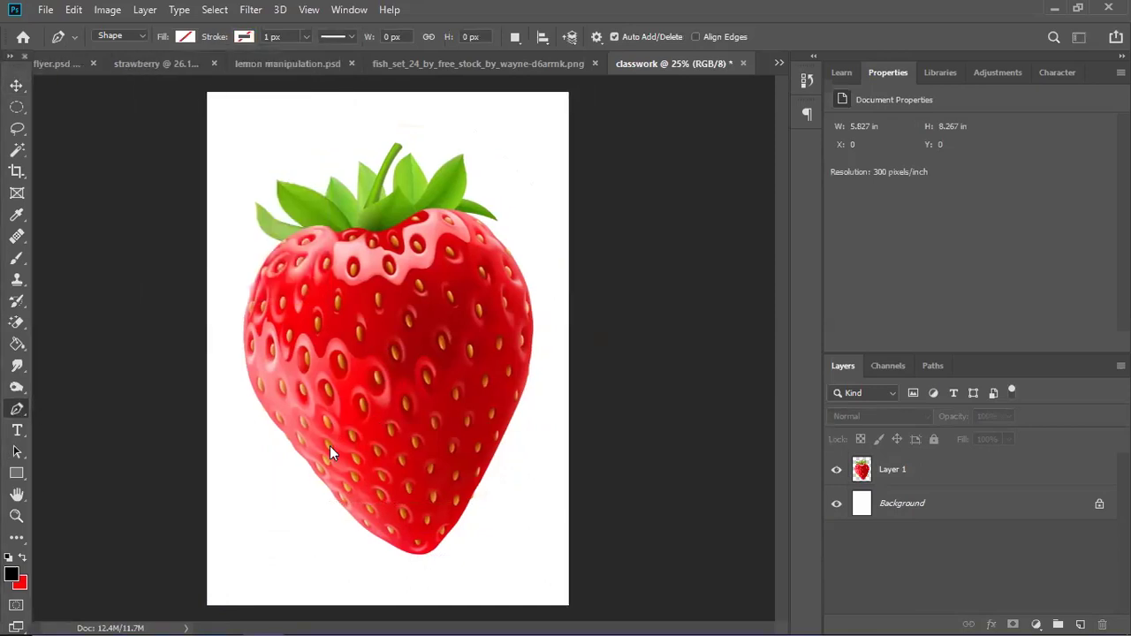
Draw a closed Pen shape around the strawberry, with a smoothly curved lower edge crossing the fruit above its tip.
left_click(294, 478)
left_click_drag(500, 488, 614, 456)
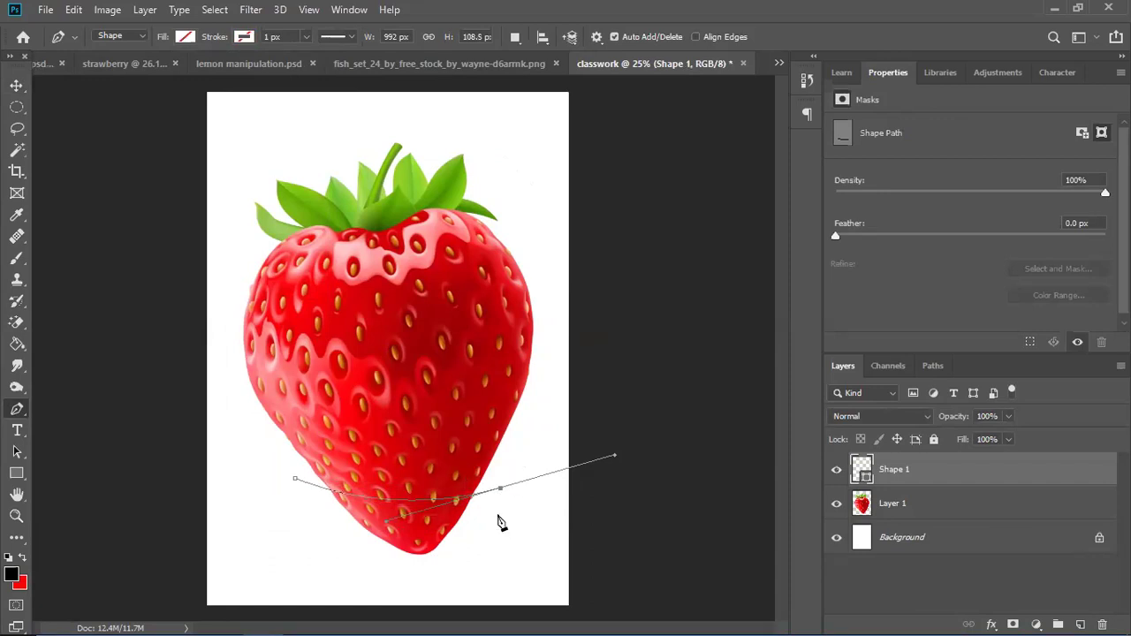
left_click(500, 488)
left_click(501, 489, "alt")
left_click(539, 386)
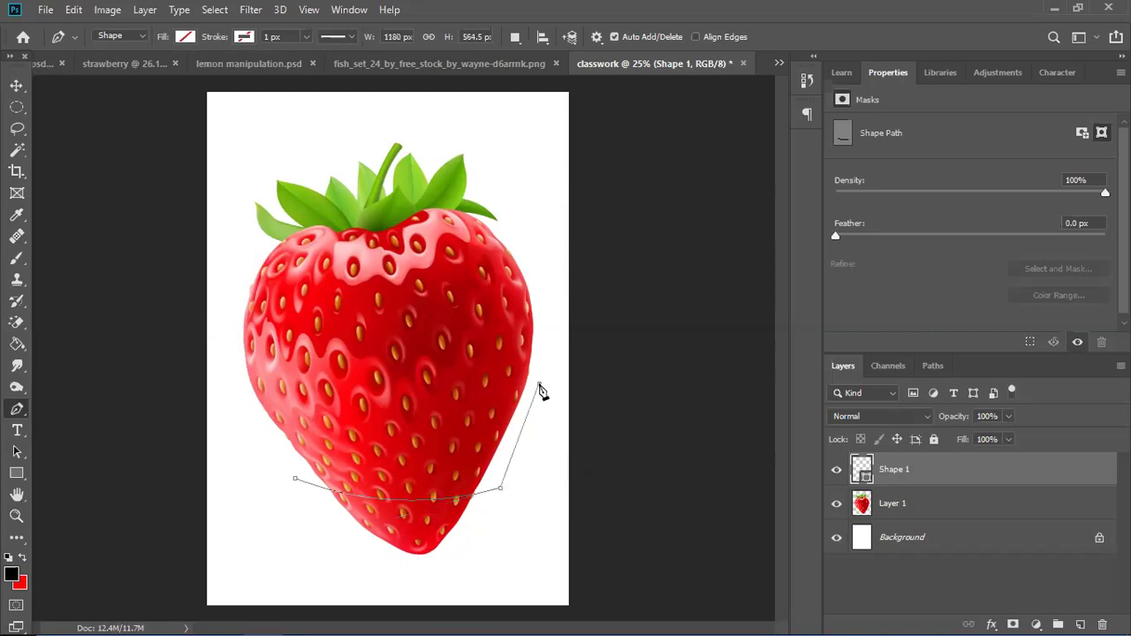
left_click(539, 291)
left_click(525, 224)
left_click(500, 154)
left_click(426, 119)
left_click(321, 141)
left_click(259, 172)
left_click(234, 219)
left_click(231, 333)
left_click(245, 400)
left_click(278, 470)
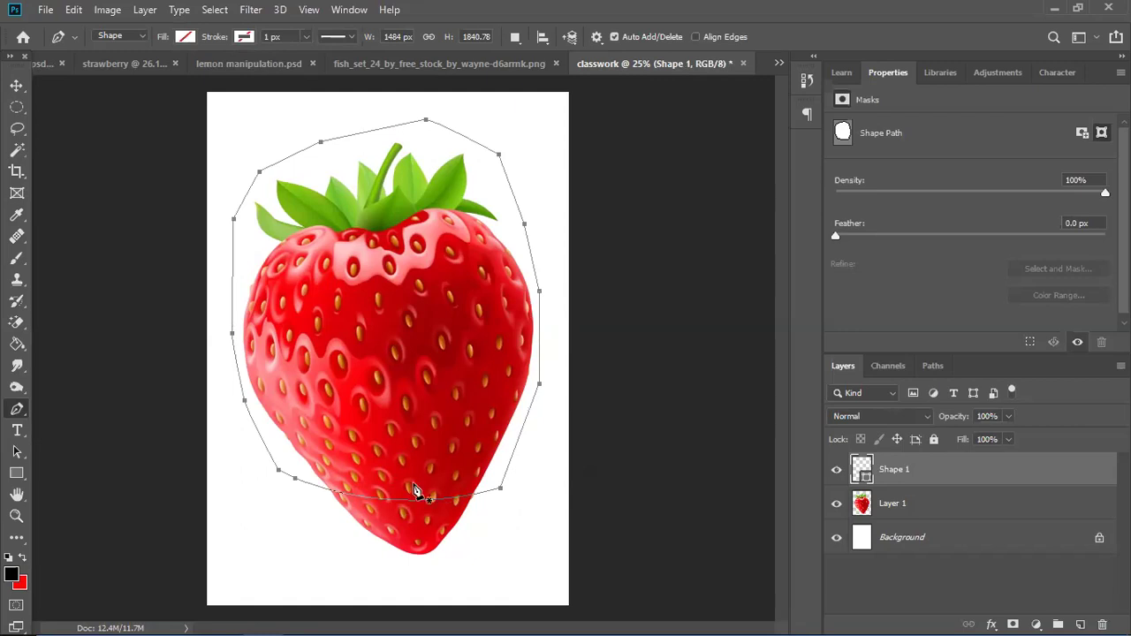
Make a new anti-aliased selection from the outlined shape with a feather radius of 0 pixels.
right_click(397, 279)
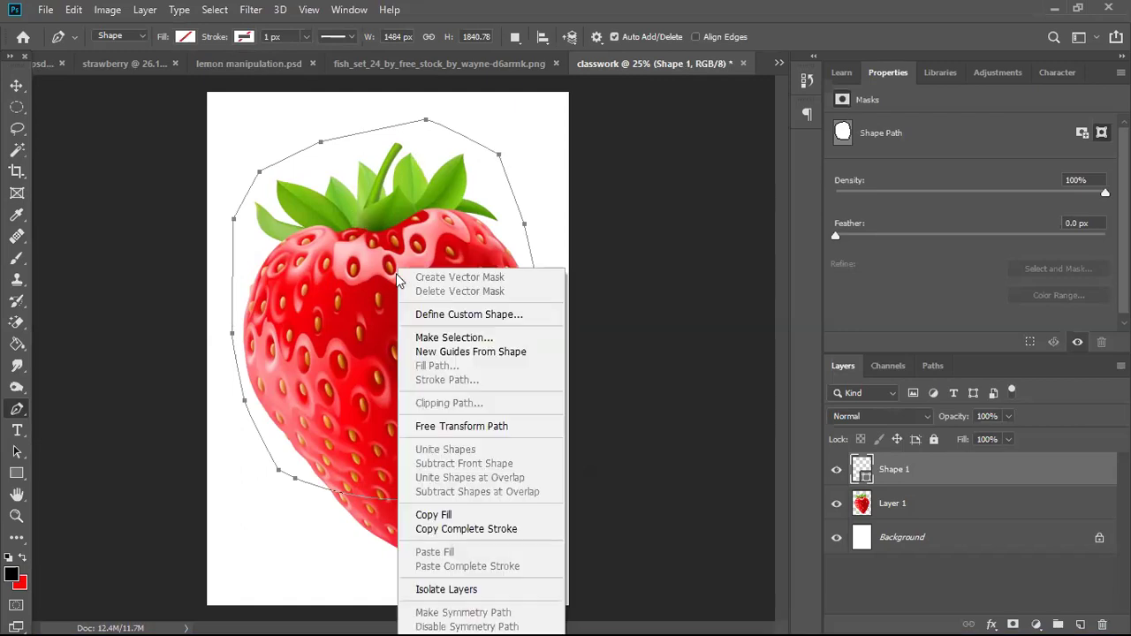
left_click(437, 337)
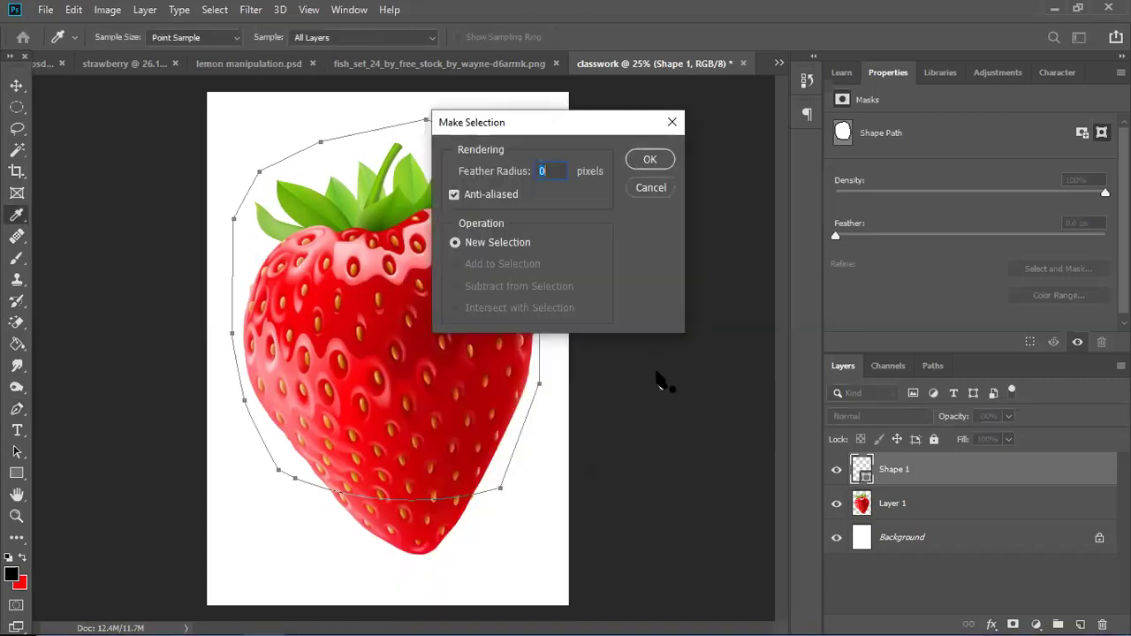
key("Return")
Cut the selected upper part of the strawberry from Layer 1 and paste it as a new layer.
left_click(911, 506)
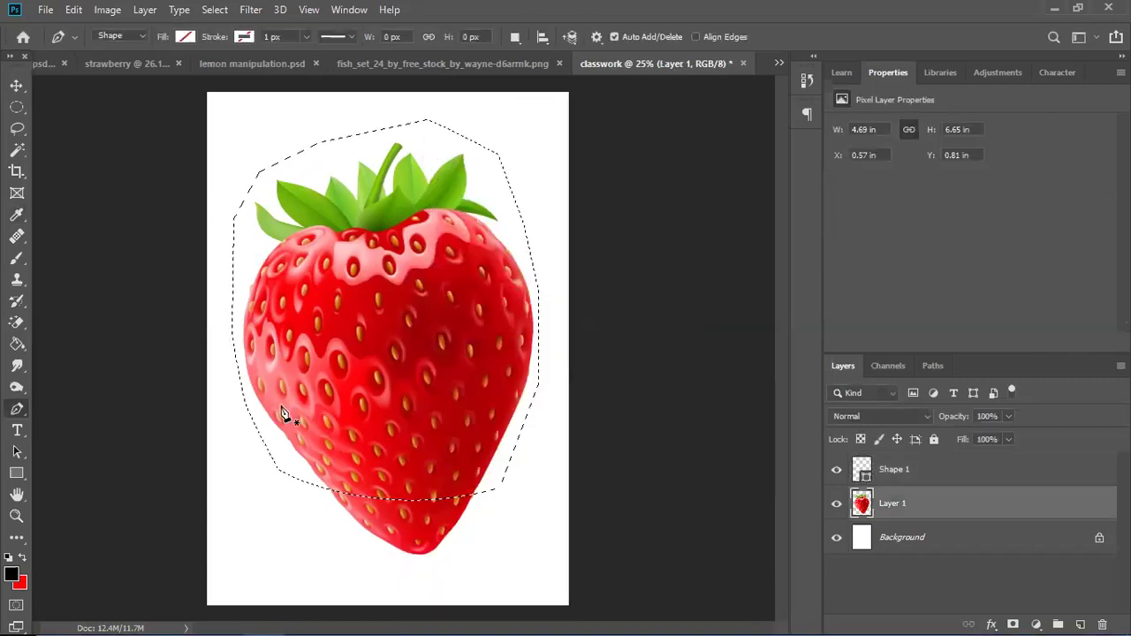
key("ctrl+x")
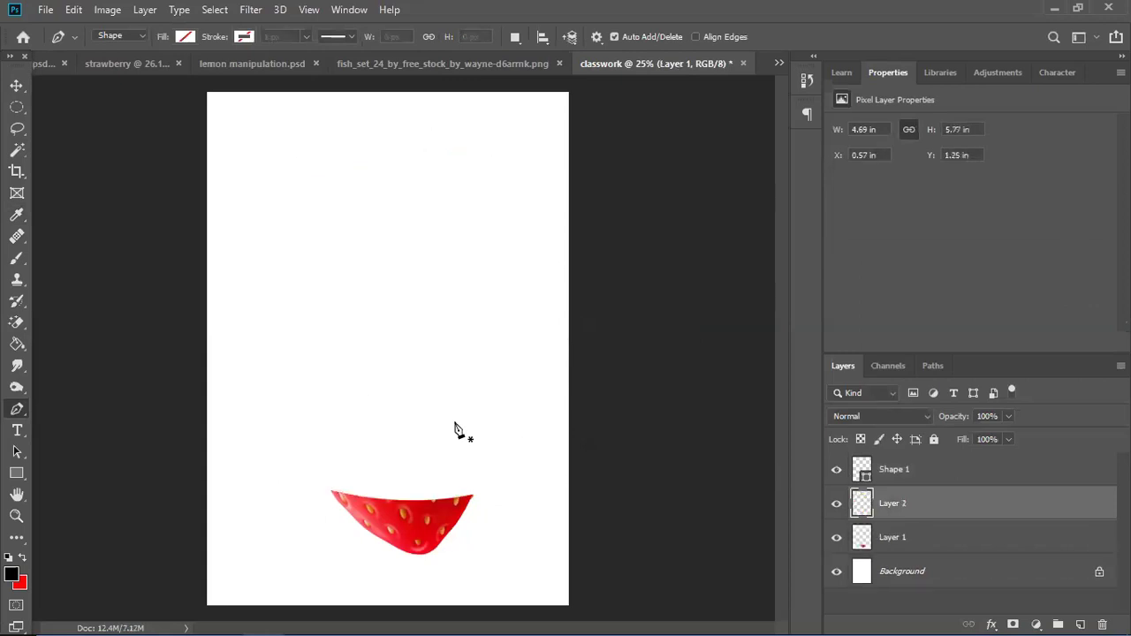
key("ctrl+v")
Try to move the newly cut upper strawberry piece upward, away from the tip.
left_click(16, 85)
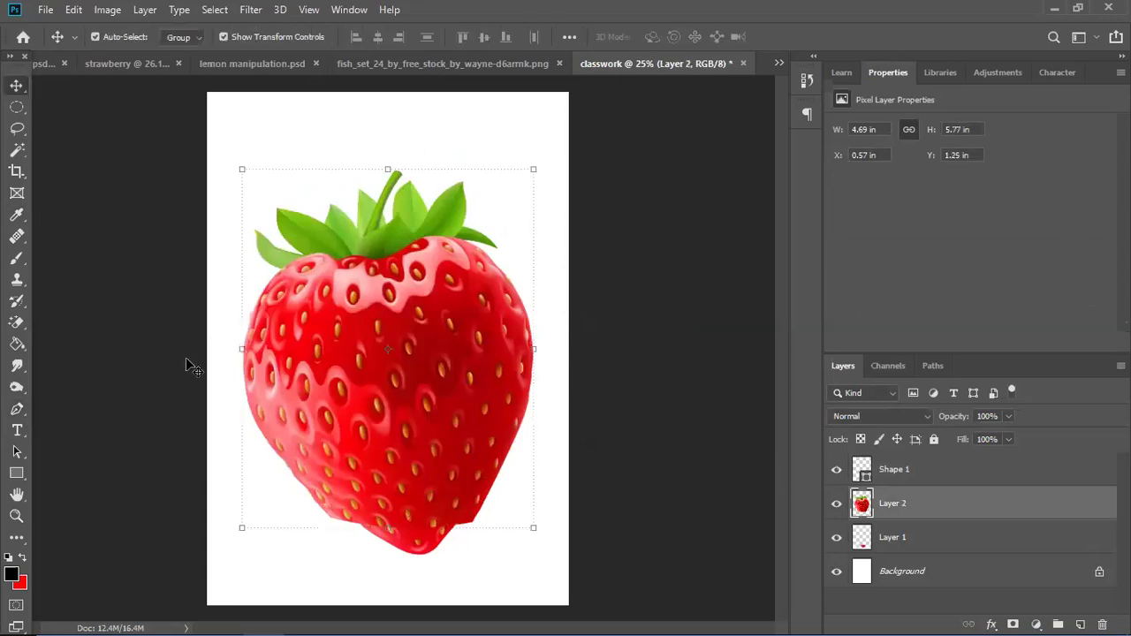
left_click_drag(377, 381, 422, 353)
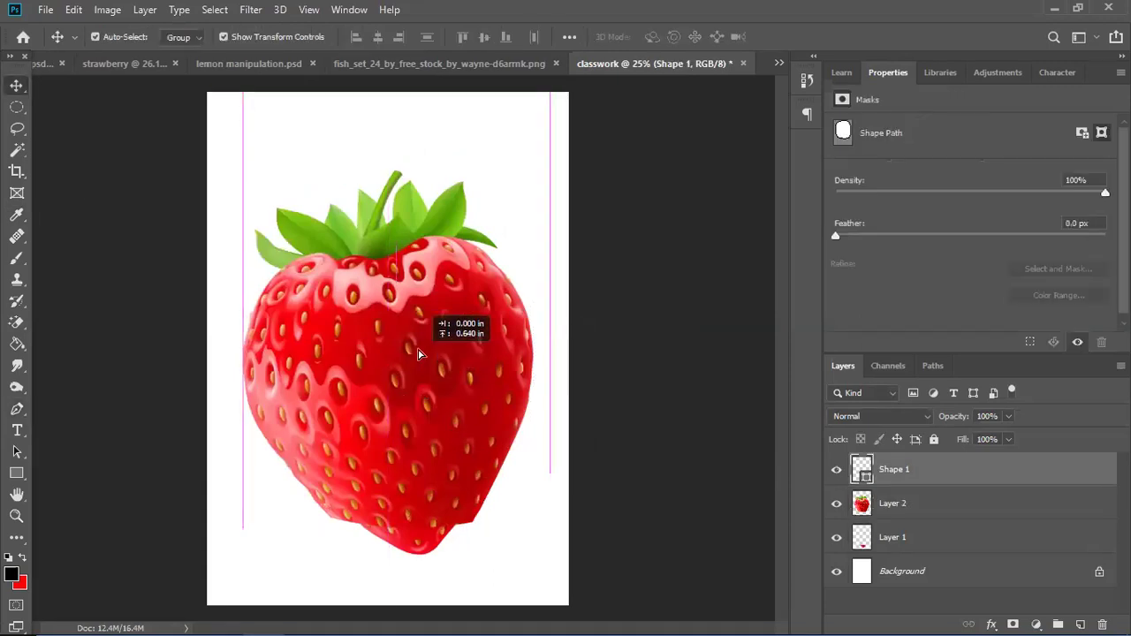
left_click(922, 503)
left_click(463, 415)
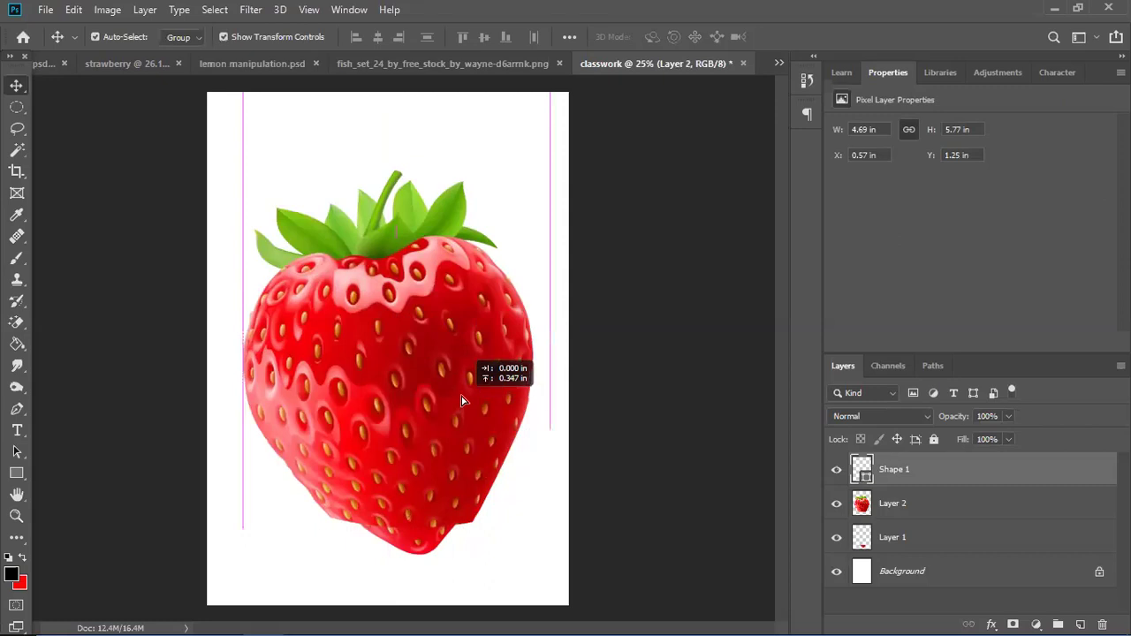
key("ctrl+t")
left_click_drag(395, 391, 395, 349)
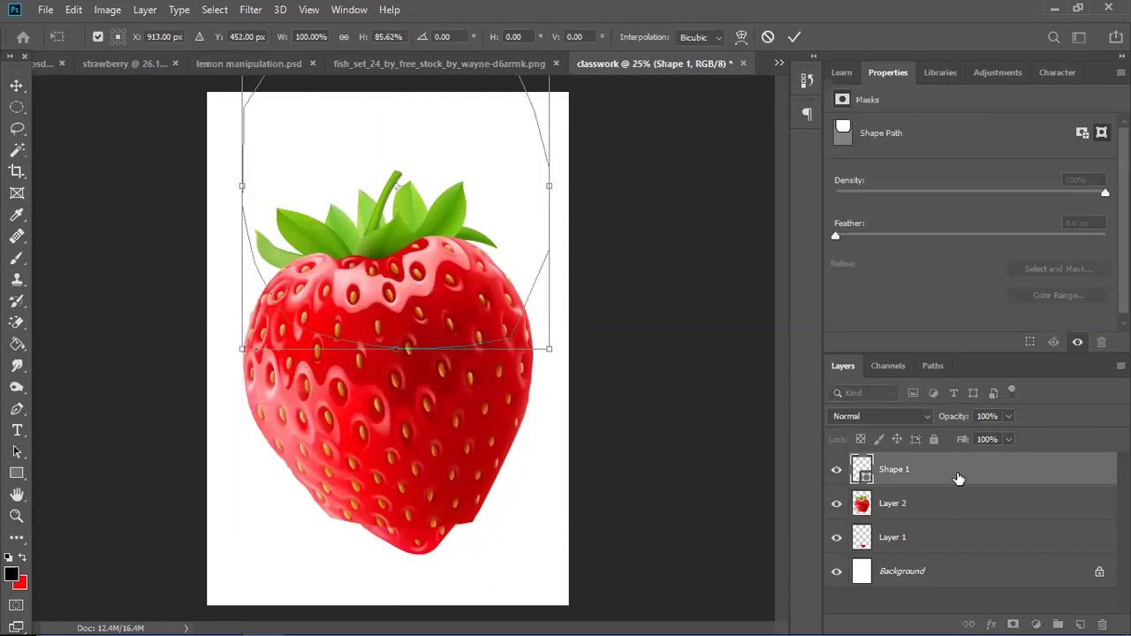
Delete the Shape 1 layer and move the upper strawberry piece on Layer 2 up and slightly left, to about X 0.34 in, Y 0.63 in.
left_click_drag(950, 466, 1103, 624)
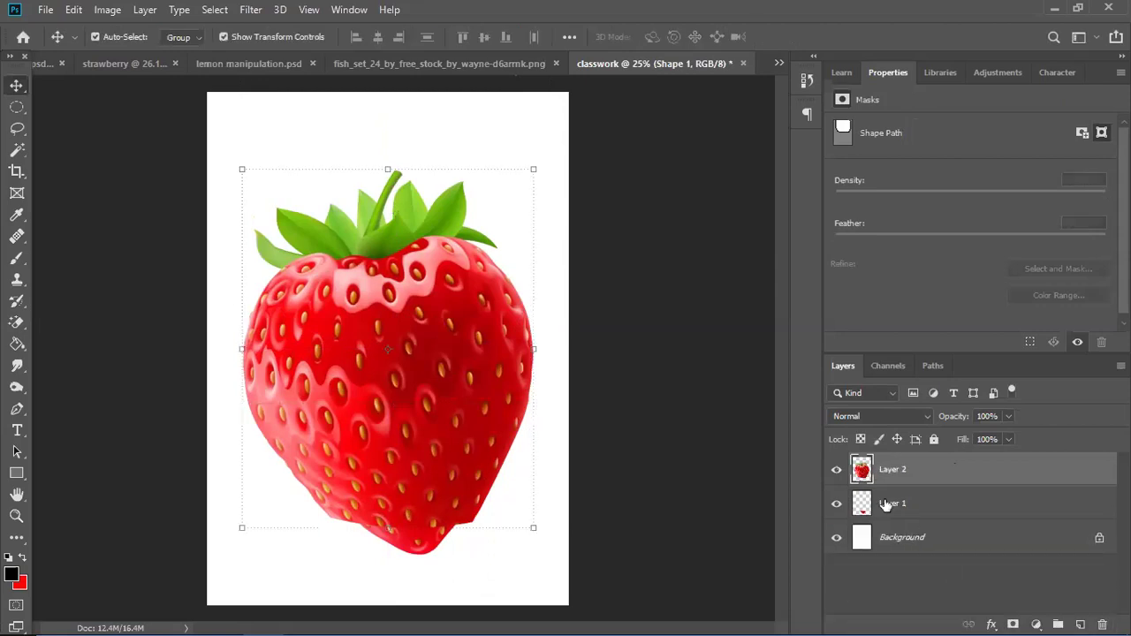
left_click_drag(374, 378, 373, 349)
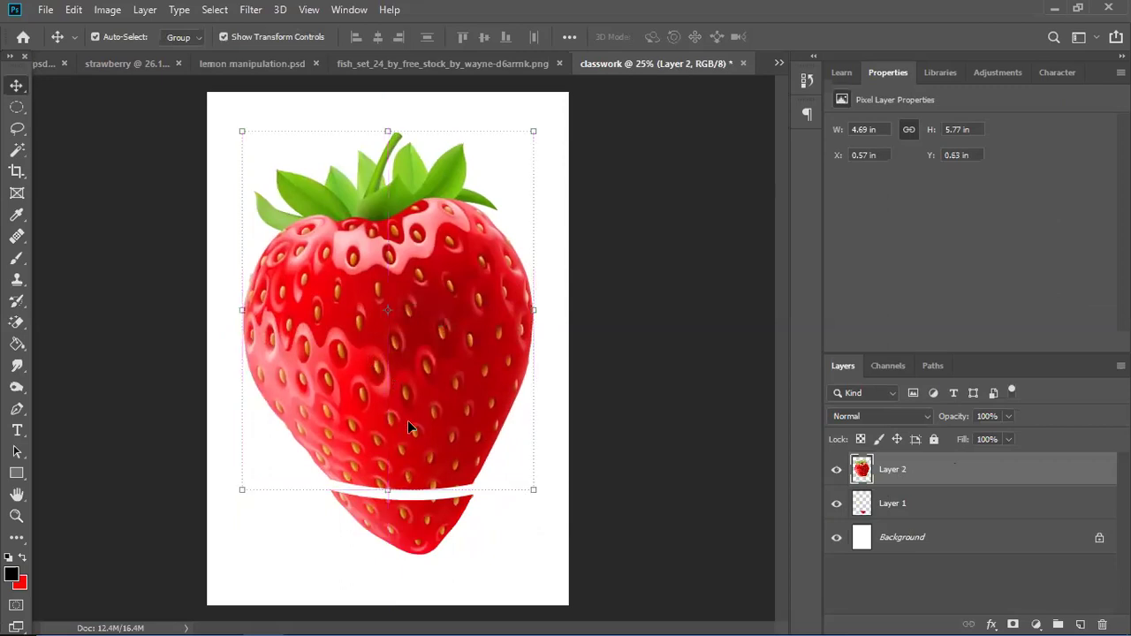
left_click_drag(447, 392, 433, 392)
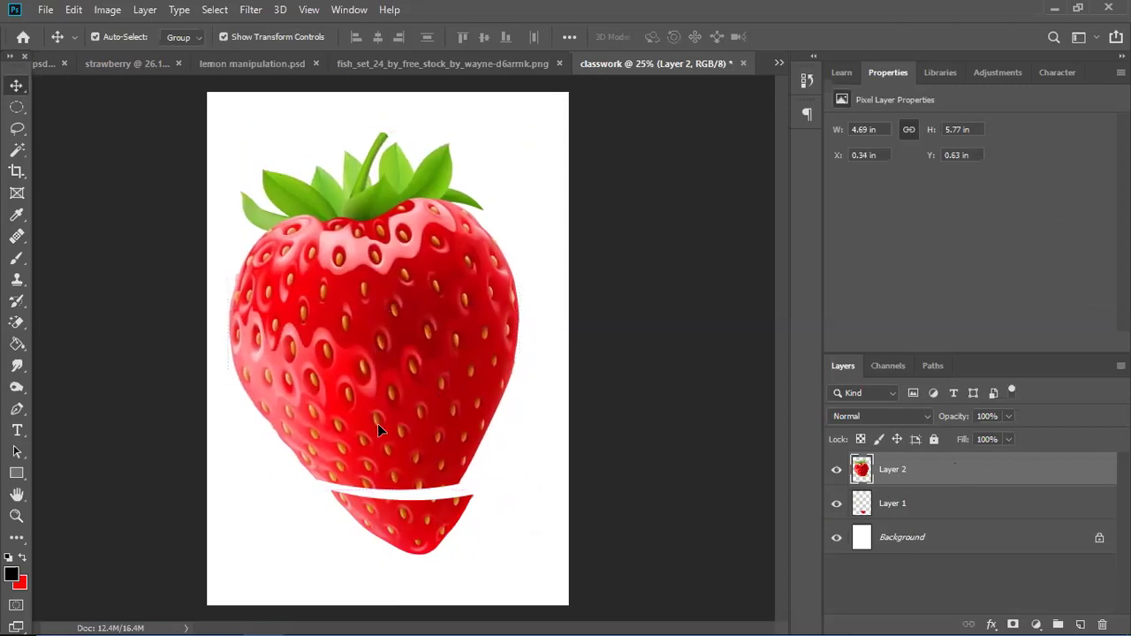
Draw a closed Pen shape around the strawberry's upper part, about 1504 × 1524 px, with a curved lower edge crossing the fruit above the first cut.
left_click(17, 410)
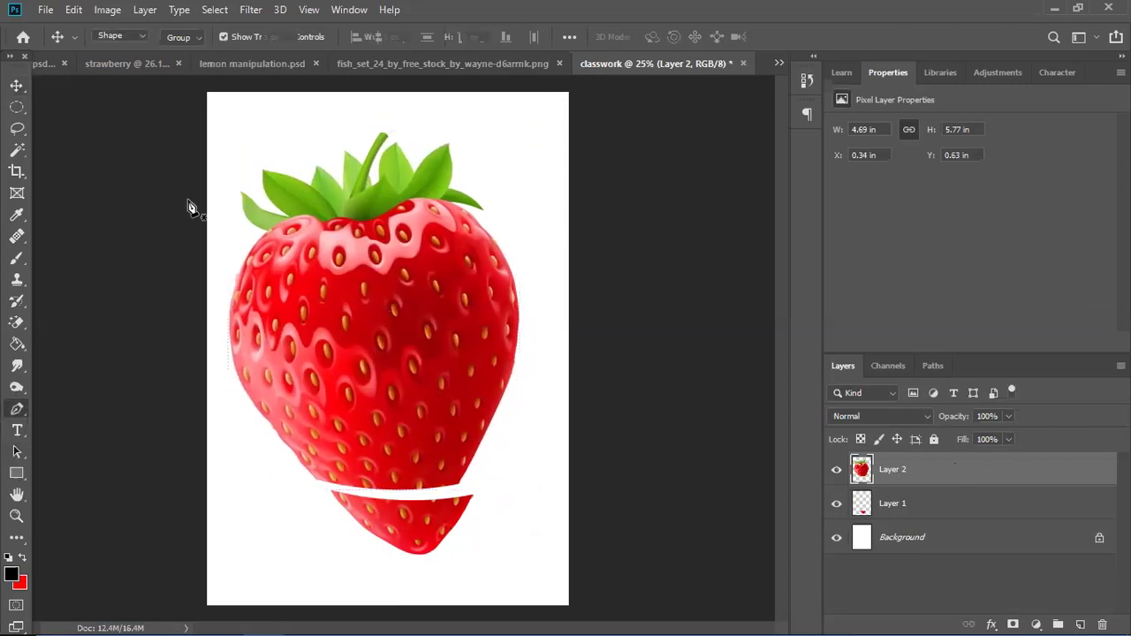
left_click(225, 377)
left_click_drag(507, 406, 660, 341)
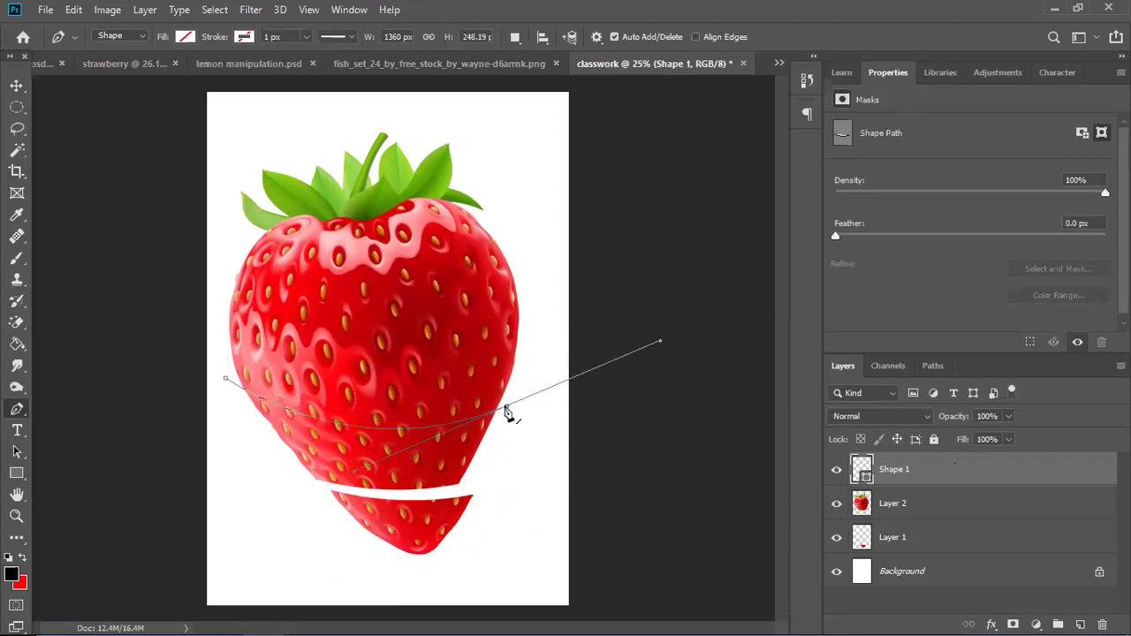
left_click(508, 412)
left_click_drag(529, 296, 510, 213)
left_click(509, 211)
left_click(494, 165)
left_click(453, 121)
left_click(367, 116)
left_click(287, 126)
left_click(242, 166)
left_click(232, 196)
left_click(225, 234)
left_click(217, 263)
left_click_drag(217, 327, 217, 334)
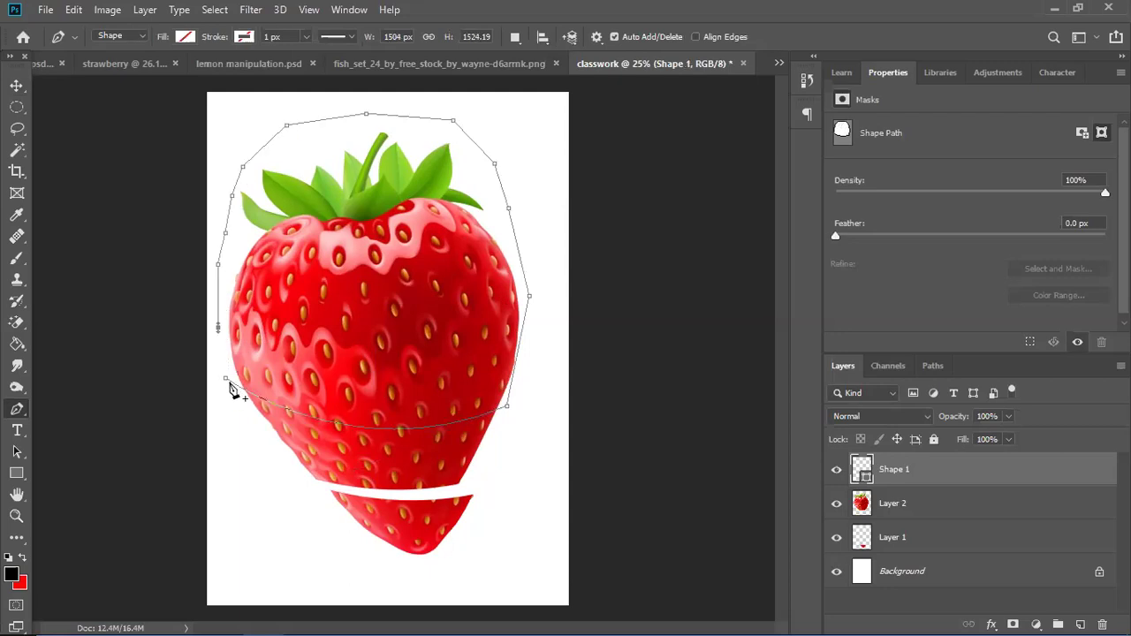
Make a selection from the closed Pen shape around the strawberry's upper part.
right_click(403, 355)
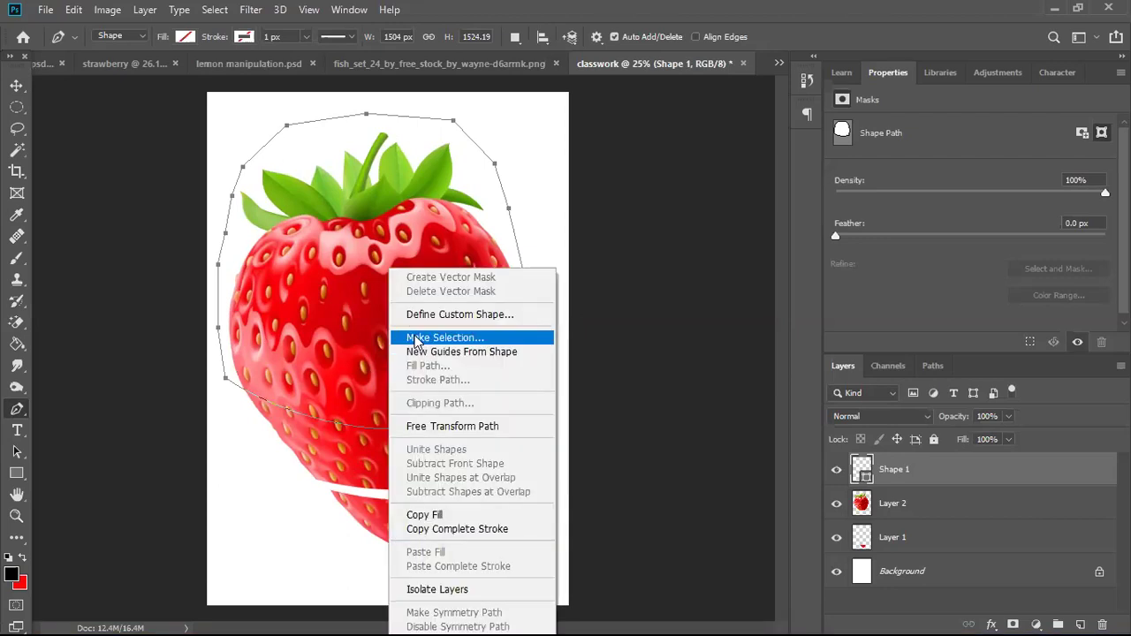
left_click(415, 341)
left_click(649, 160)
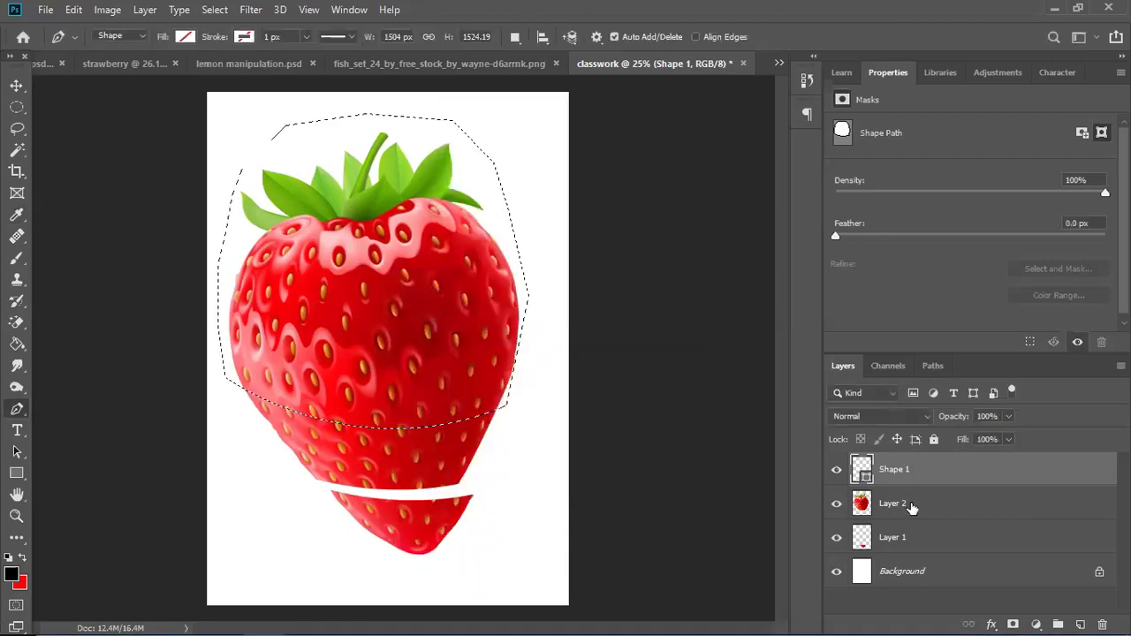
Cut the selected part of Layer 2 onto a new layer and hide the Shape 1 layer.
left_click(914, 504)
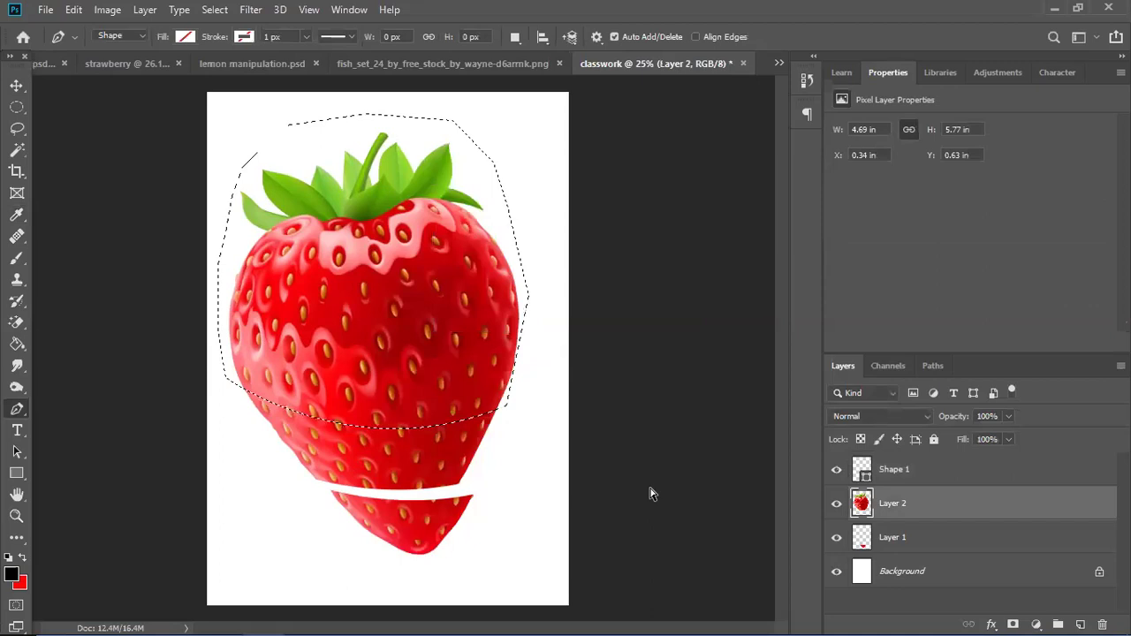
key("ctrl+x")
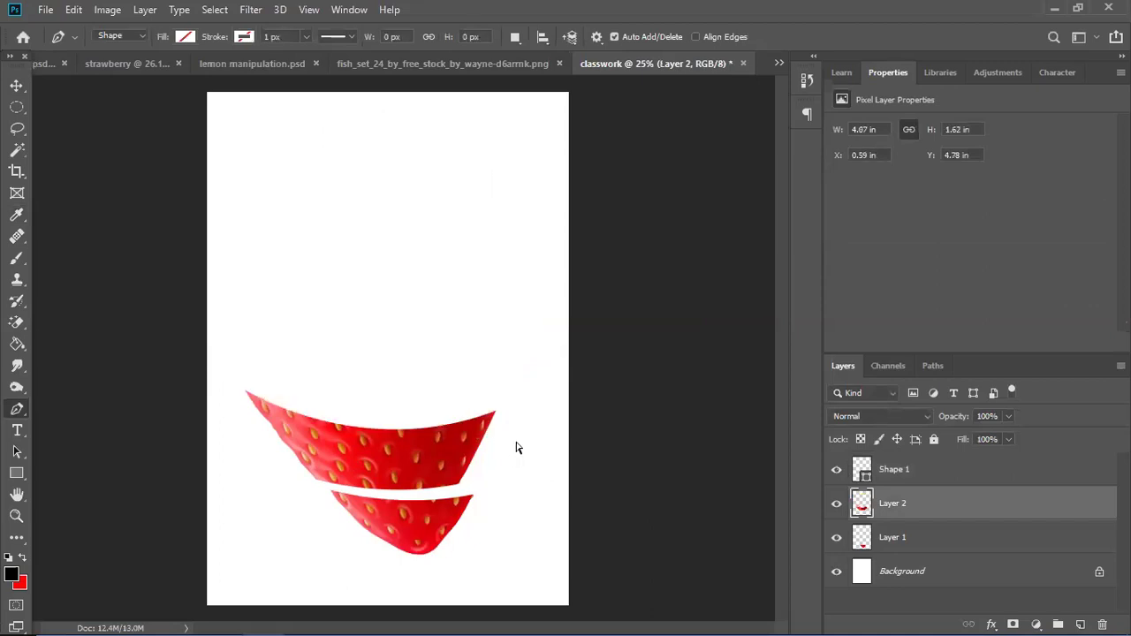
key("ctrl+v")
left_click(837, 470)
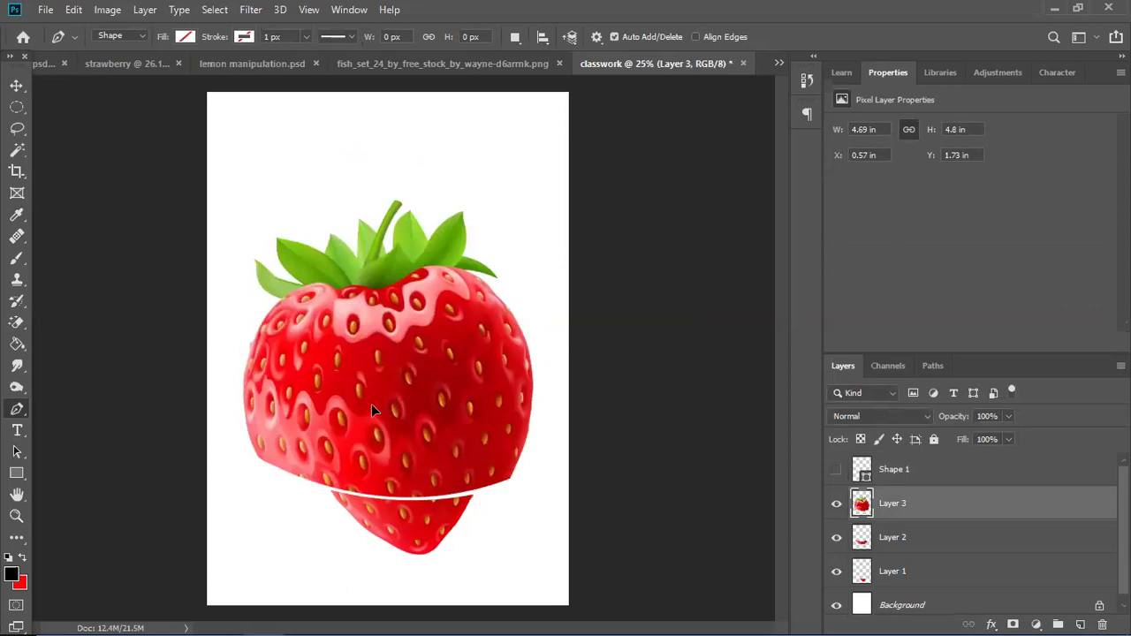
Move the leafy top piece on Layer 3 up, to about X 0.53 in, Y 0.28 in, leaving a gap above the middle slice.
key("v")
left_click_drag(393, 394, 419, 306)
key("shift+Left")
key("shift+Left")
key("shift+Left")
key("shift+Left")
key("shift+Left")
left_click_drag(549, 238, 545, 232)
left_click_drag(476, 270, 482, 272)
key("Return")
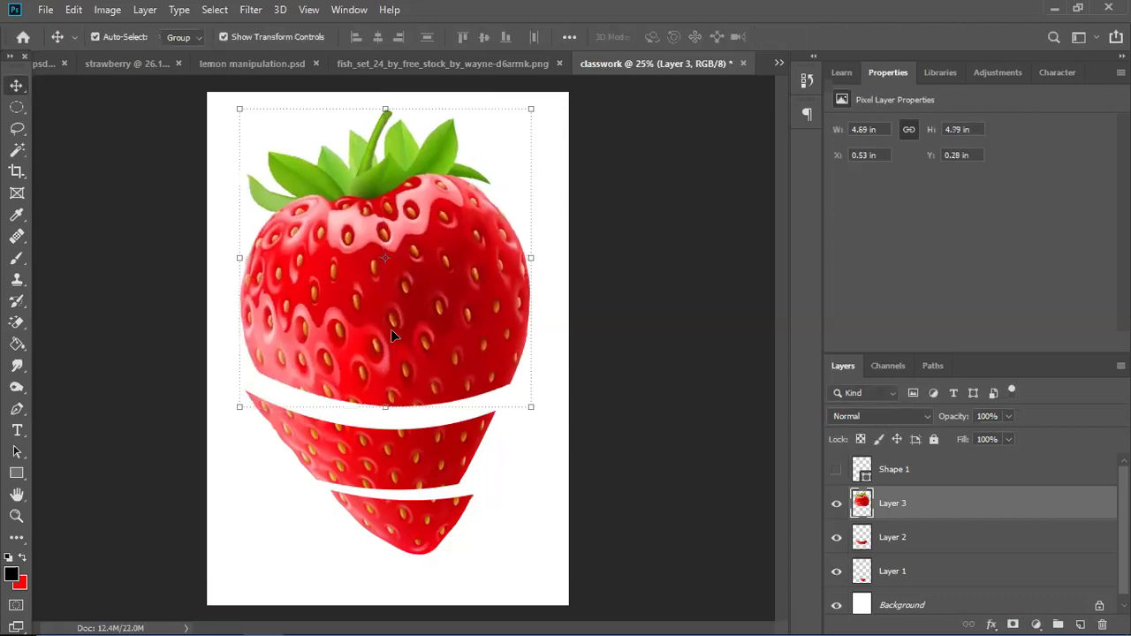
Rotate the strawberry tip on Layer 1 by about -3.08° and move it to about X 1.86 in, Y 6.27 in.
left_click(426, 540)
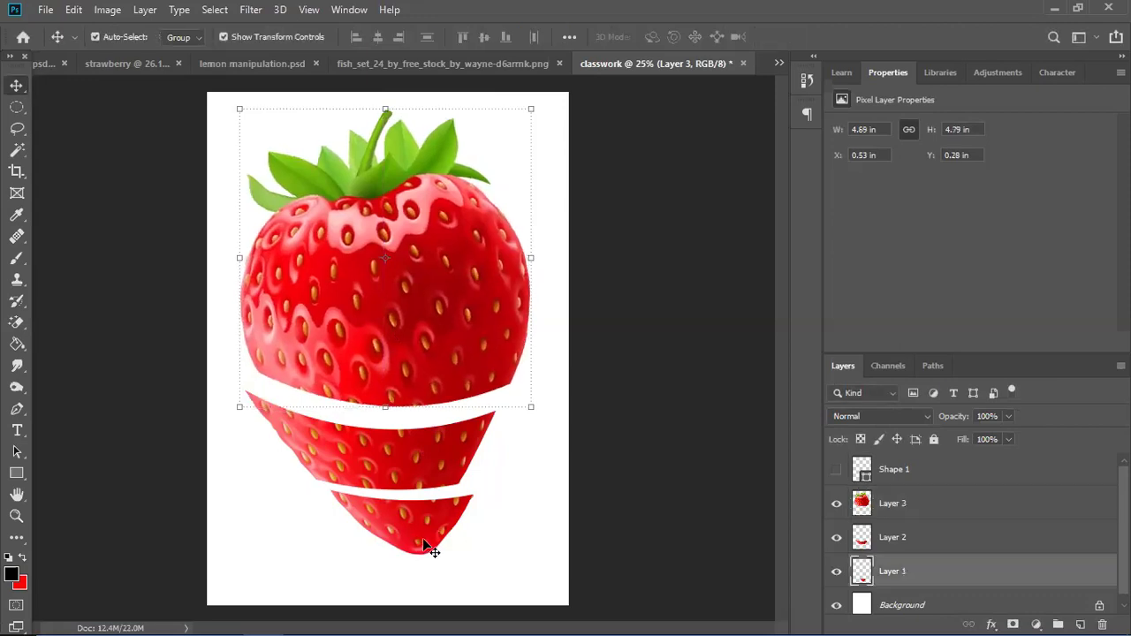
left_click_drag(424, 533, 423, 534)
left_click_drag(500, 525, 487, 505)
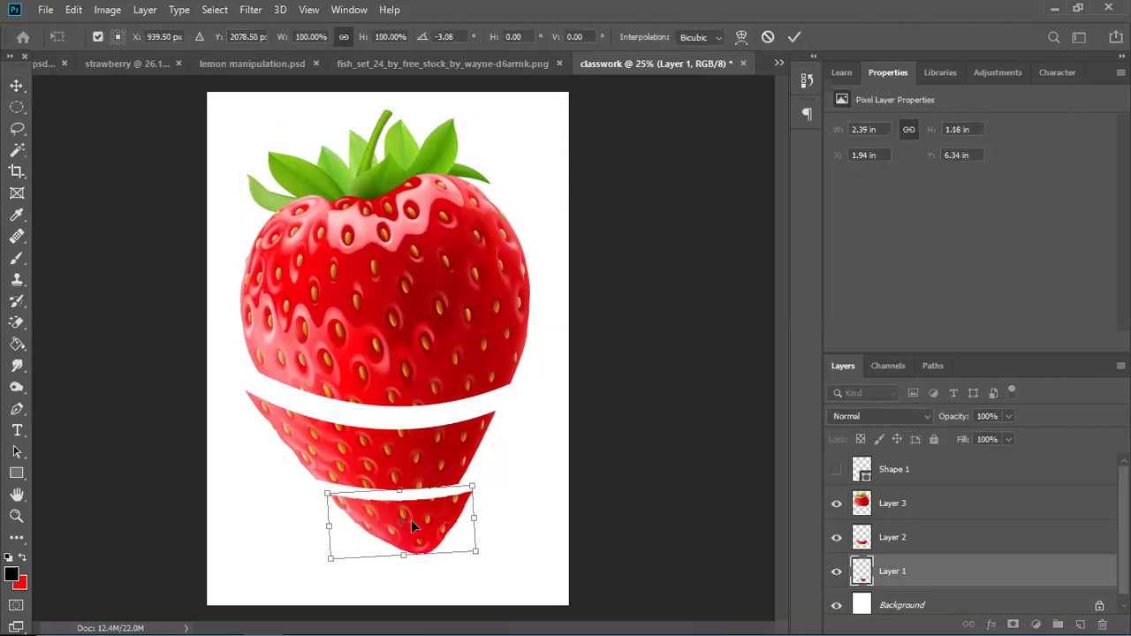
left_click_drag(420, 527, 413, 523)
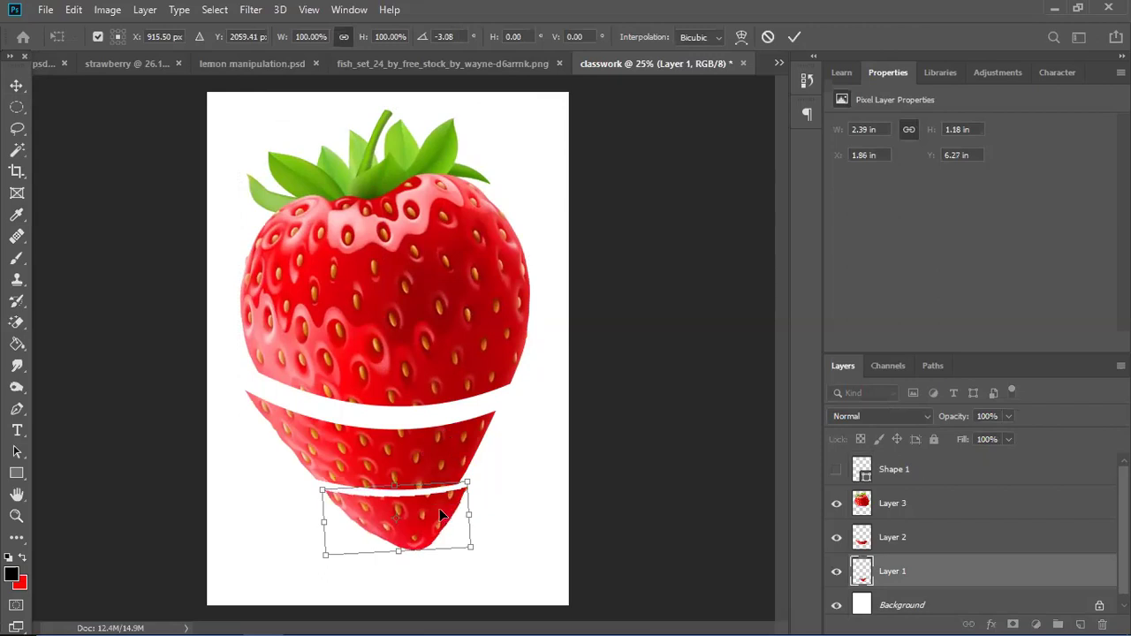
key("Return")
Rotate the middle slice on Layer 2 by about -2.42° and a further -3.41°, shifting it right between the two rotations.
left_click(422, 446)
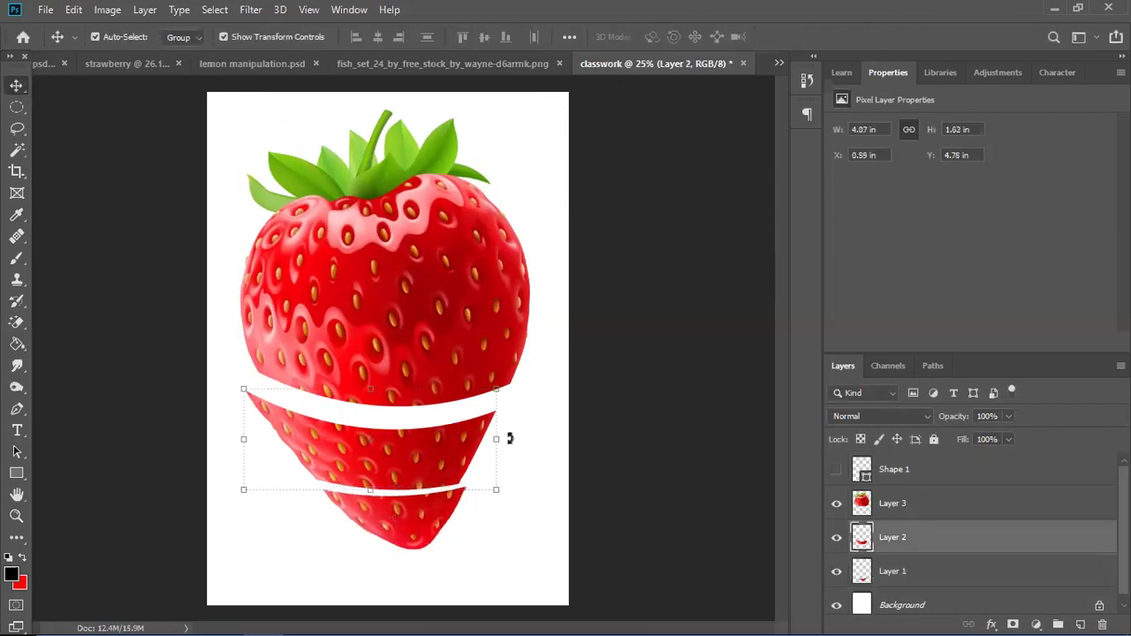
left_click_drag(510, 439, 508, 433)
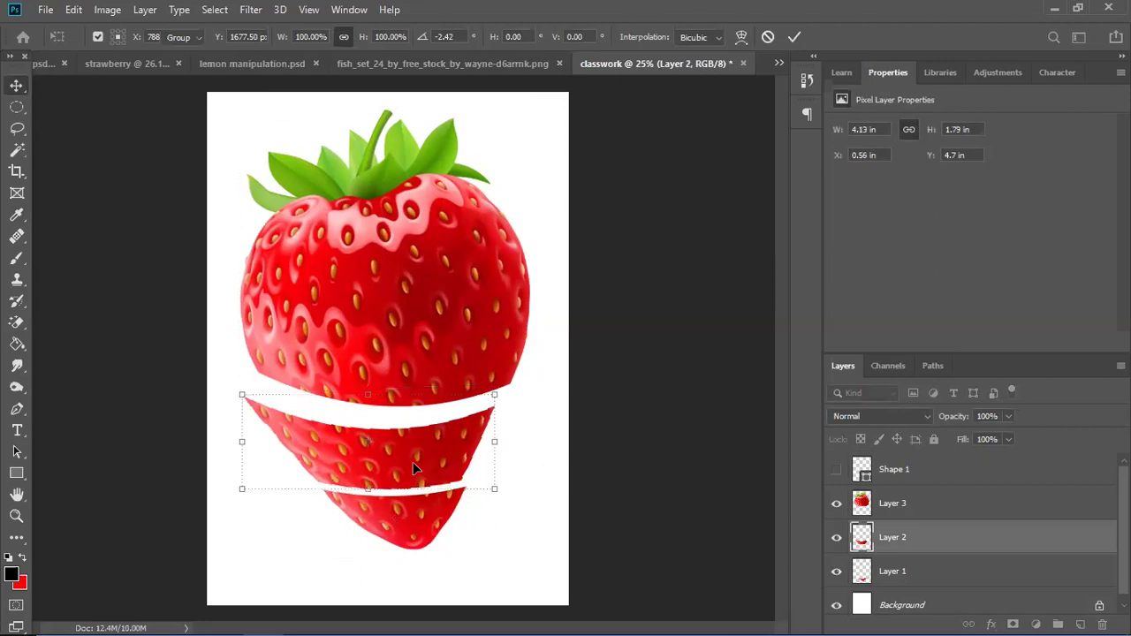
key("Return")
left_click_drag(426, 467, 439, 468)
left_click_drag(534, 449, 533, 437)
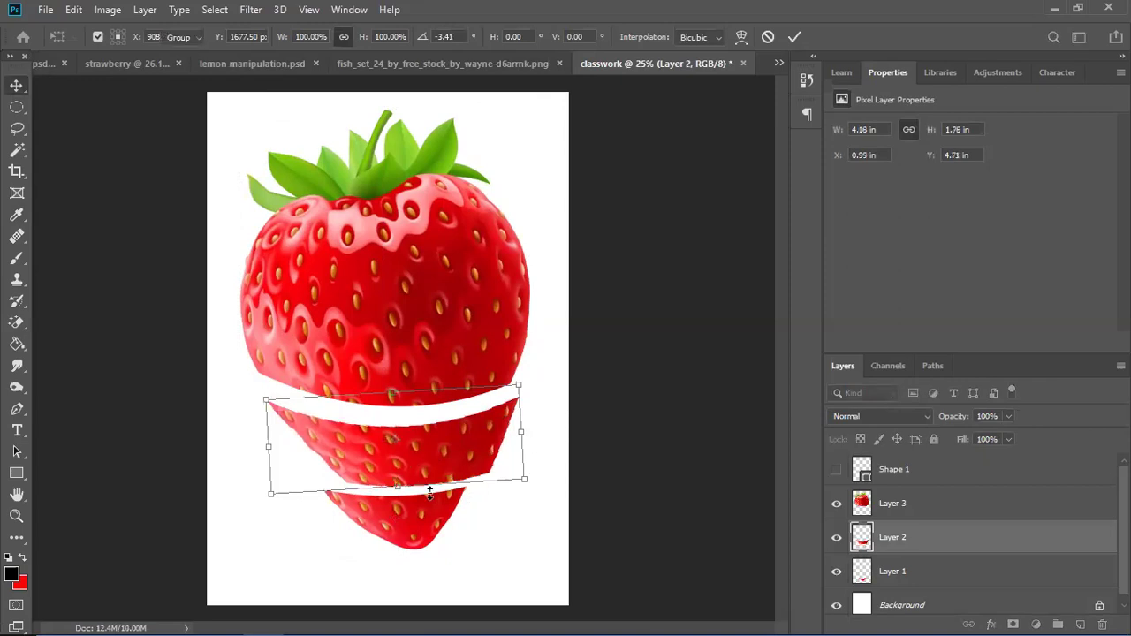
key("Return")
Shift the leafy top piece on Layer 3 slightly left and rotate it by about -2.49°.
left_click(439, 300)
left_click_drag(439, 300, 438, 301)
left_click_drag(529, 251, 526, 240)
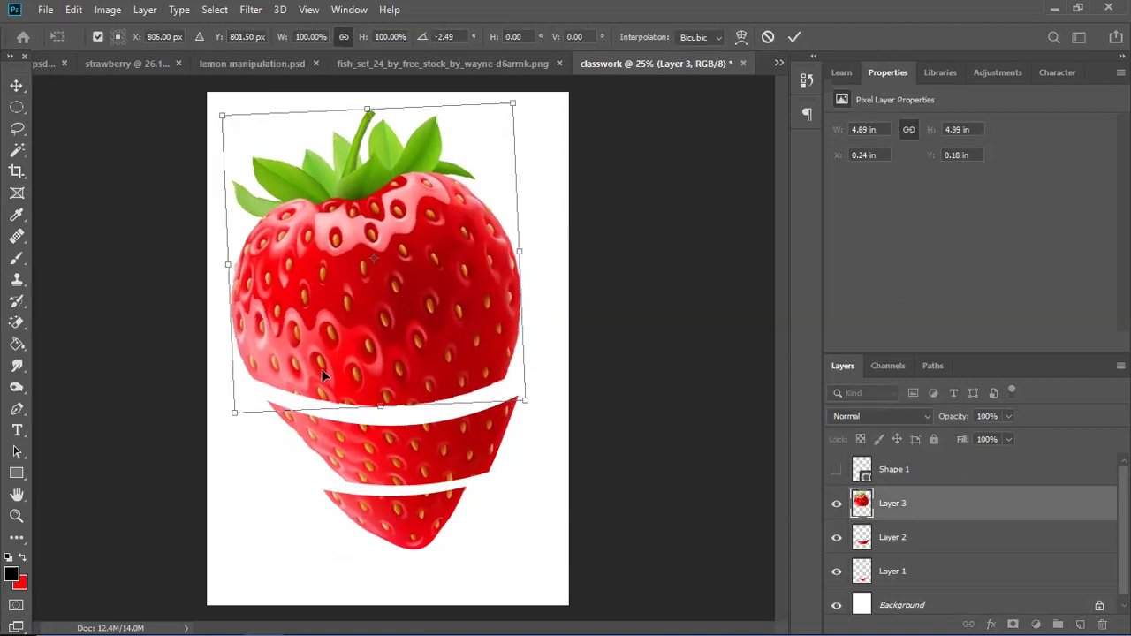
key("Return")
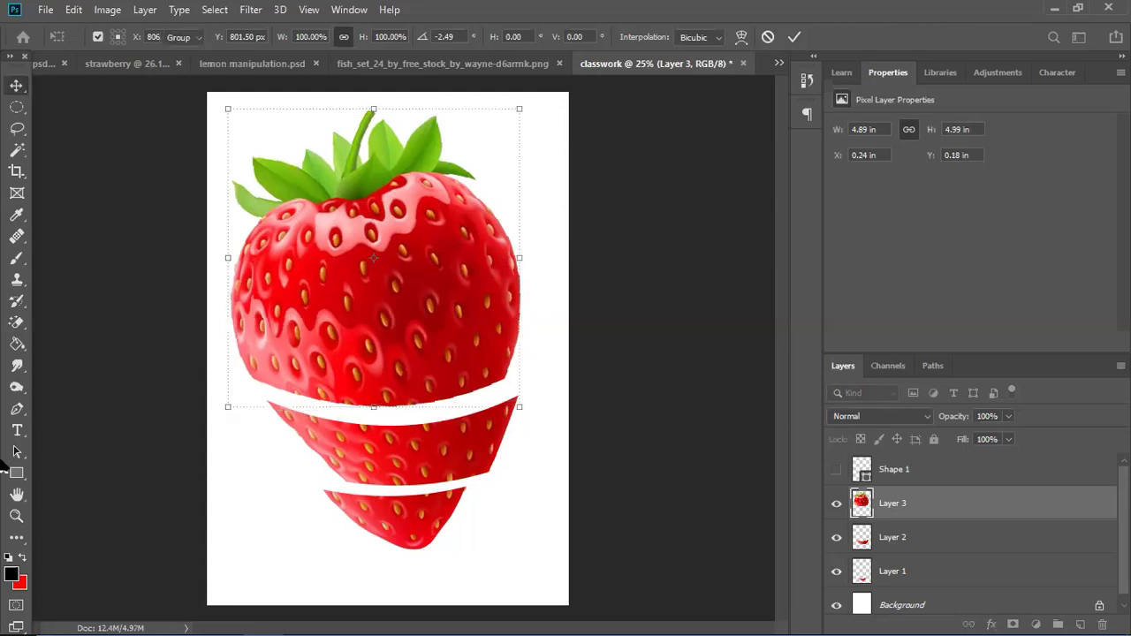
Draw a closed Pen shape around the leafy top, about 1624 × 996 px, with a straight lower edge crossing the middle of the Layer 3 piece.
key("p")
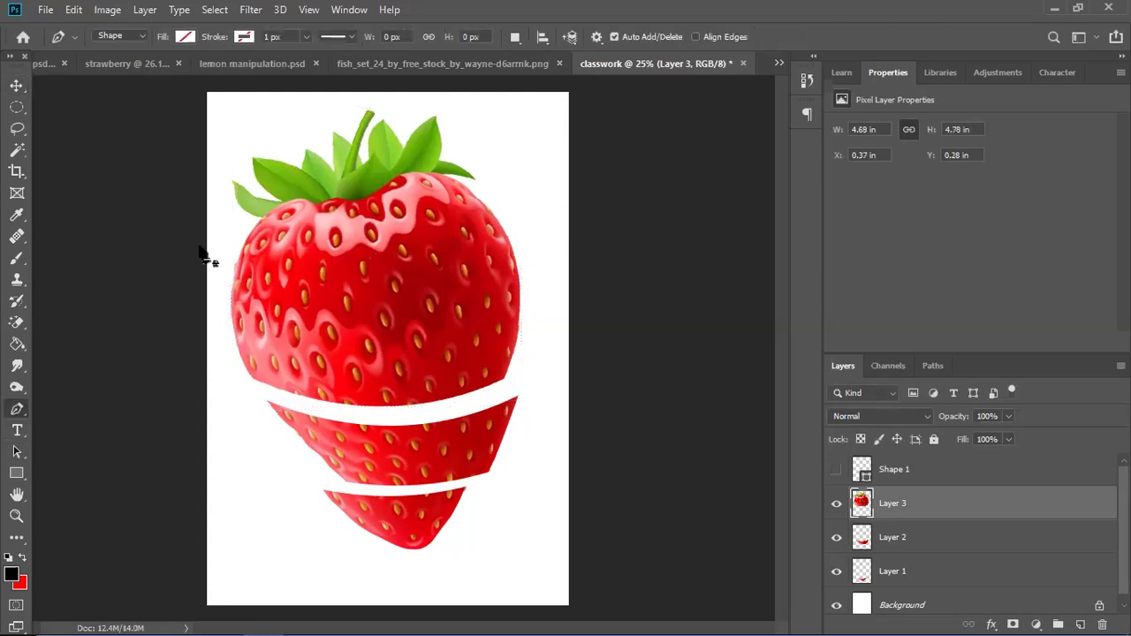
left_click(199, 246)
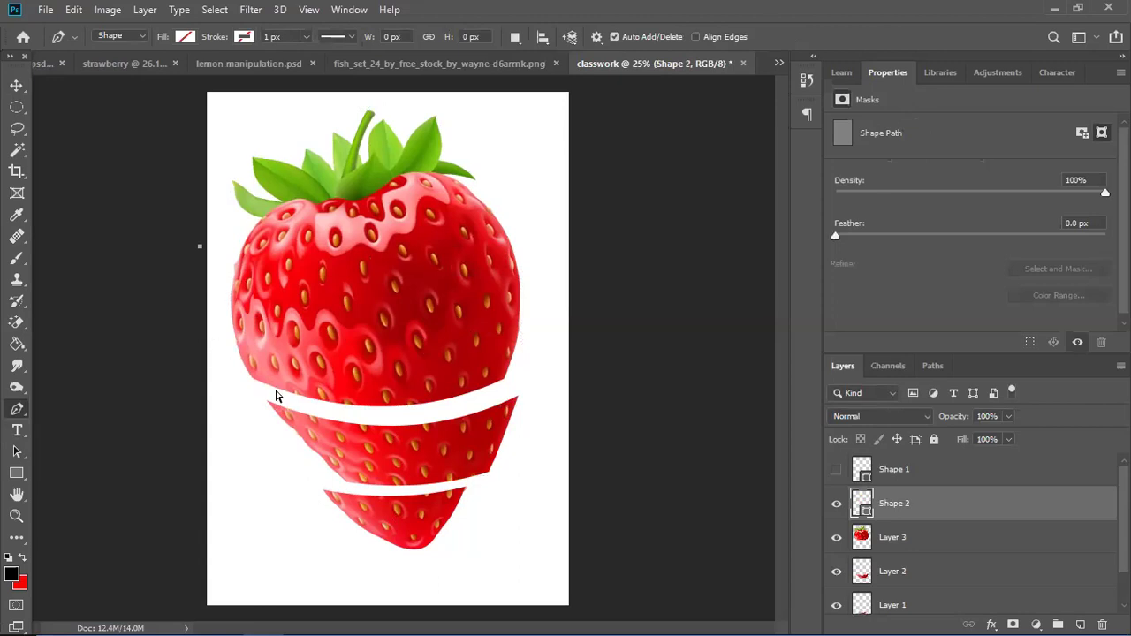
key("ctrl+z")
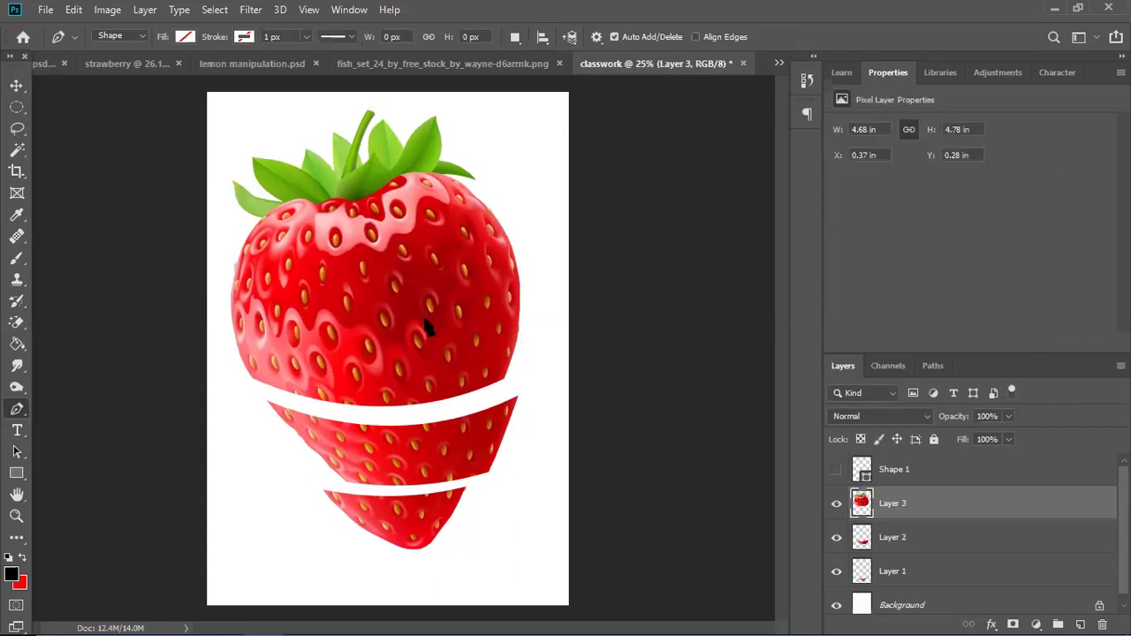
key("ctrl+shift+z")
left_click(534, 290)
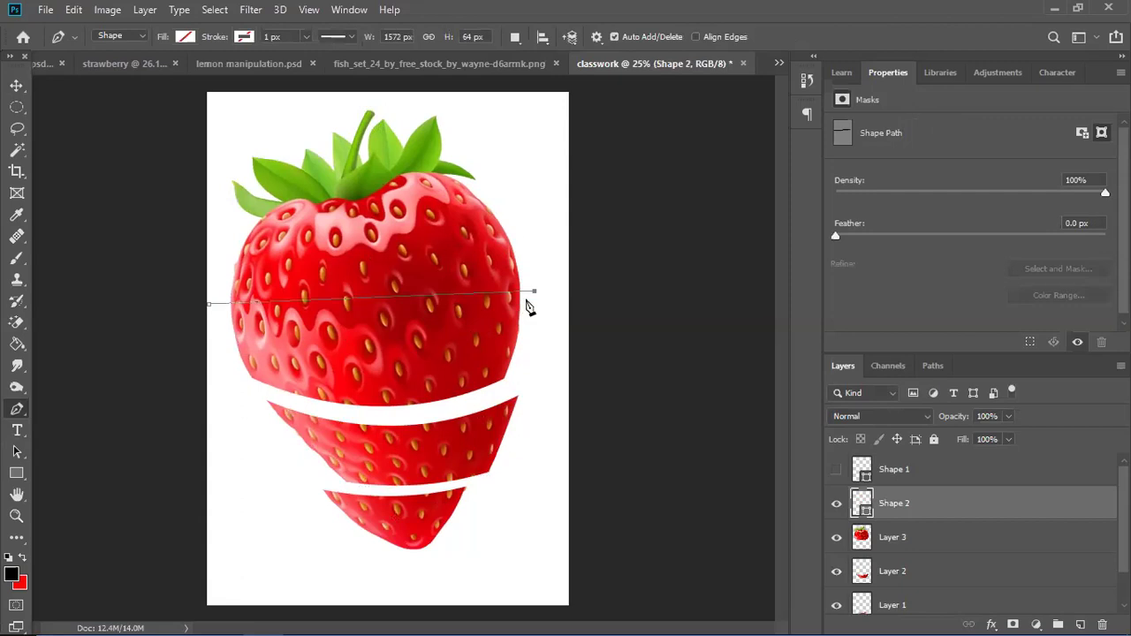
left_click(515, 170)
left_click(456, 119)
left_click(423, 105)
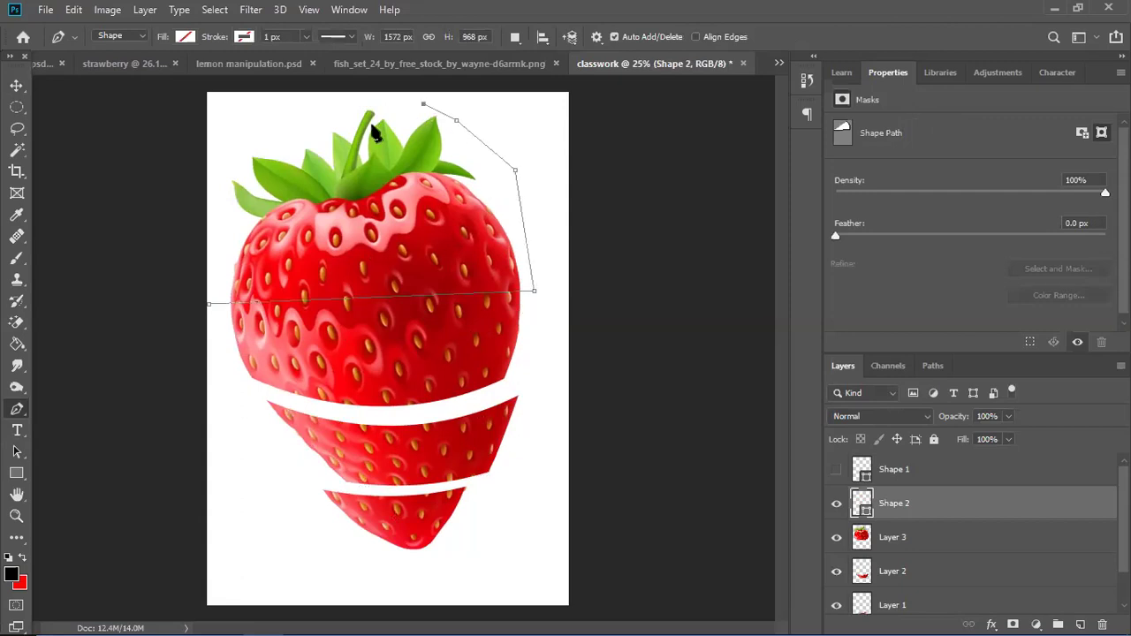
left_click(340, 98)
left_click(262, 124)
left_click(220, 164)
left_click(198, 231)
left_click(208, 304)
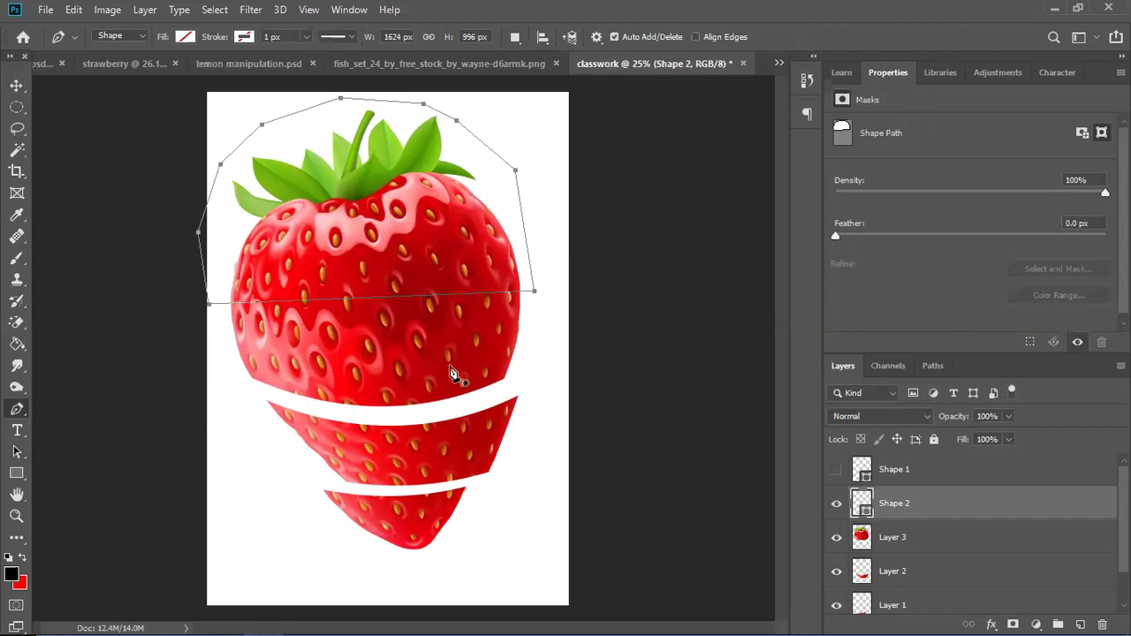
Make a new anti-aliased selection from the straight-edged shape with a feather radius of 0 pixels.
right_click(349, 166)
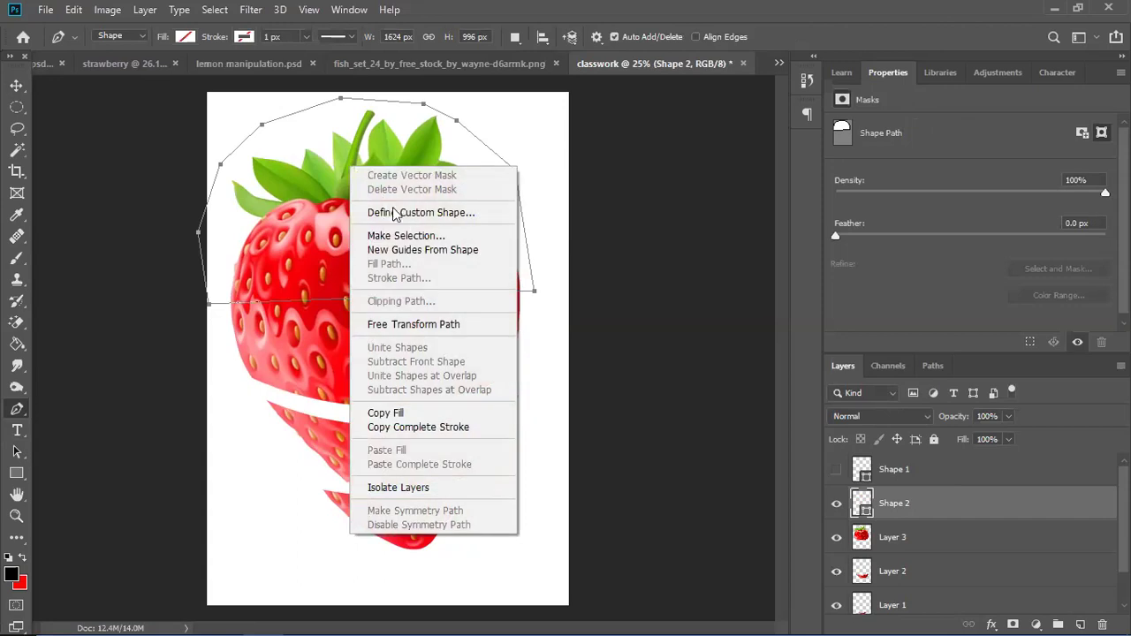
left_click(404, 236)
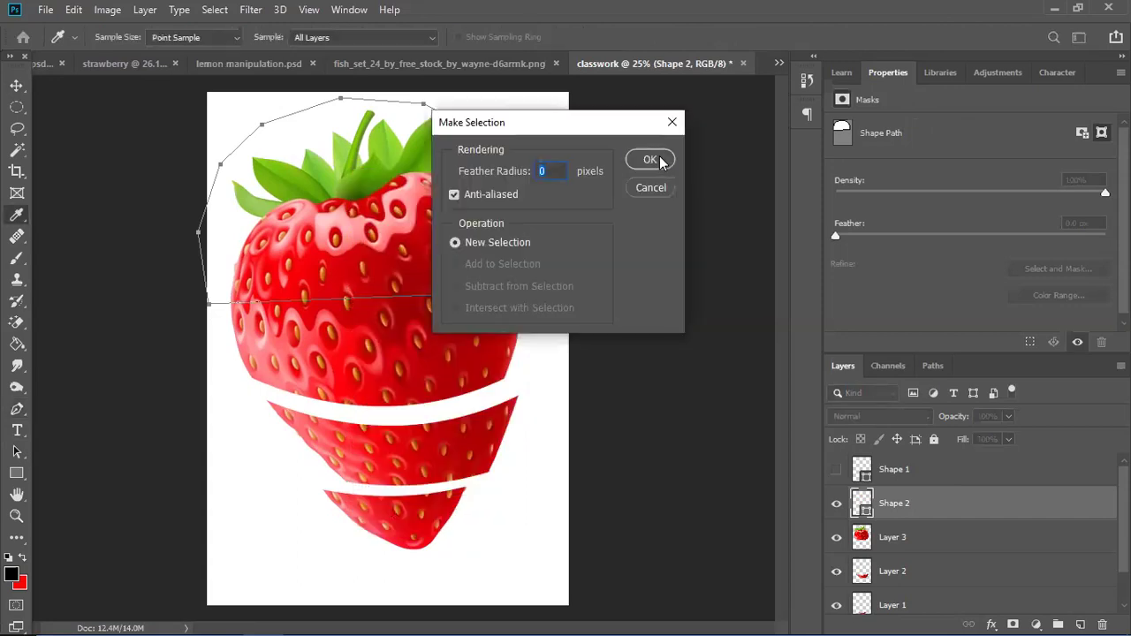
left_click(660, 162)
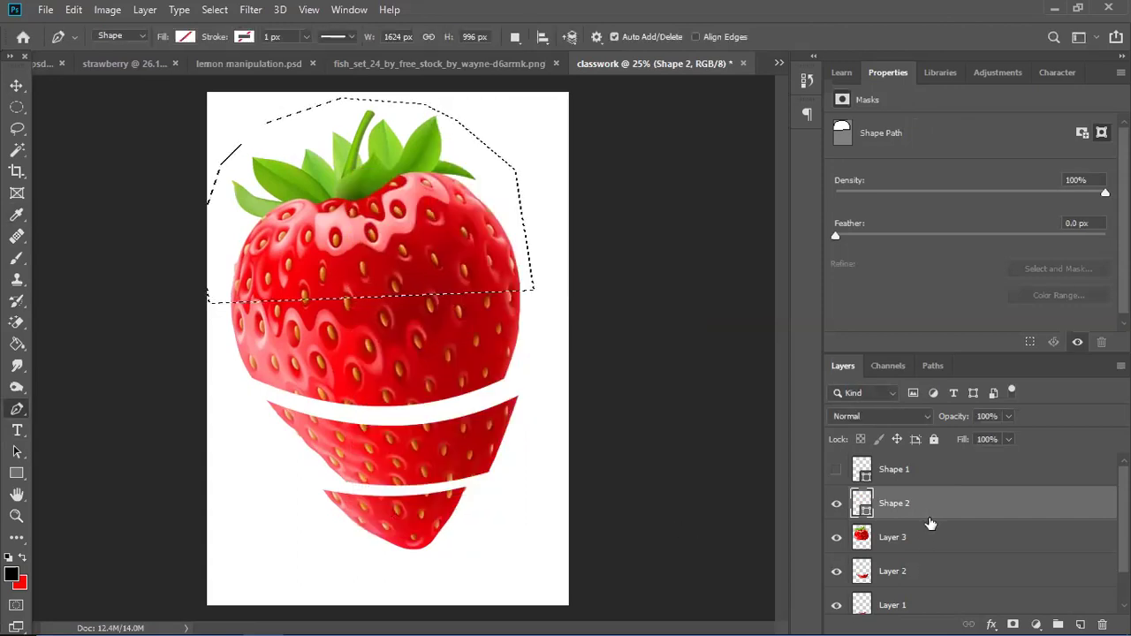
Remove the selected leafy top part from Layer 3 and leave nothing selected.
left_click(927, 535)
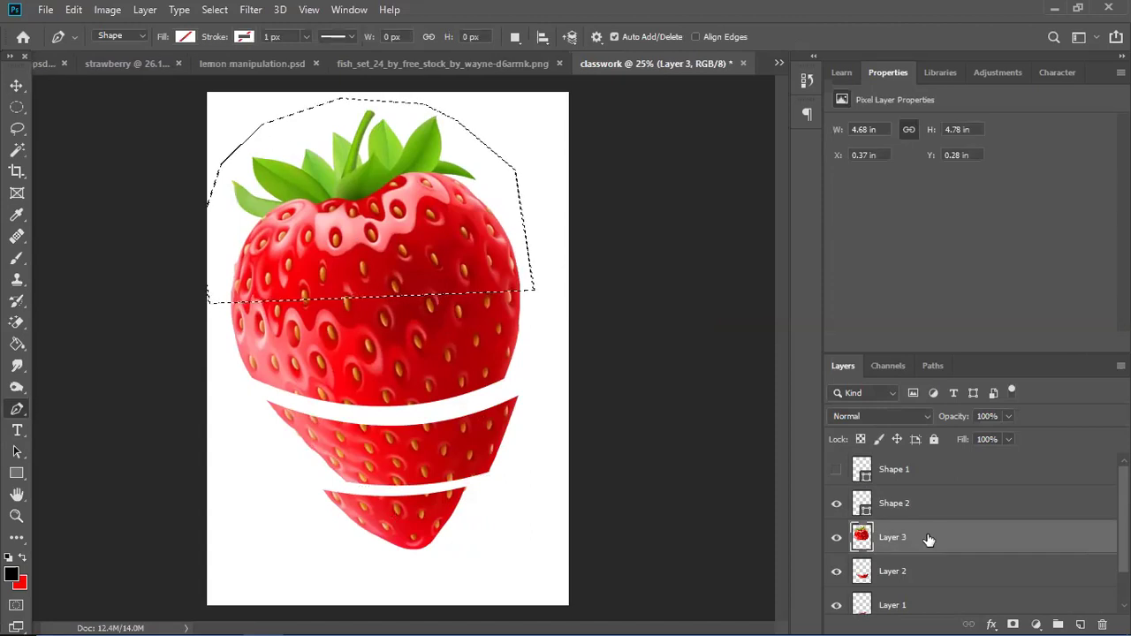
key("Delete")
key("ctrl+d")
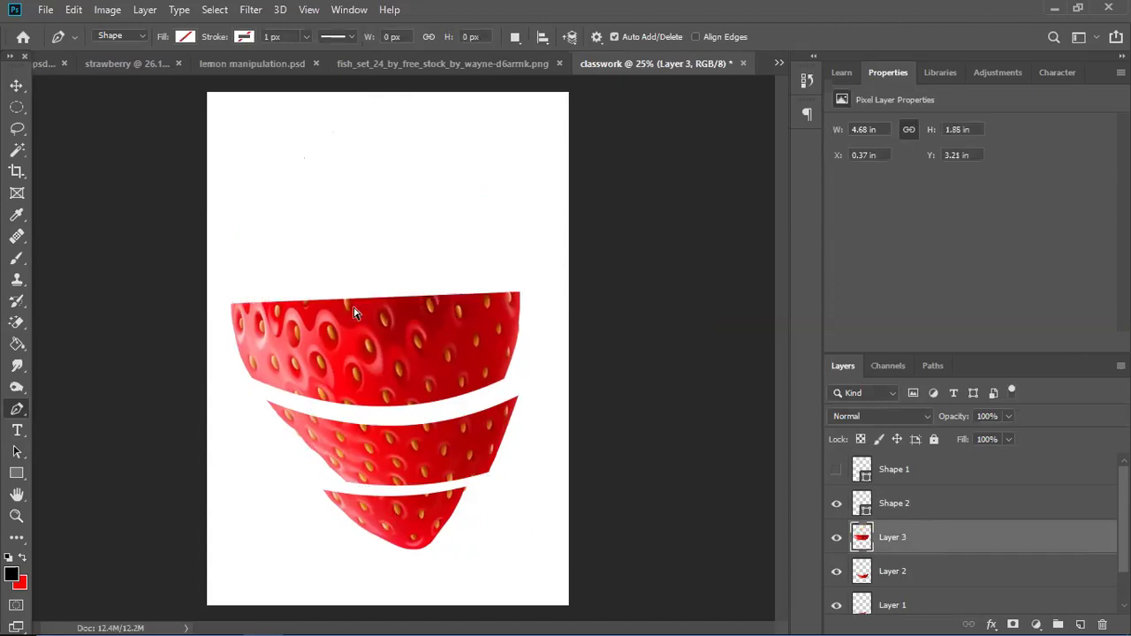
Paste the cut leafy top as its own layer above Layer 3 and delete both Shape 1 and Shape 2.
key("ctrl+v")
left_click(934, 503)
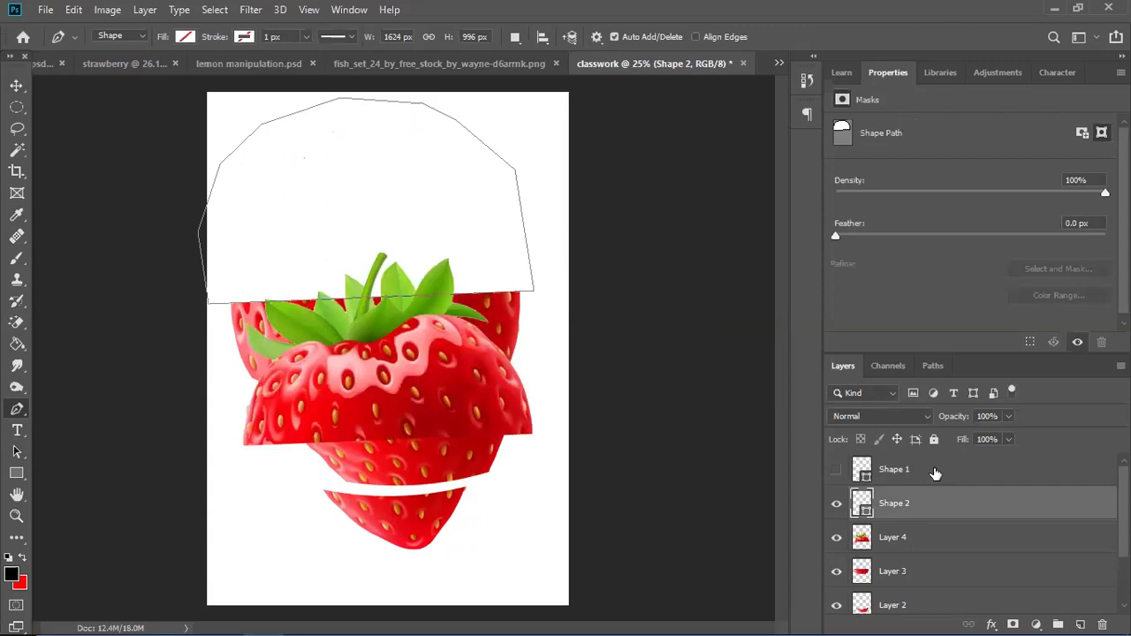
left_click(937, 474, "shift")
left_click_drag(981, 506, 1103, 619)
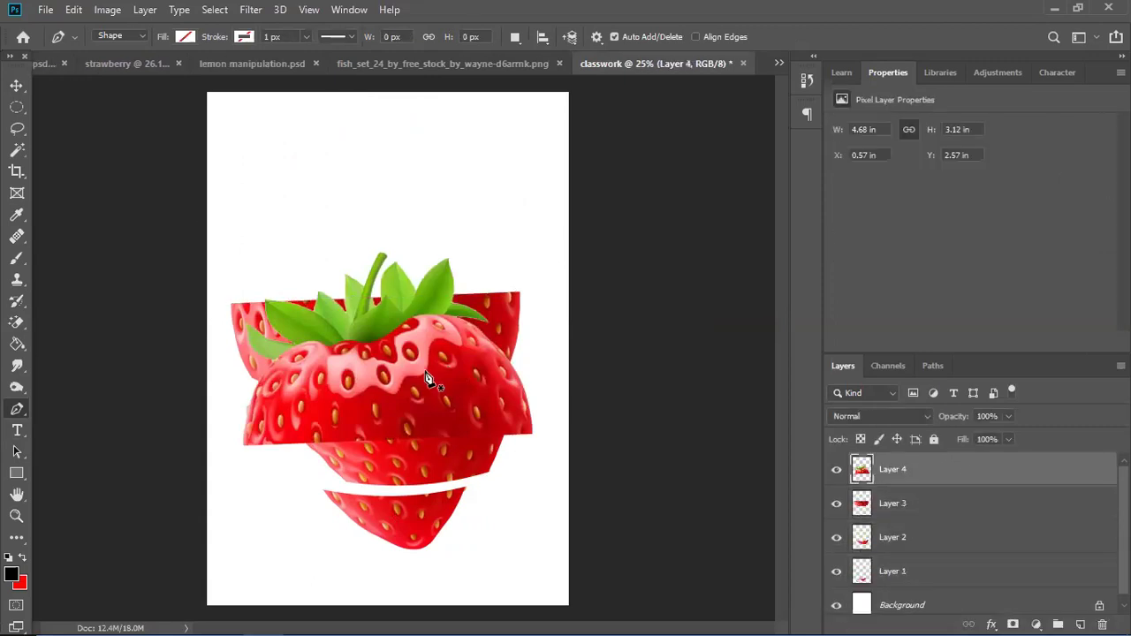
Move the leafy top above the Layer 3 slice, scale it to about 93.73% and rotate it by about -3.97°.
key("v")
left_click_drag(421, 362, 412, 231)
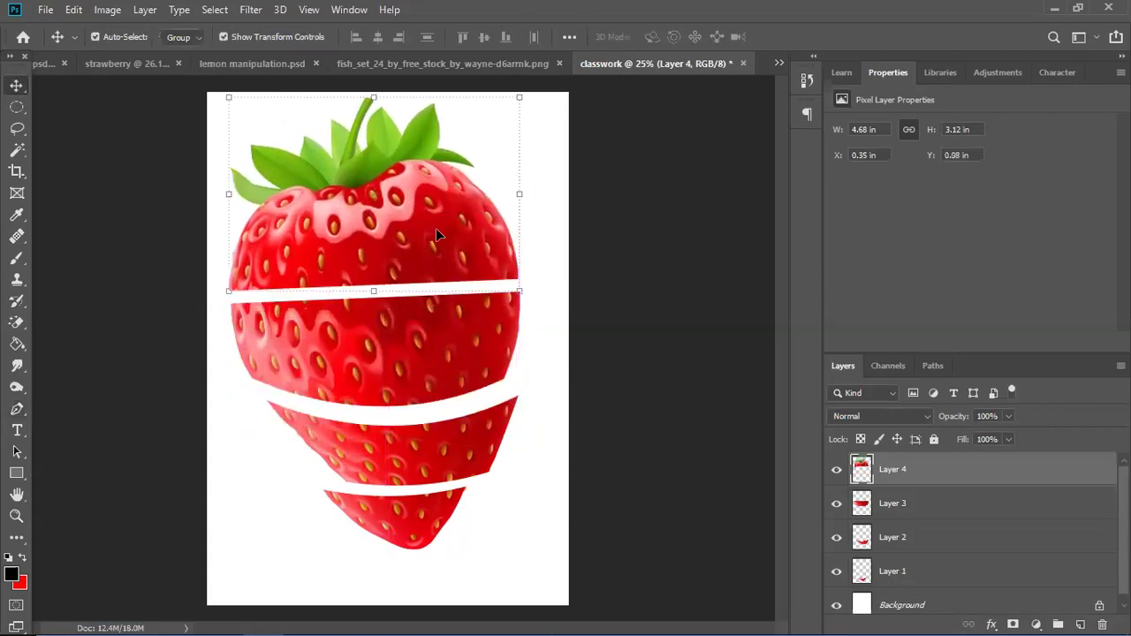
left_click_drag(522, 95, 511, 104)
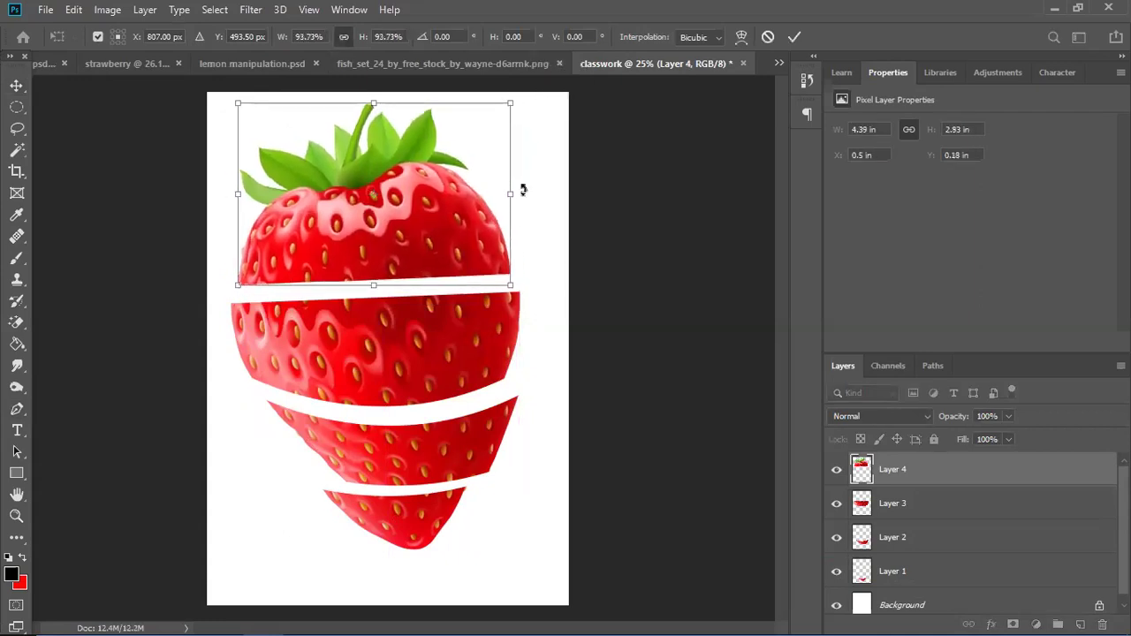
left_click_drag(529, 185, 530, 162)
left_click_drag(426, 240, 427, 230)
left_click_drag(424, 276, 424, 276)
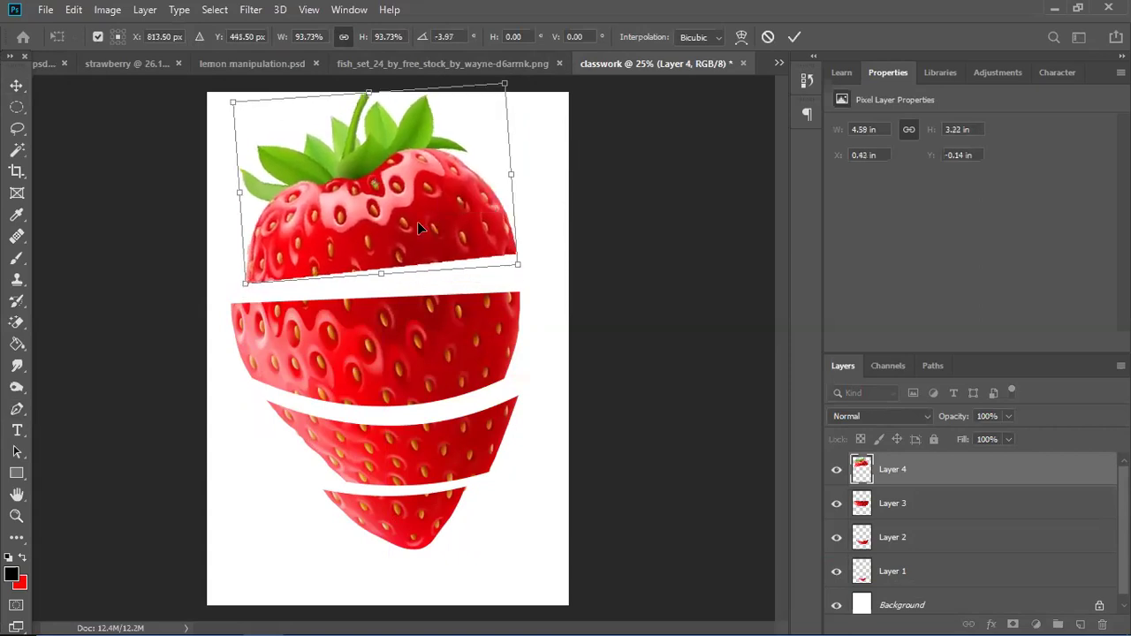
key("Return")
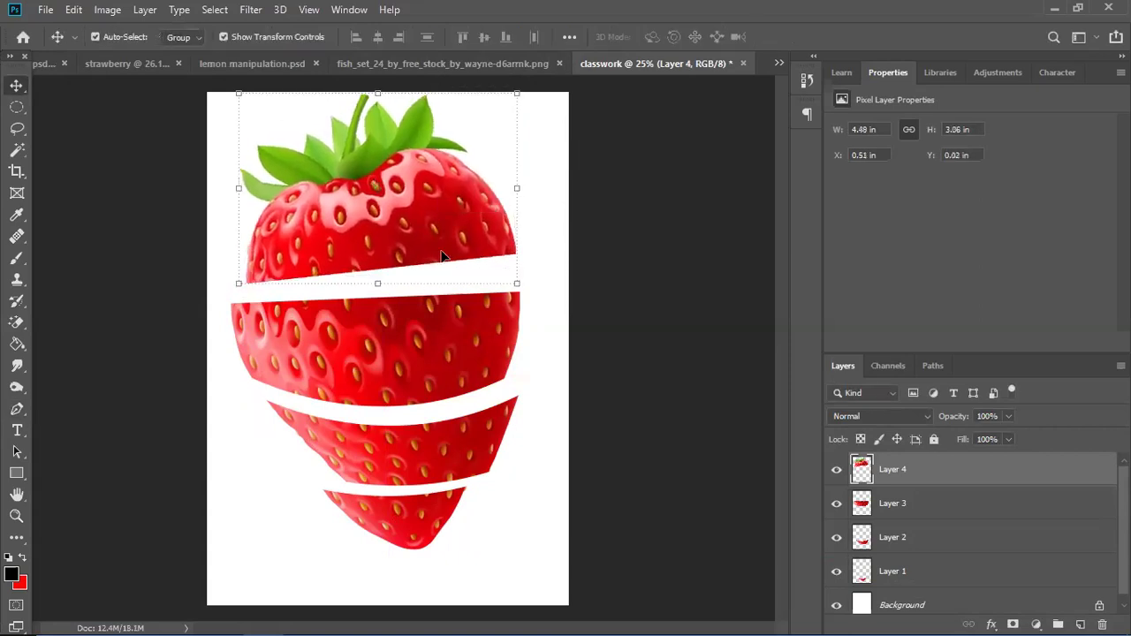
Shrink the leafy top to about 4.33 × 2.97 in and shift it slightly left and down, leaving no layer selected.
left_click_drag(434, 219, 432, 219)
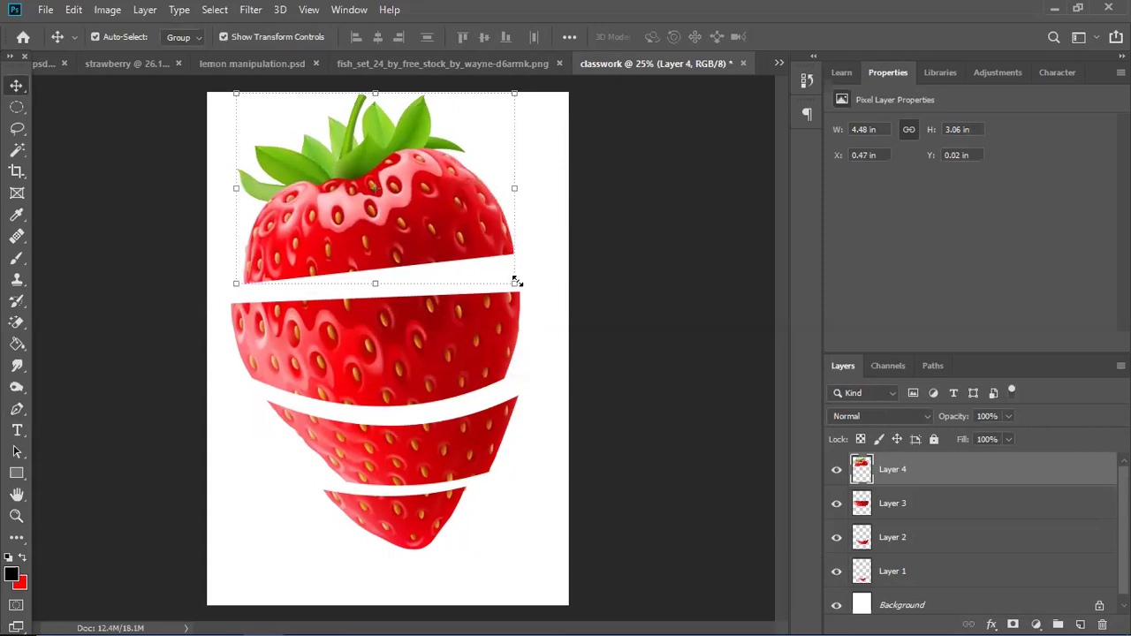
left_click_drag(517, 283, 505, 277)
left_click_drag(402, 200, 394, 215)
key("Return")
left_click(643, 320)
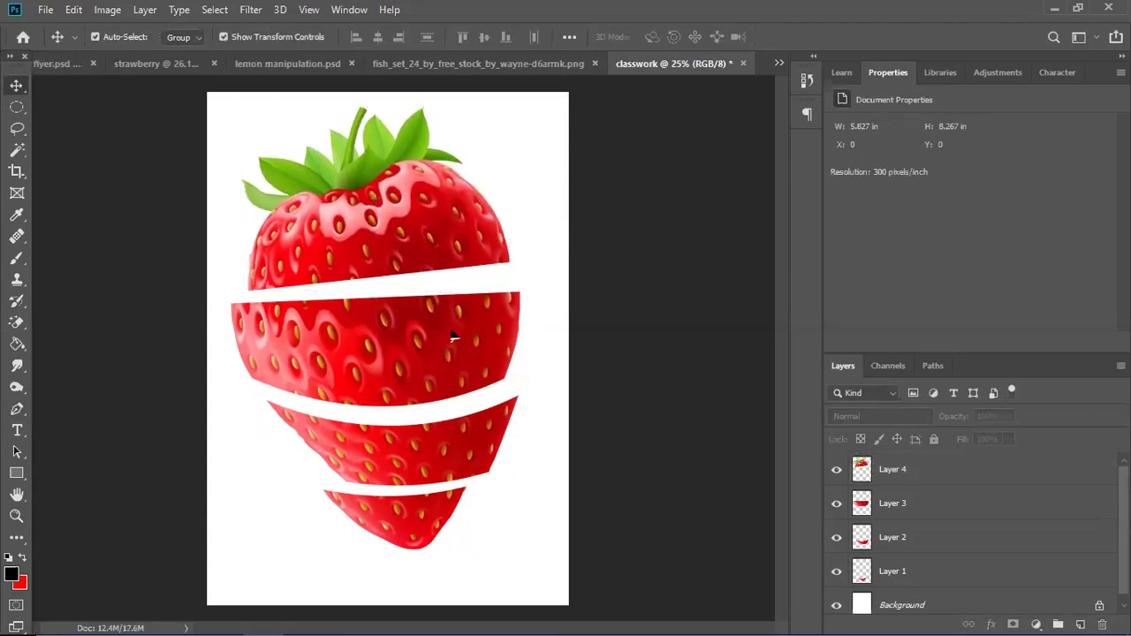
Move the Layer 3 slice to the right beneath the leafy top and rotate it by about -8.90°.
left_click(481, 359)
left_click_drag(537, 312, 537, 312)
left_click_drag(453, 339, 469, 339)
left_click_drag(560, 319, 559, 314)
left_click_drag(463, 336, 486, 343)
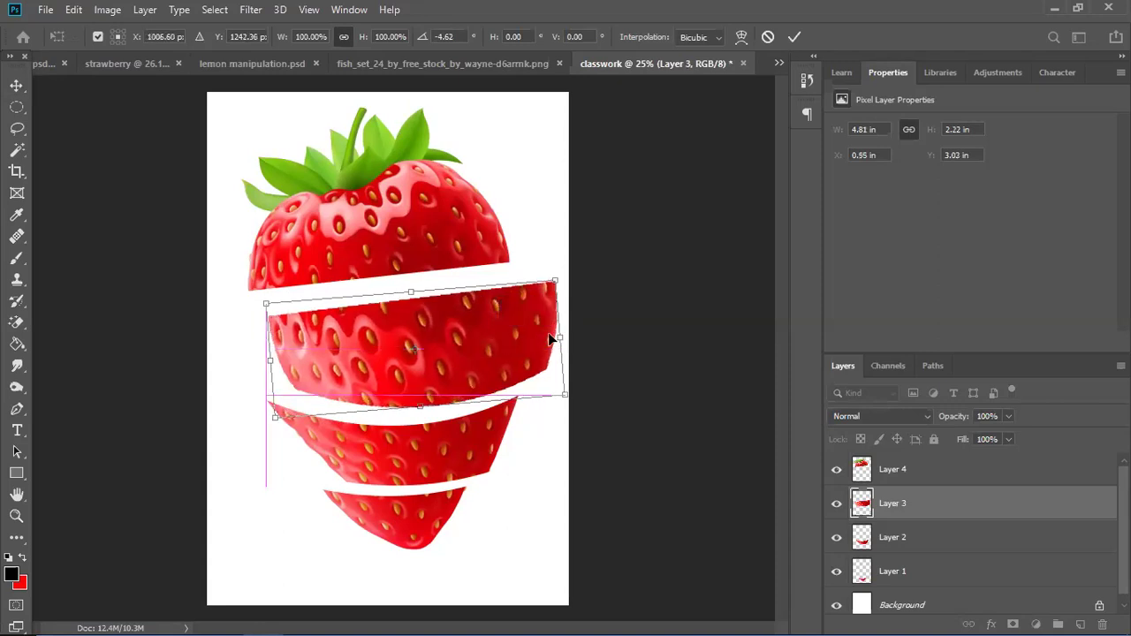
left_click_drag(572, 322, 573, 310)
left_click_drag(423, 336, 435, 349)
left_click_drag(575, 328, 576, 323)
left_click_drag(446, 355, 446, 352)
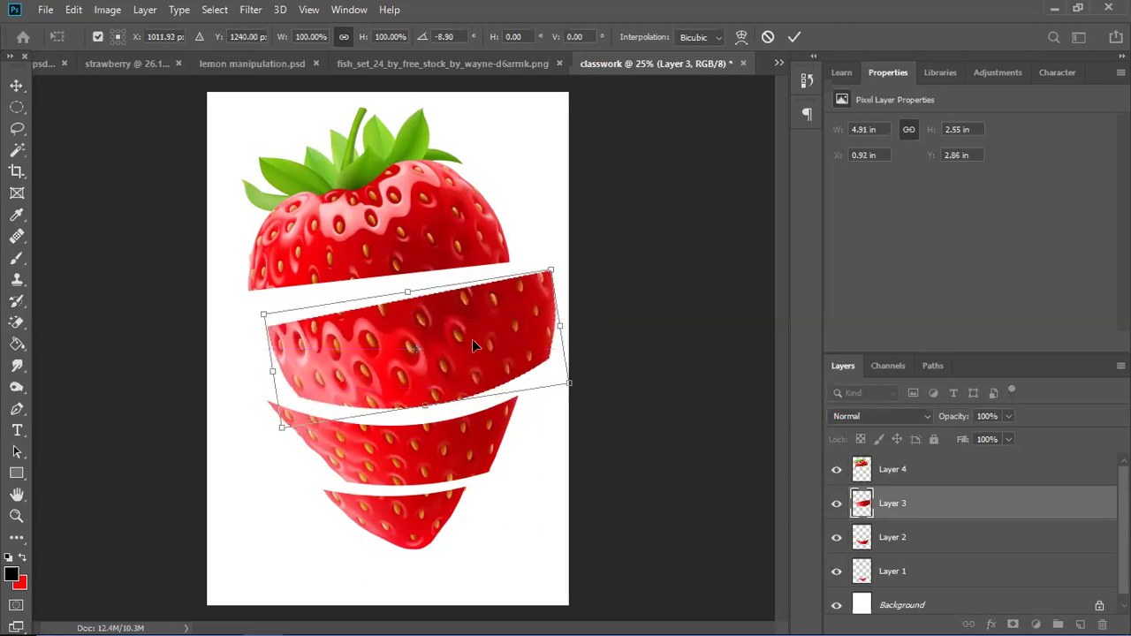
key("Return")
left_click(624, 366)
Tilt the leafy top further counterclockwise and shift it slightly right and down to sit over the Layer 3 slice.
left_click(435, 224)
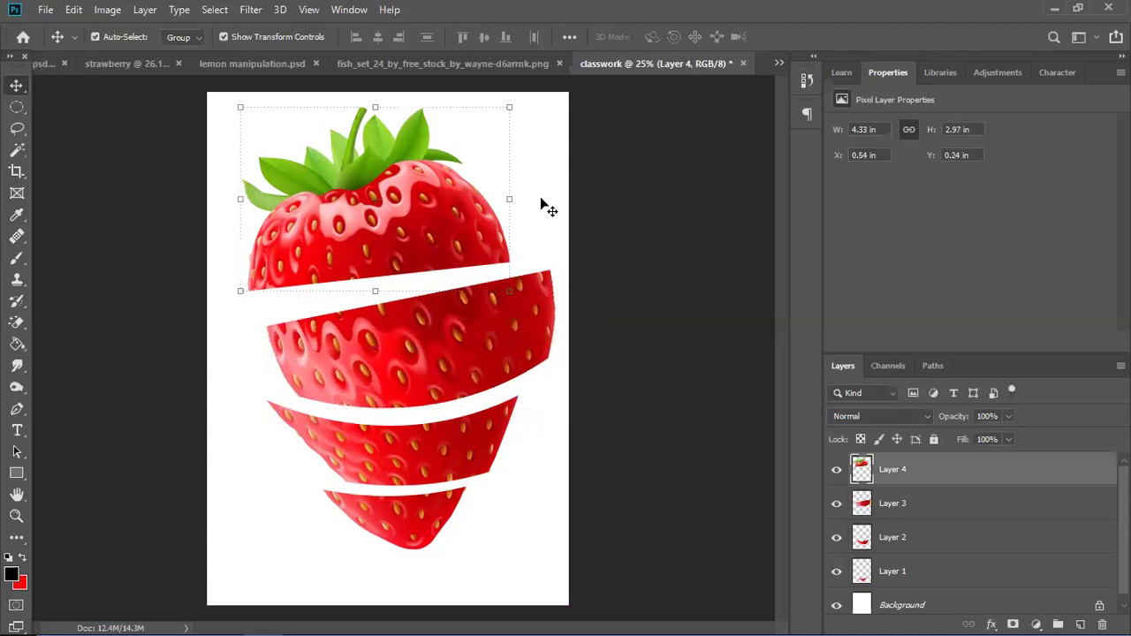
left_click_drag(518, 156, 518, 151)
left_click_drag(424, 195, 437, 214)
key("Return")
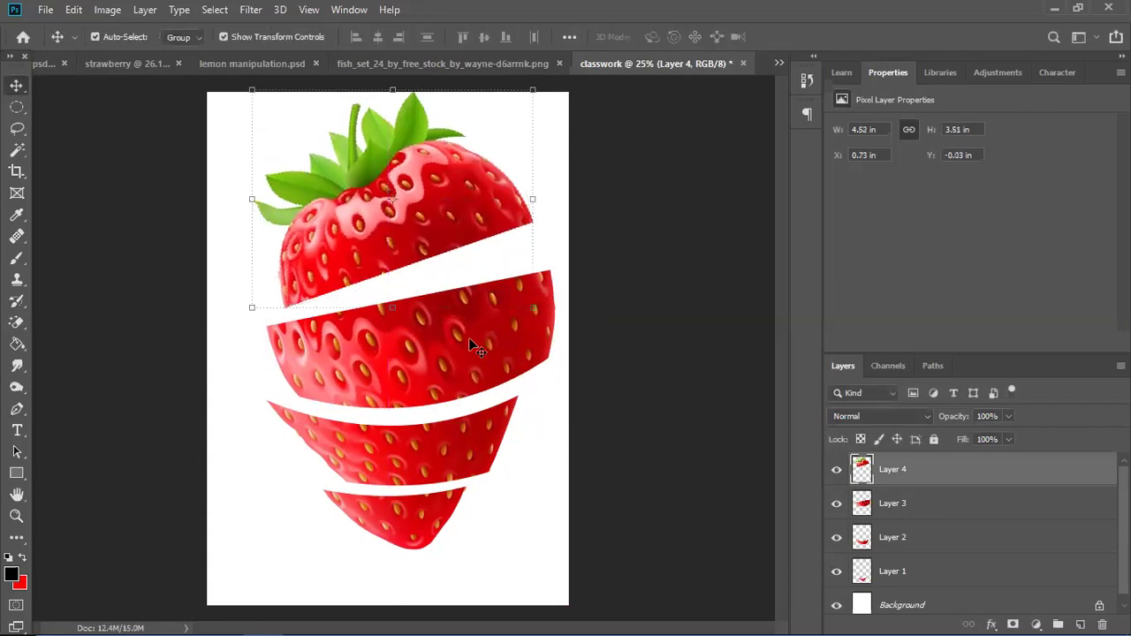
Scale all four strawberry slices together to about 88.06%, centre them on the page and tilt them slightly counterclockwise.
left_click(464, 389, "shift")
left_click(448, 445, "shift")
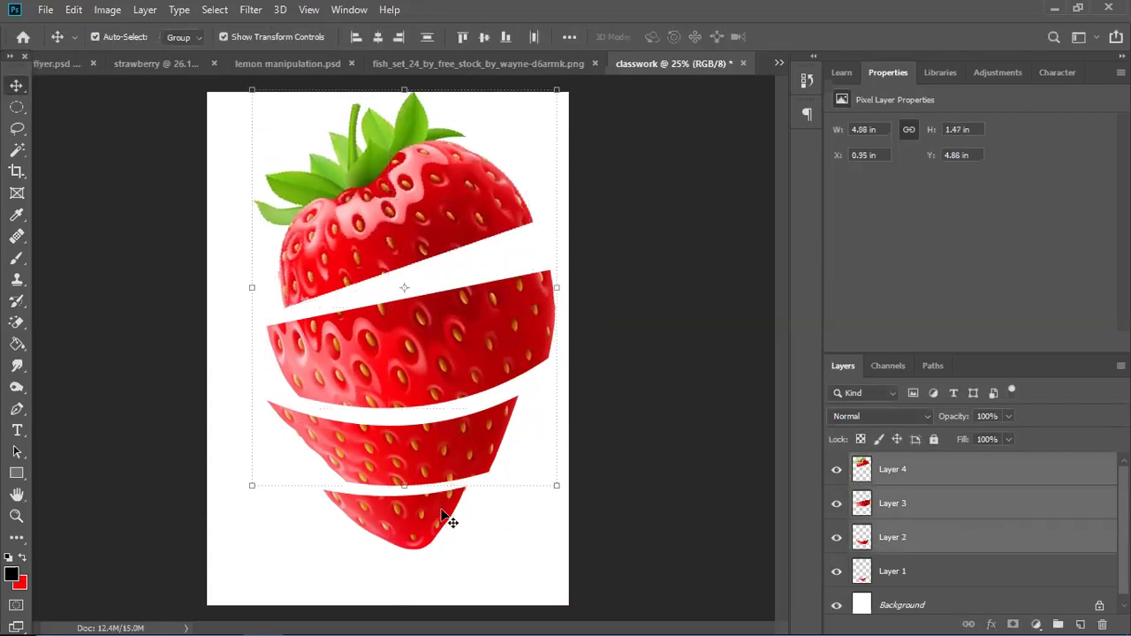
left_click(447, 519, "shift")
left_click_drag(541, 537, 516, 497)
left_click_drag(411, 329, 414, 365)
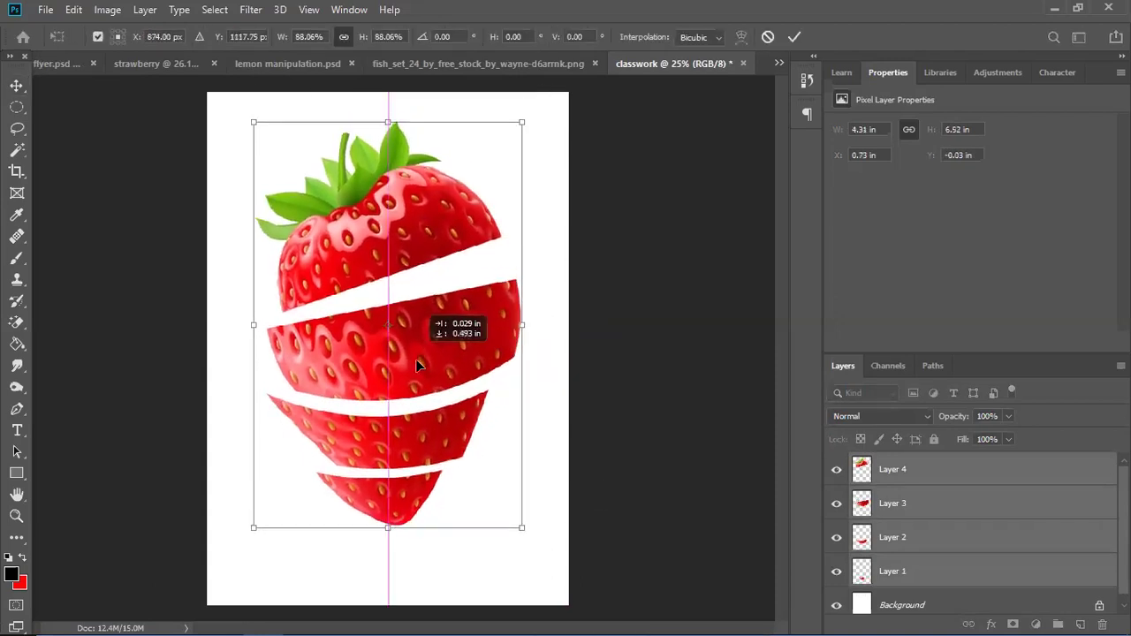
left_click_drag(548, 303, 542, 295)
key("Return")
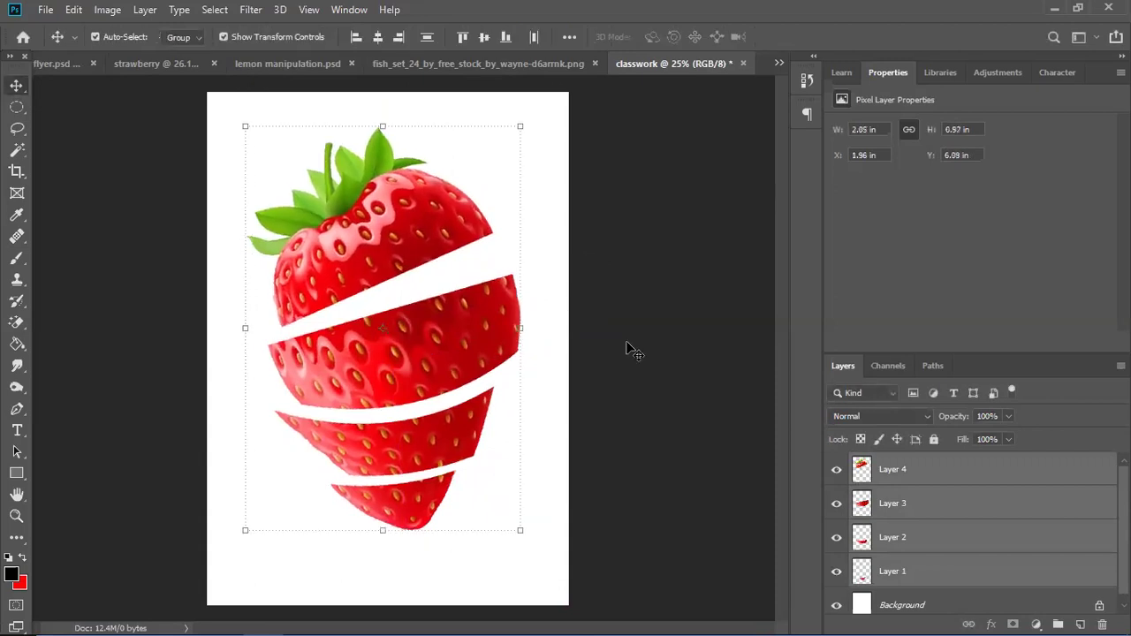
left_click(633, 349)
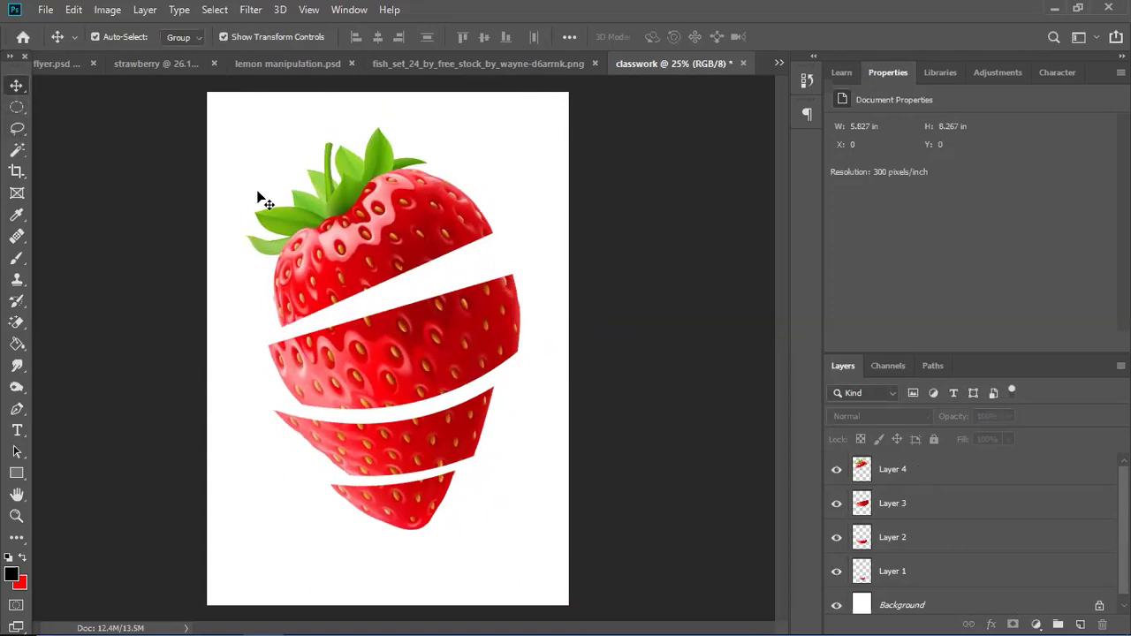
Look over the open strawberry, business flyer and lemon manipulation documents for reference and return to the classwork document.
left_click(780, 64)
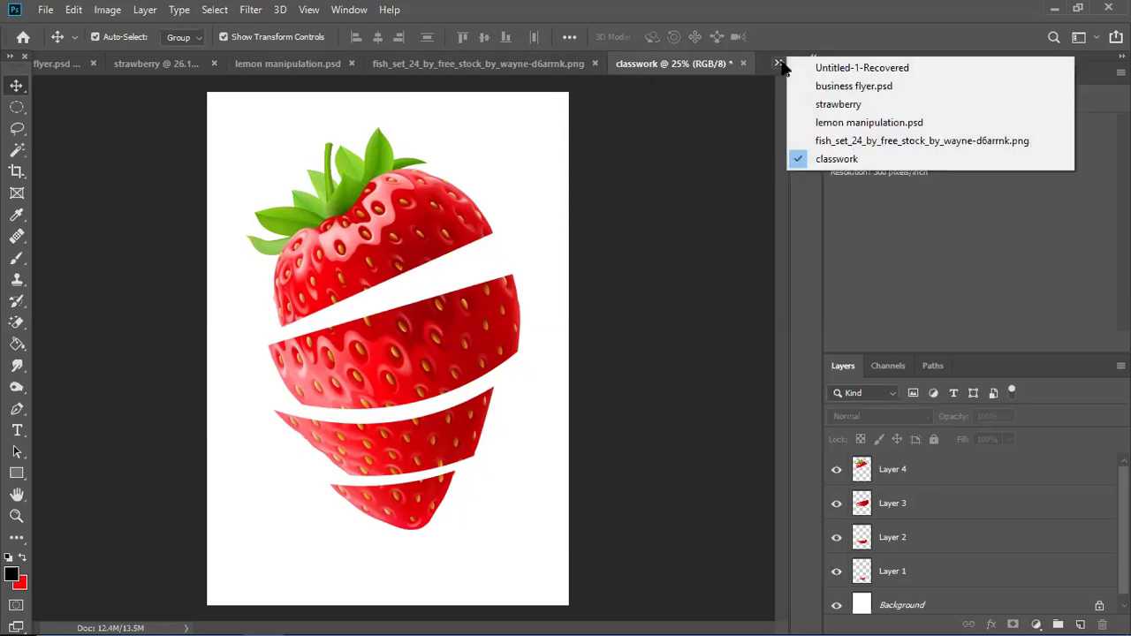
left_click(781, 64)
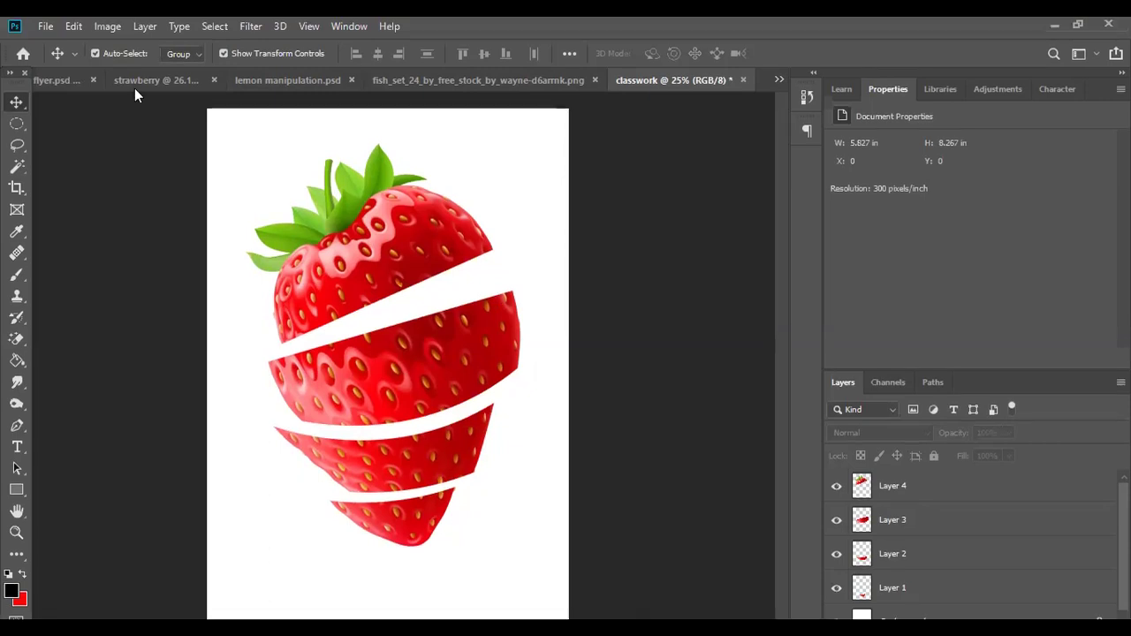
left_click(135, 88)
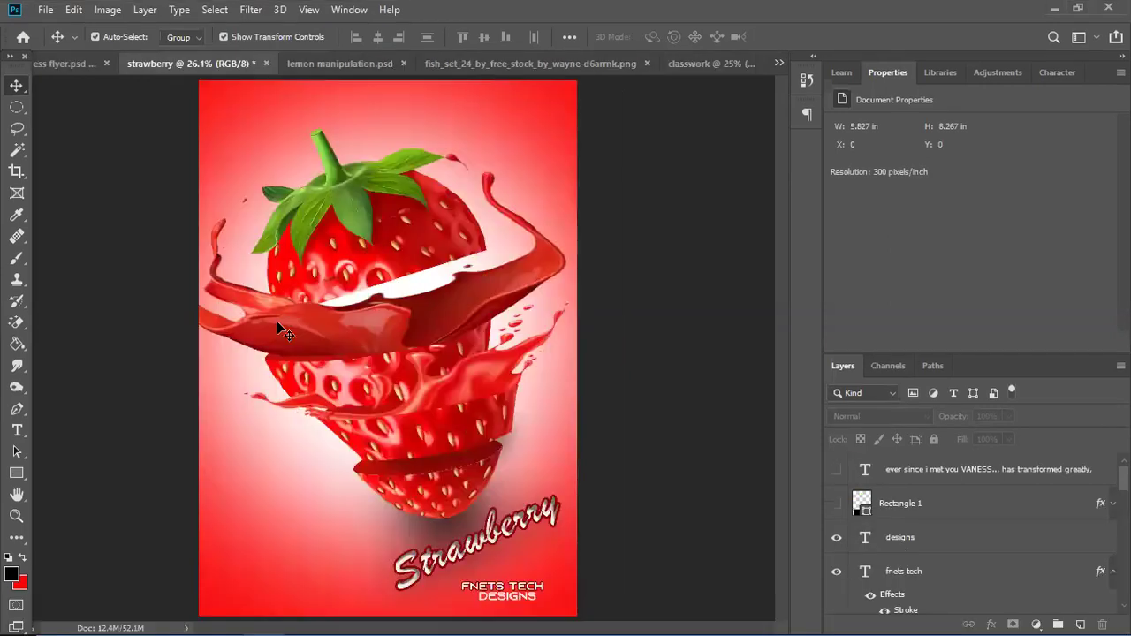
left_click(64, 64)
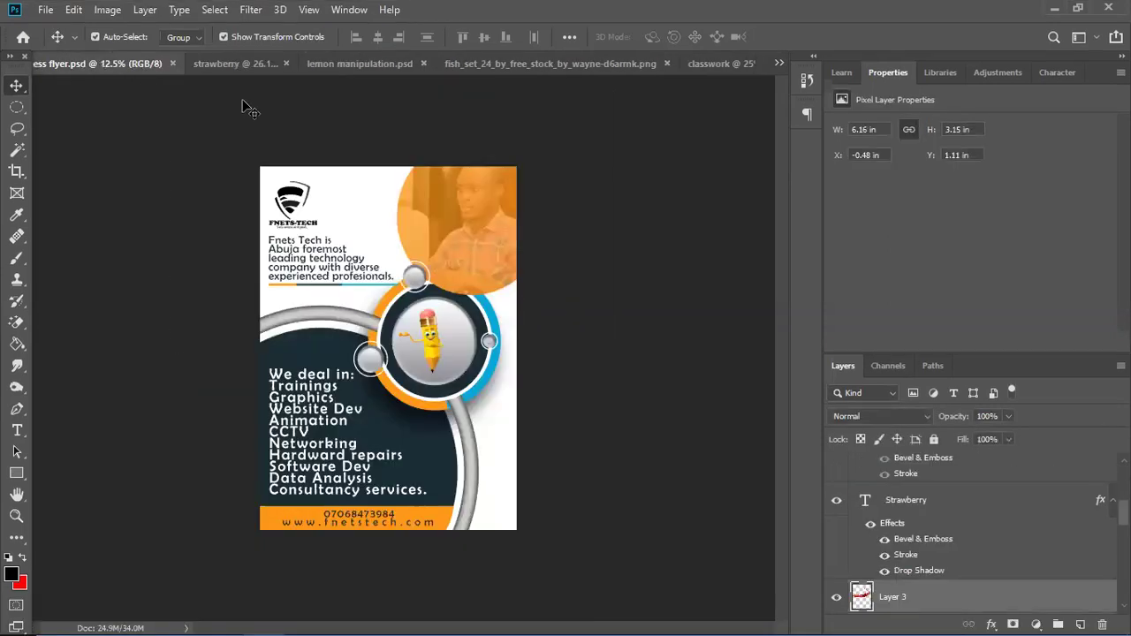
left_click(231, 64)
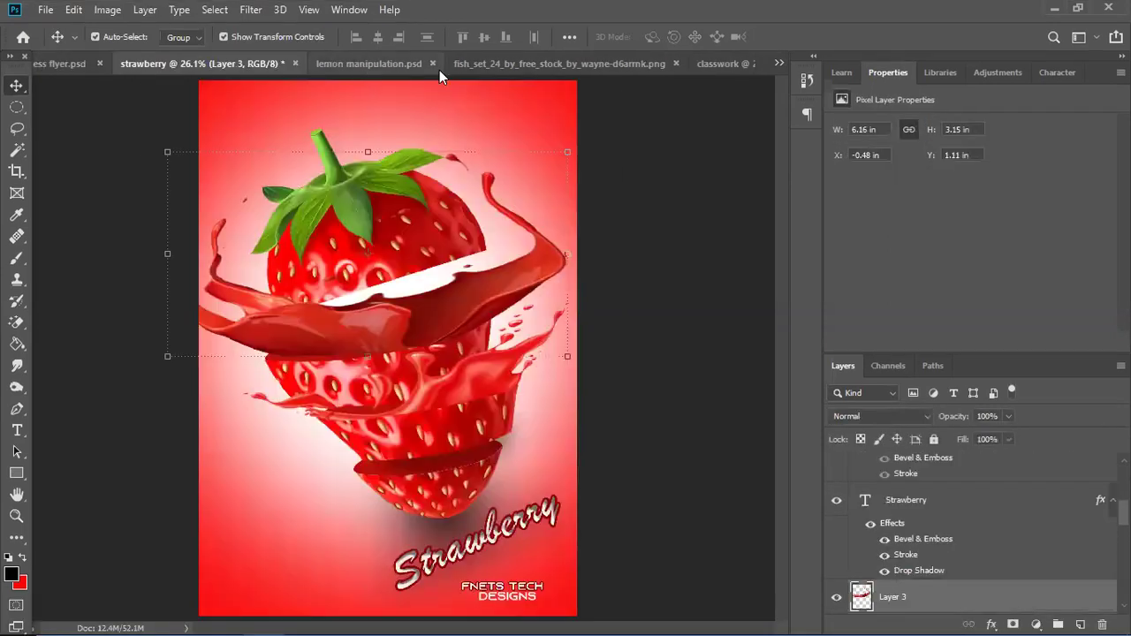
left_click(389, 64)
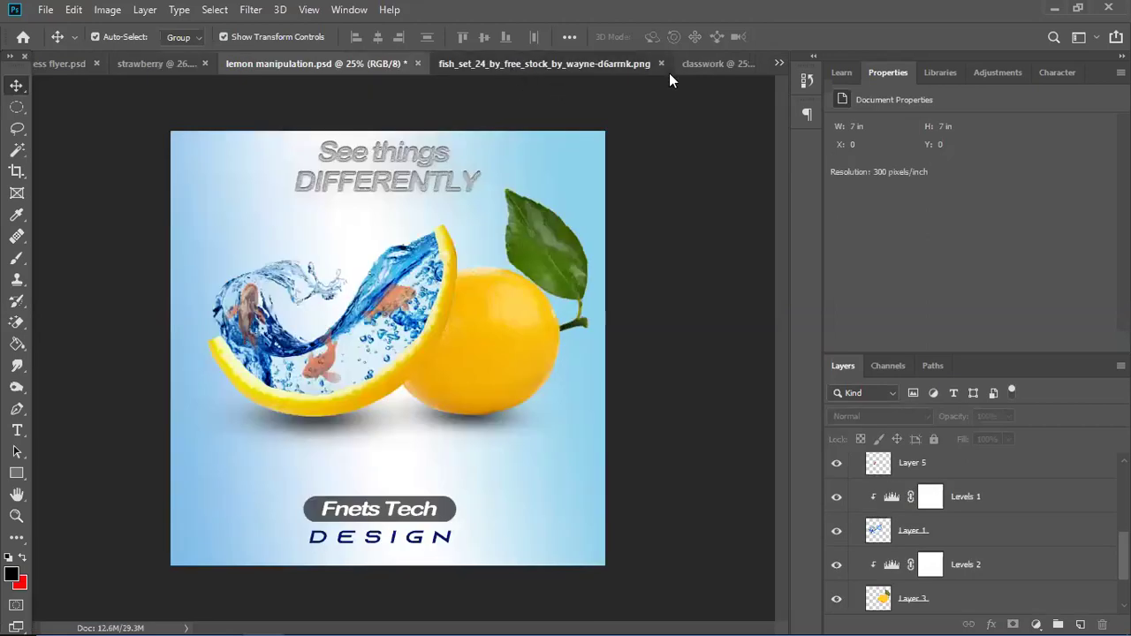
left_click(669, 73)
left_click(726, 68)
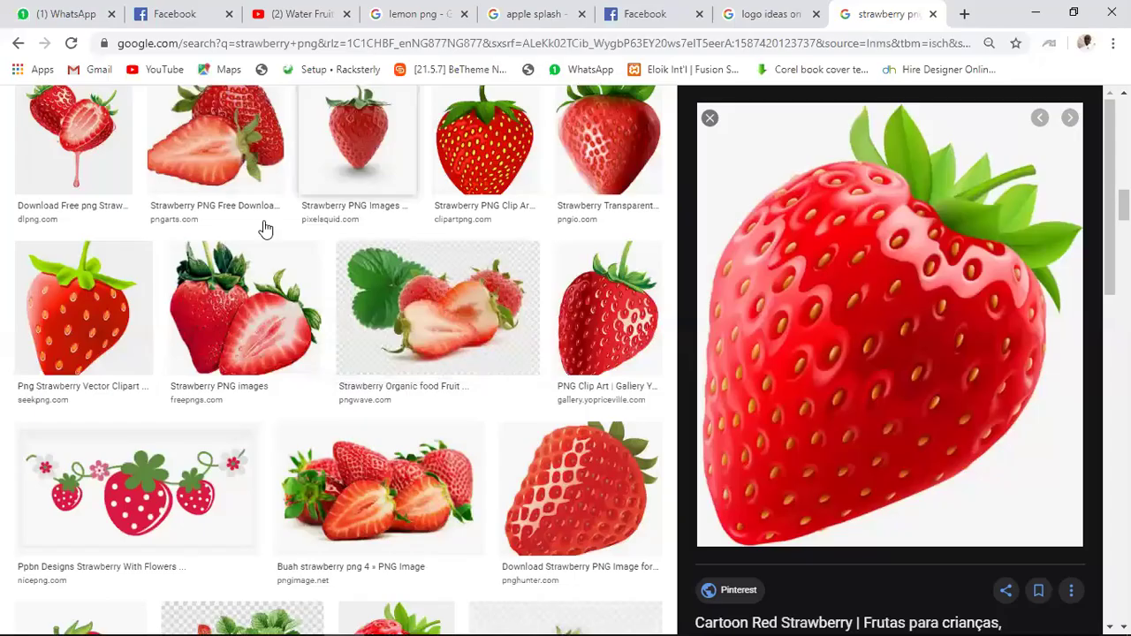
Switch to the browser's strawberry image results and run a new Google image search for "strawberry splash".
scroll(266, 248, "down", 10)
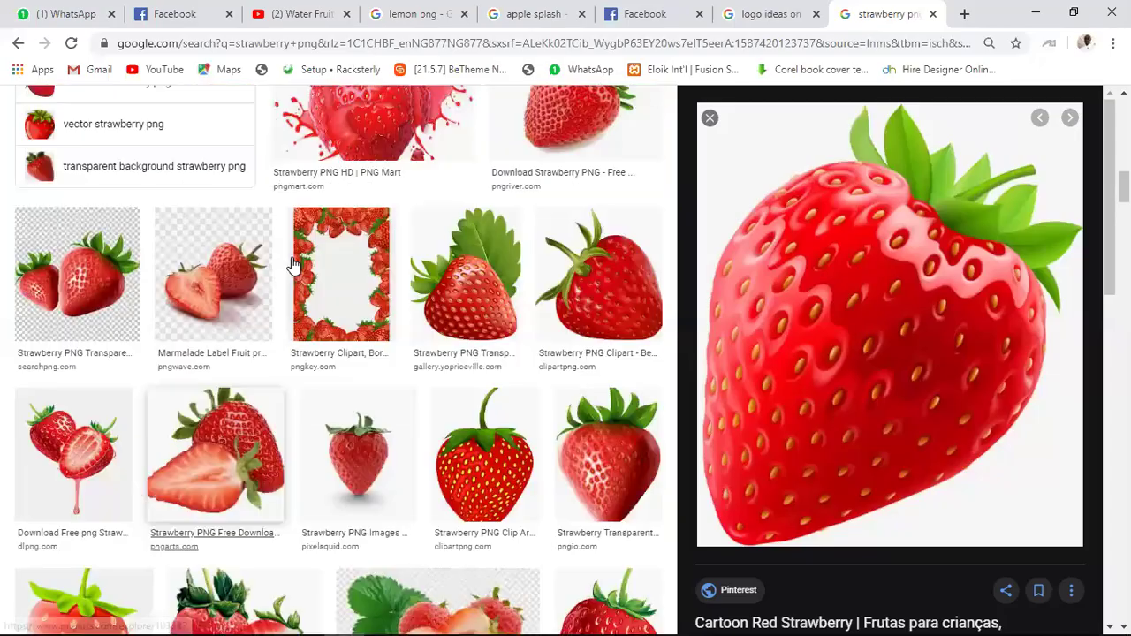
scroll(295, 266, "up", 5)
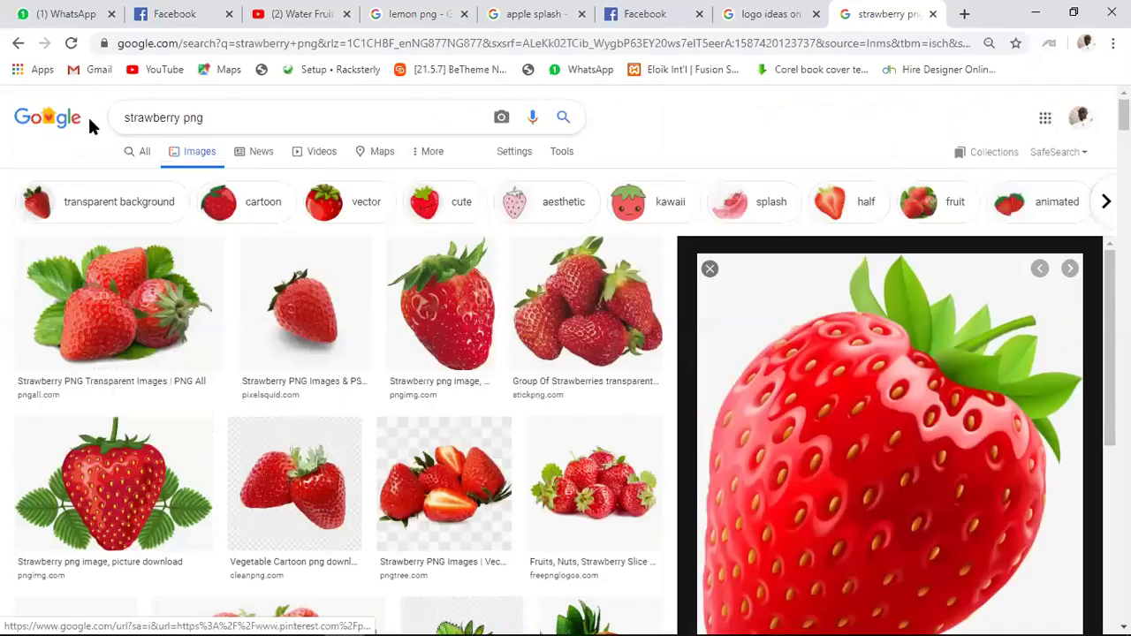
left_click(92, 135)
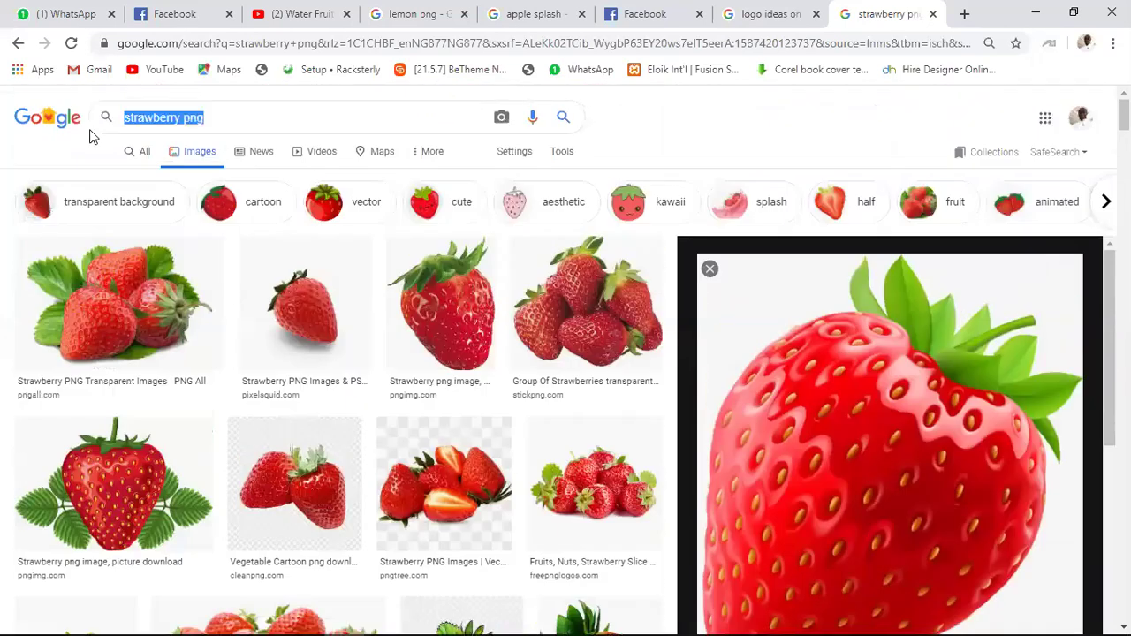
type("strawberry splash")
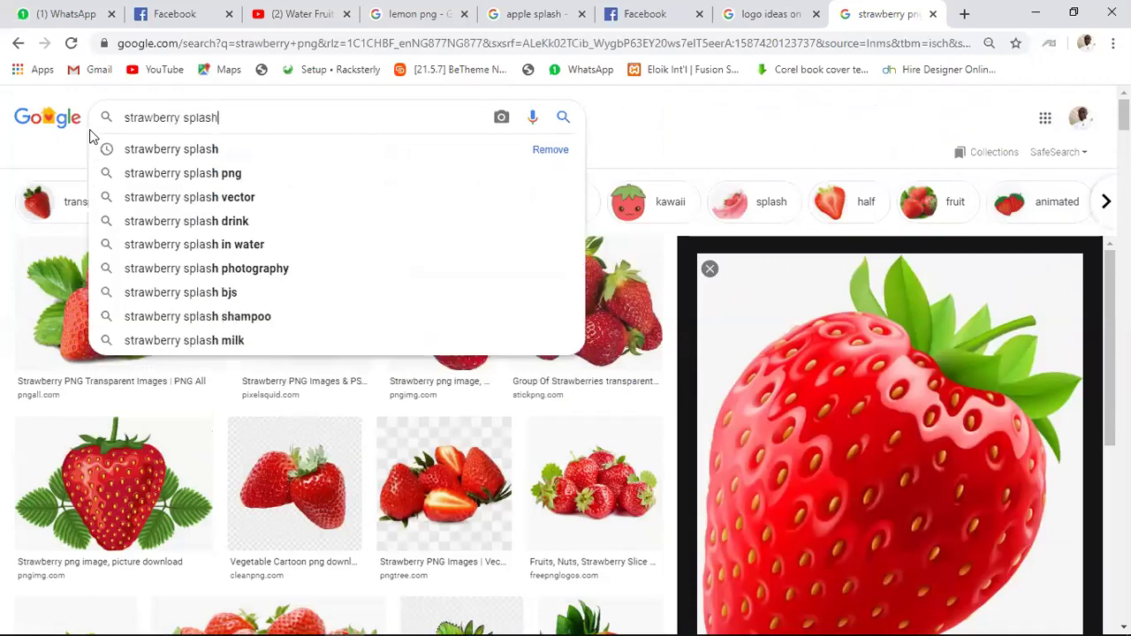
key("Return")
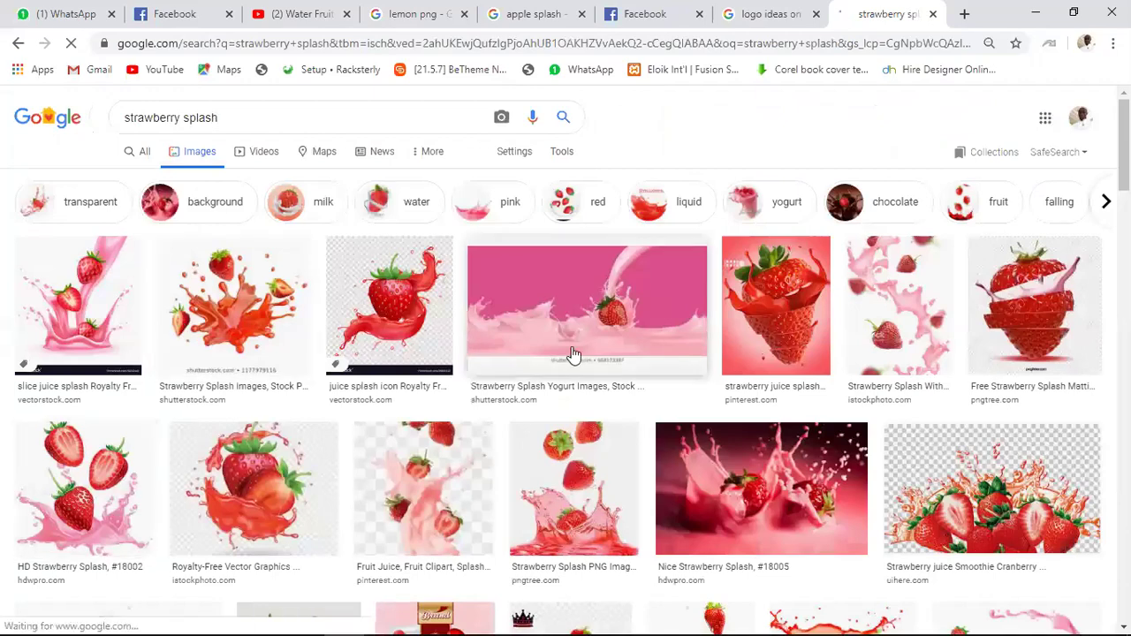
Examine the strawberry splash image results for a red juice splash suited to the sliced strawberry design.
scroll(791, 346, "down", 1)
scroll(793, 351, "down", 7)
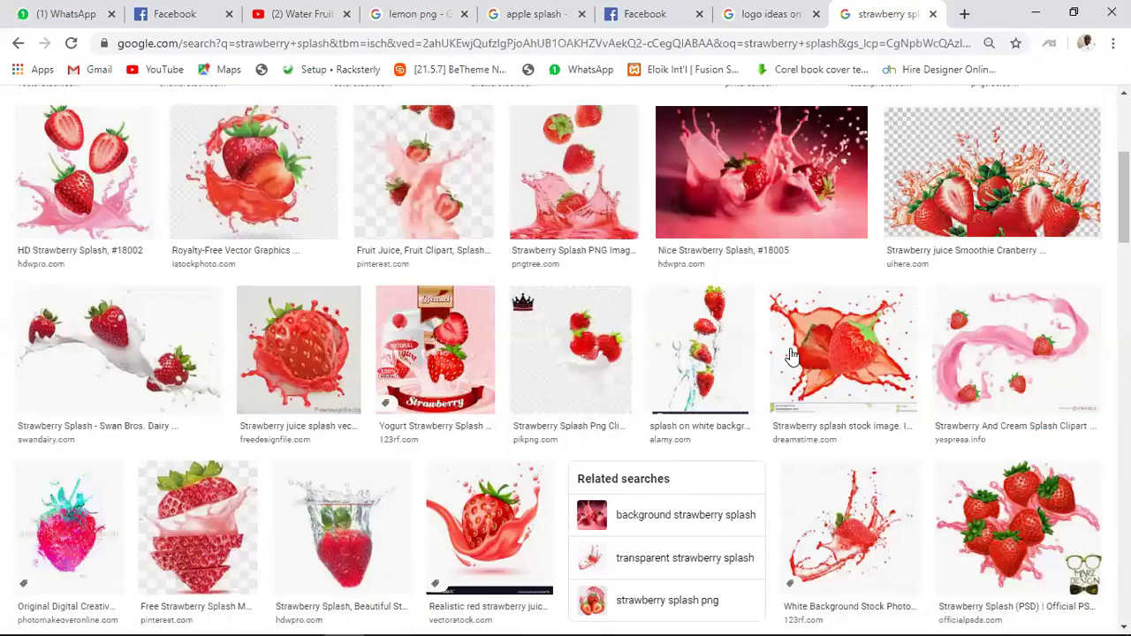
scroll(792, 355, "down", 8)
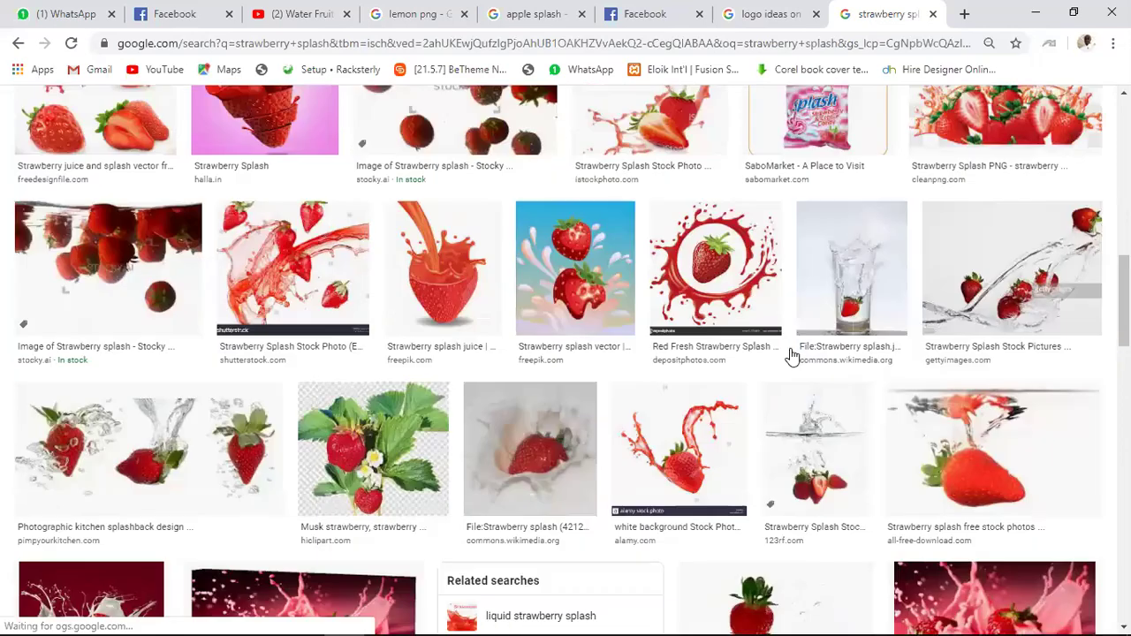
scroll(790, 349, "down", 8)
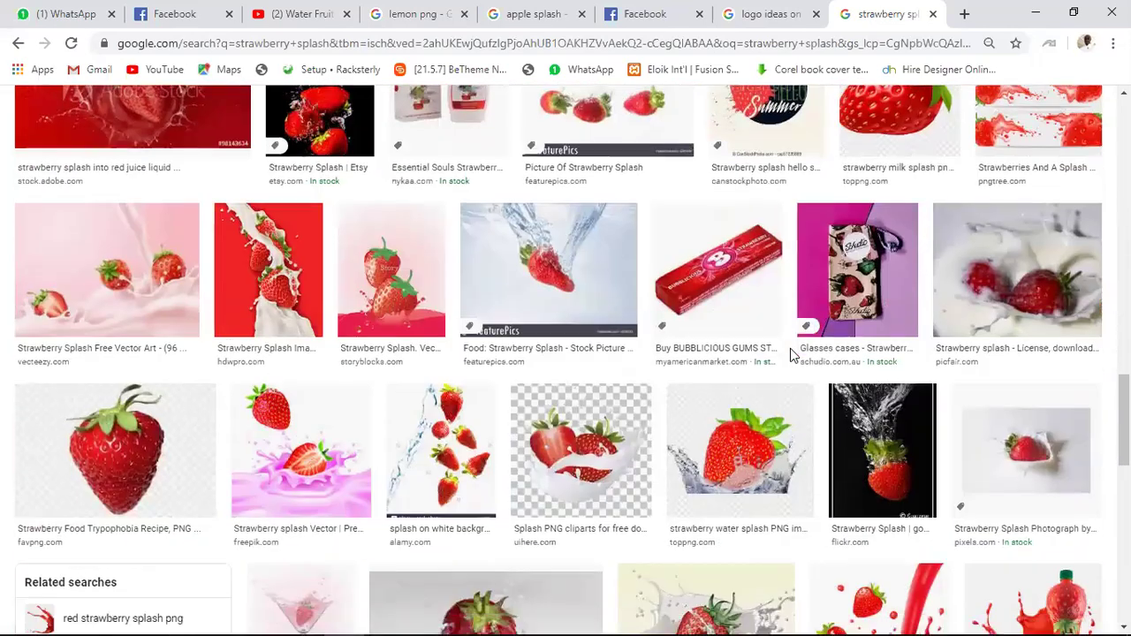
scroll(792, 356, "down", 5)
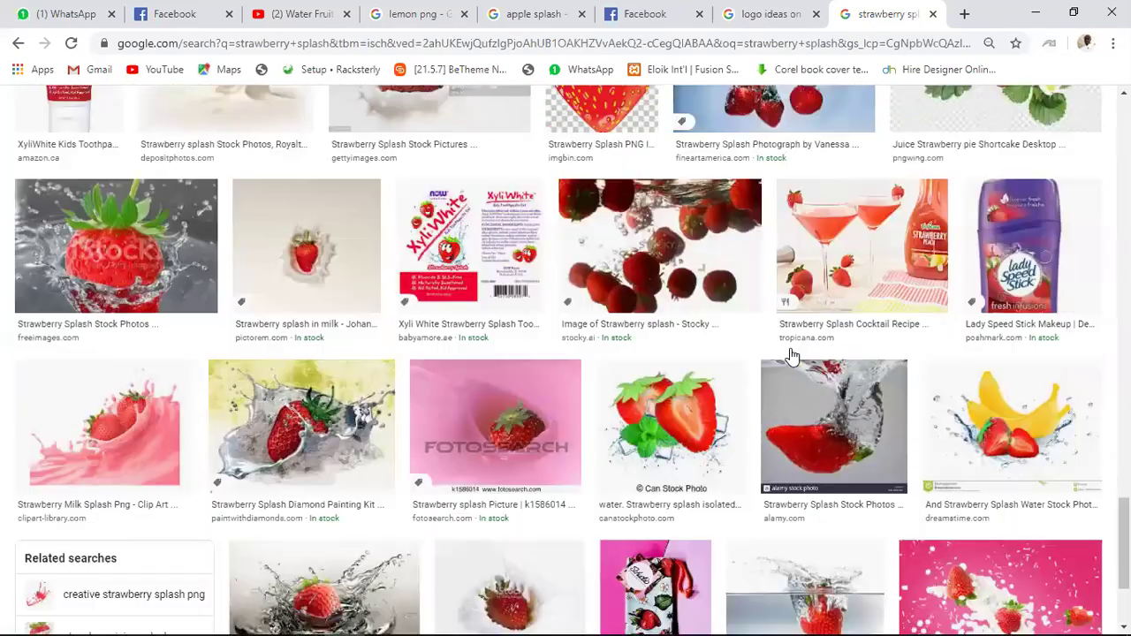
scroll(792, 355, "down", 5)
scroll(792, 355, "down", 8)
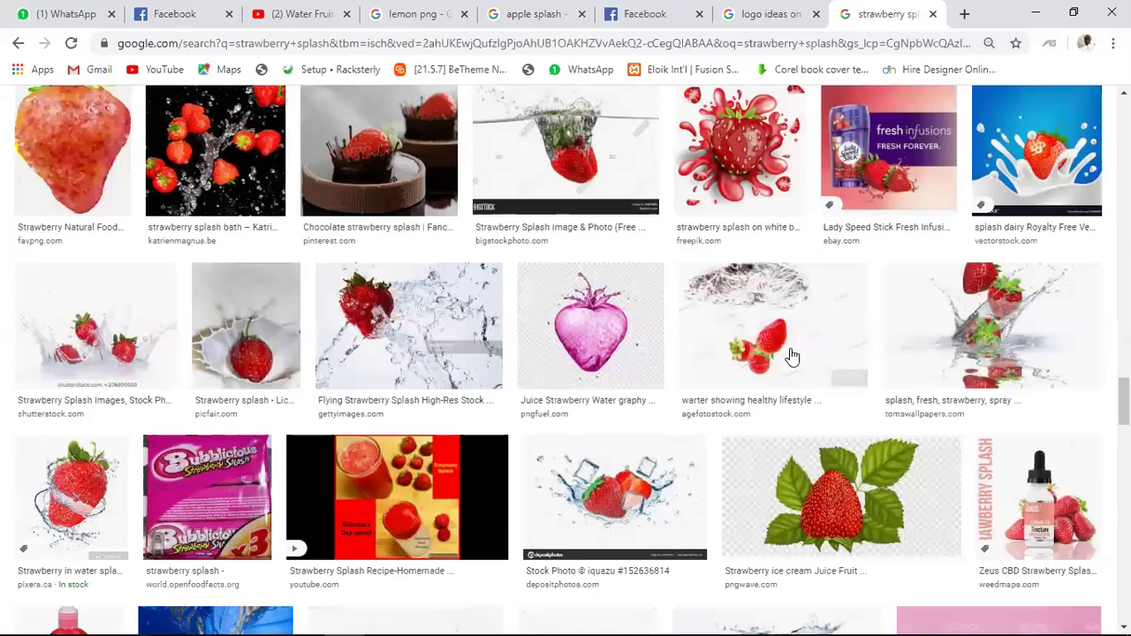
scroll(792, 356, "down", 10)
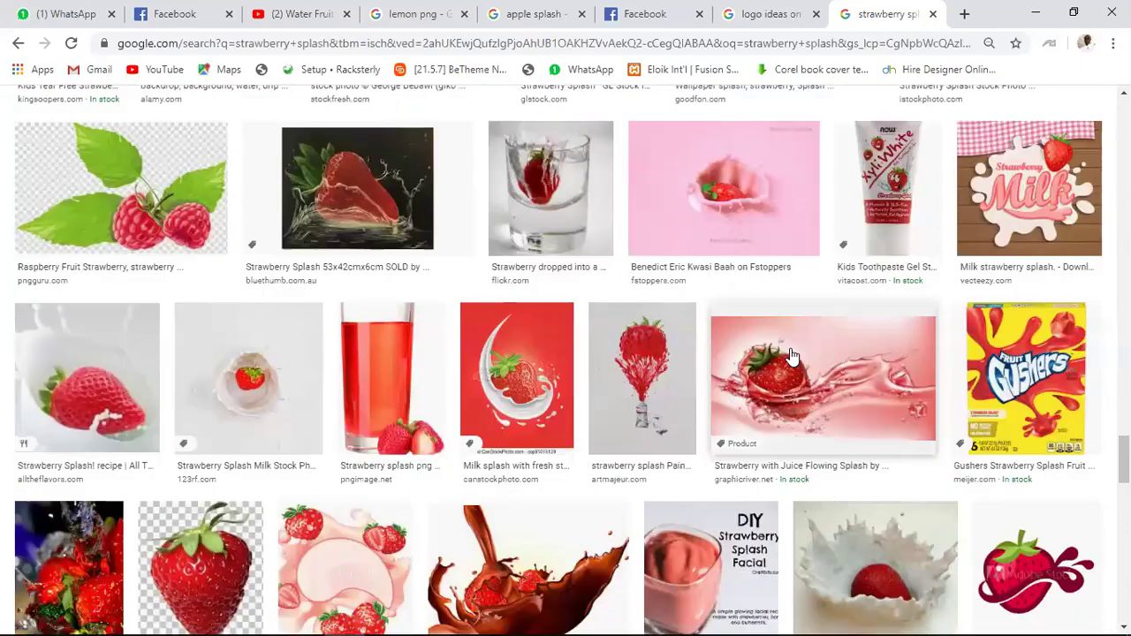
scroll(792, 353, "down", 8)
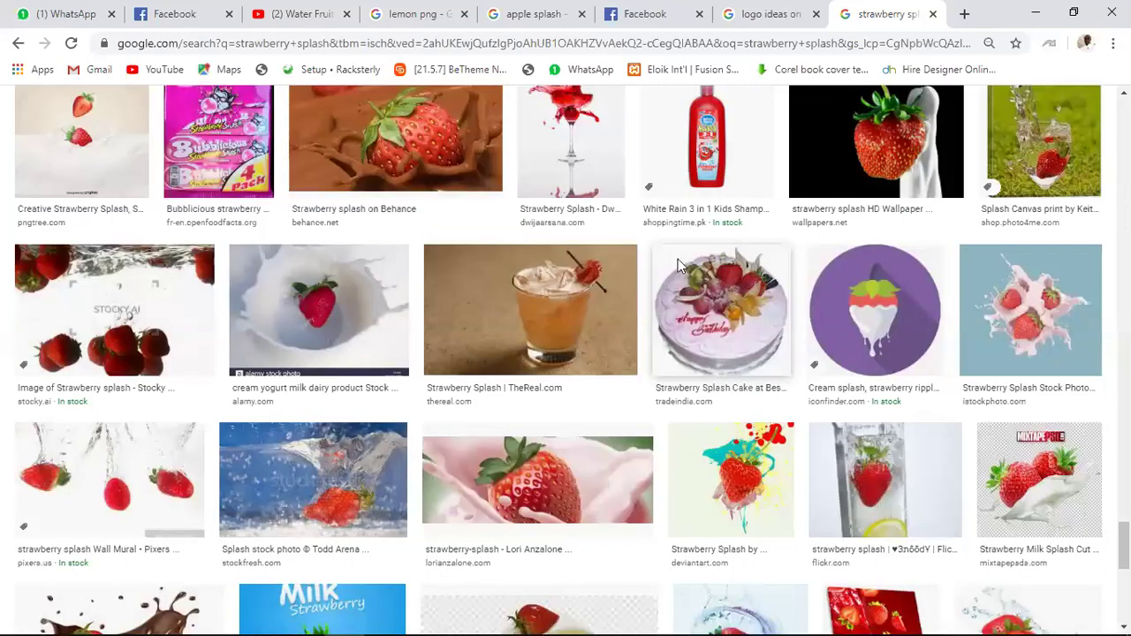
Browse more strawberry splash image results, previewing the Vecteezy red splash and the Dreamstime strawberry with juice splash along with their related images.
scroll(678, 259, "down", 10)
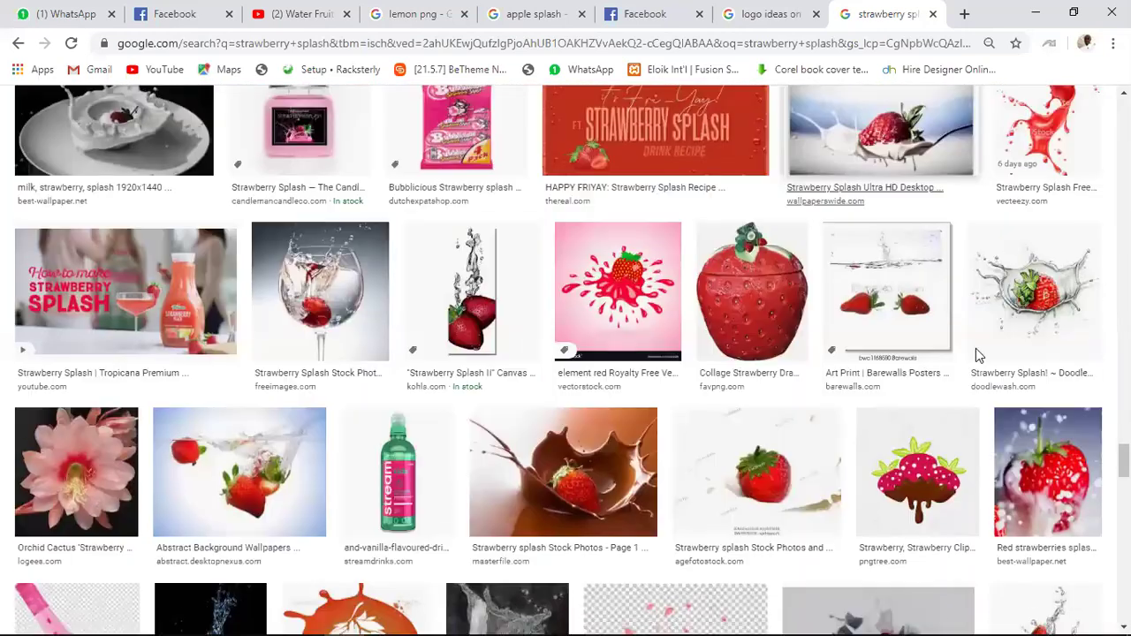
left_click(1047, 132)
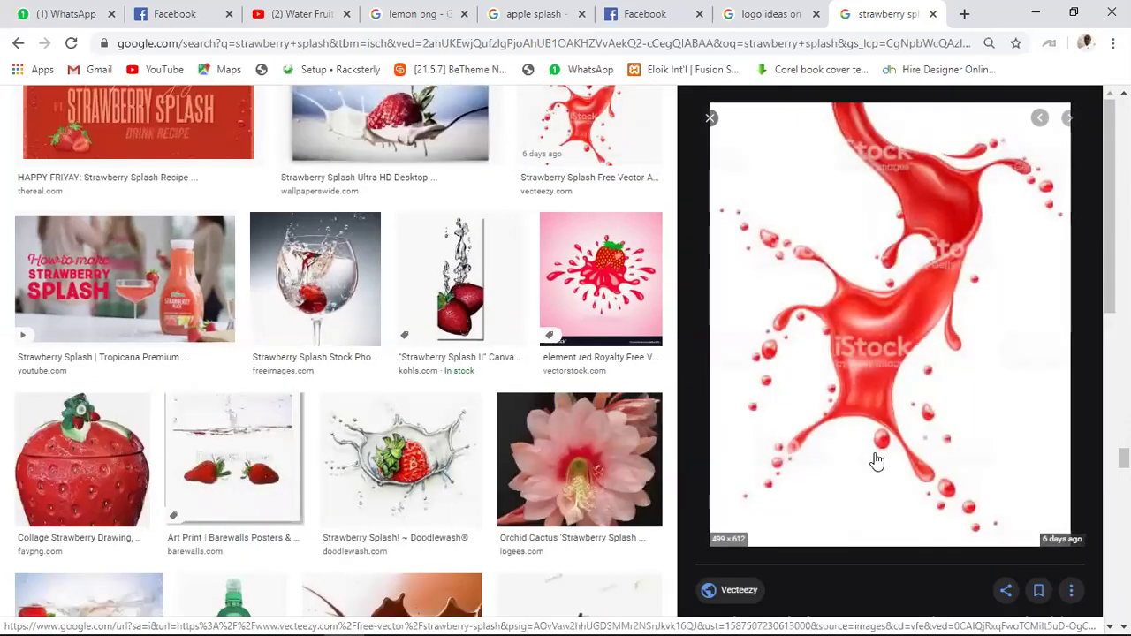
scroll(876, 460, "down", 10)
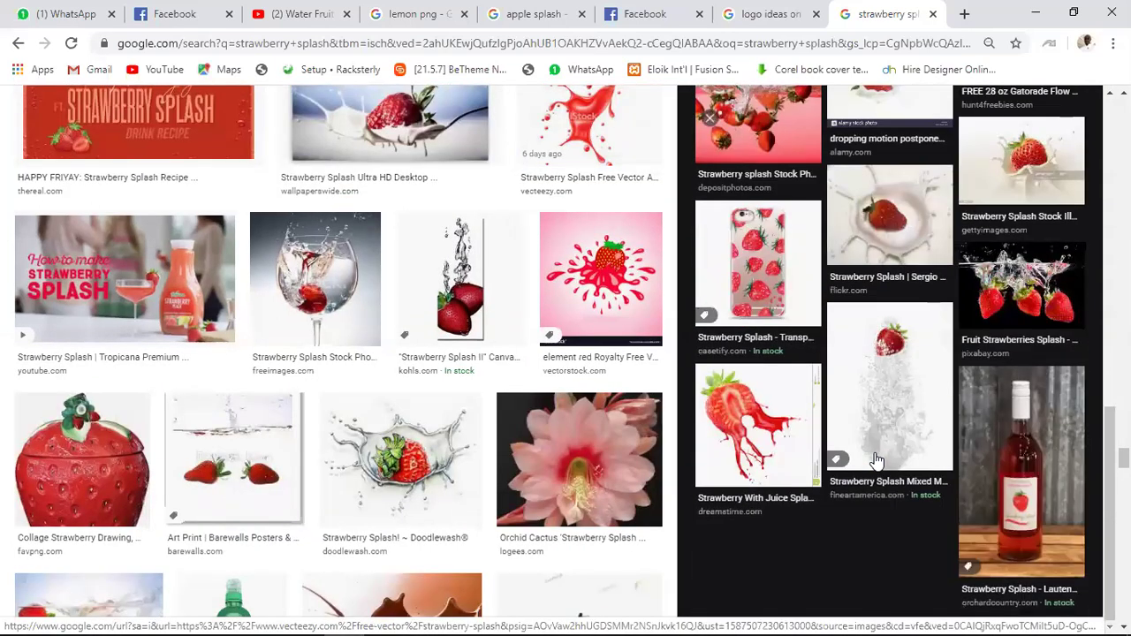
scroll(877, 461, "down", 5)
scroll(753, 460, "down", 5)
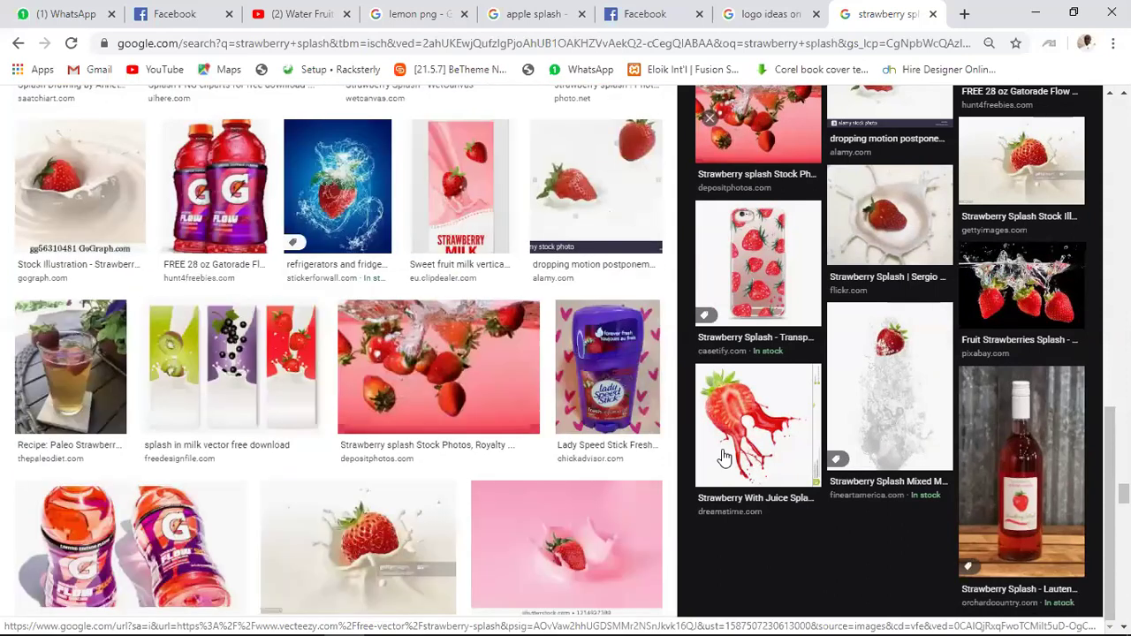
scroll(594, 479, "down", 5)
left_click(760, 442)
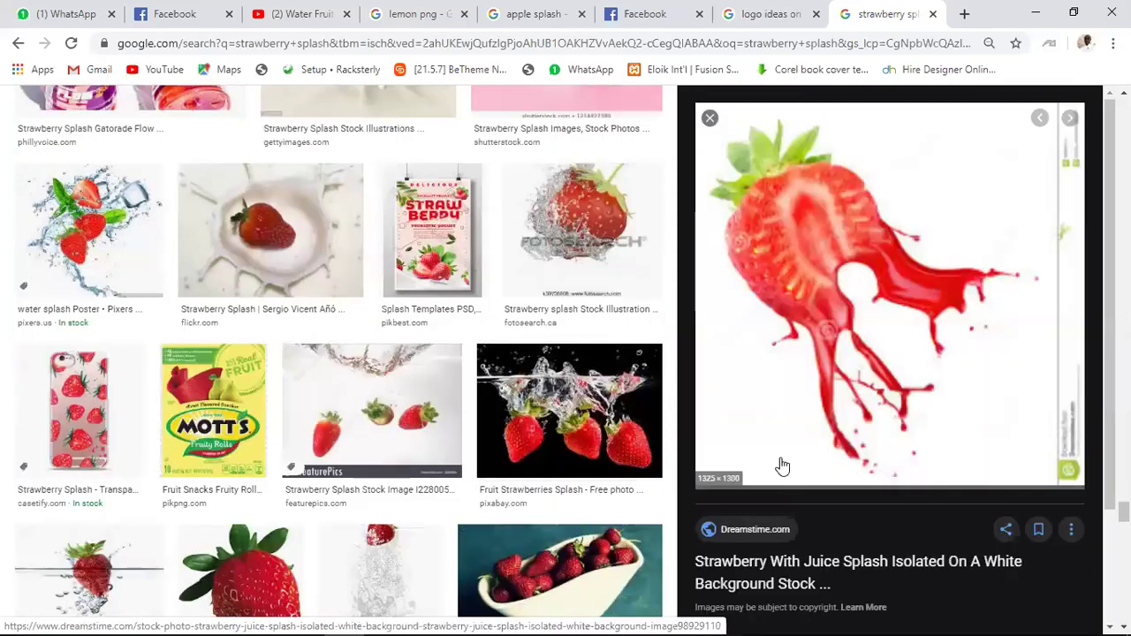
scroll(785, 458, "down", 5)
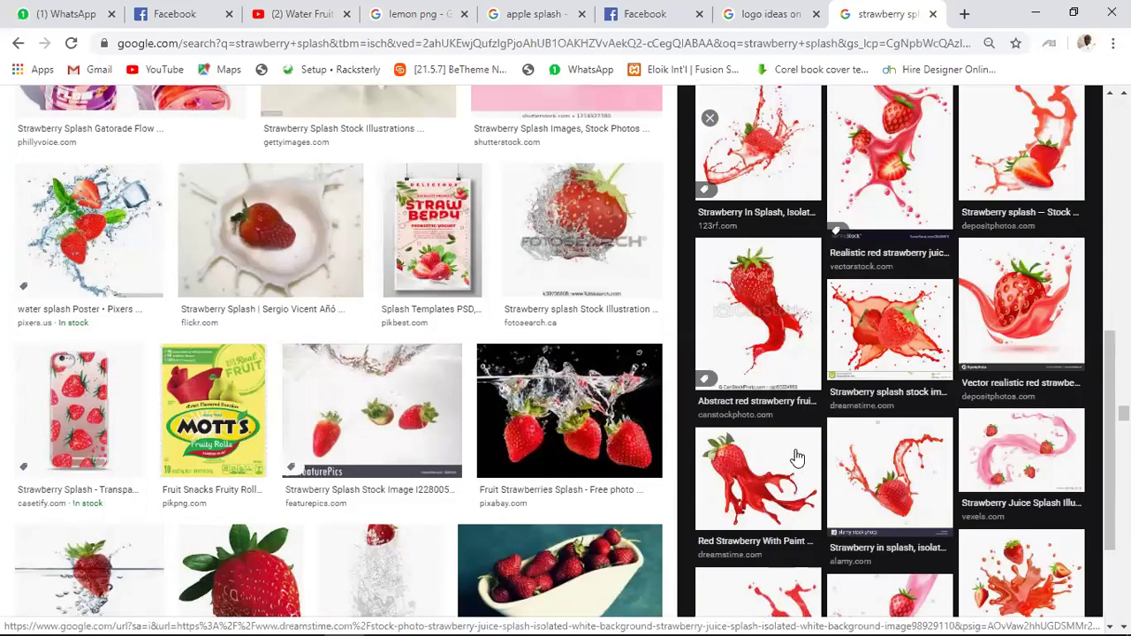
scroll(831, 458, "down", 10)
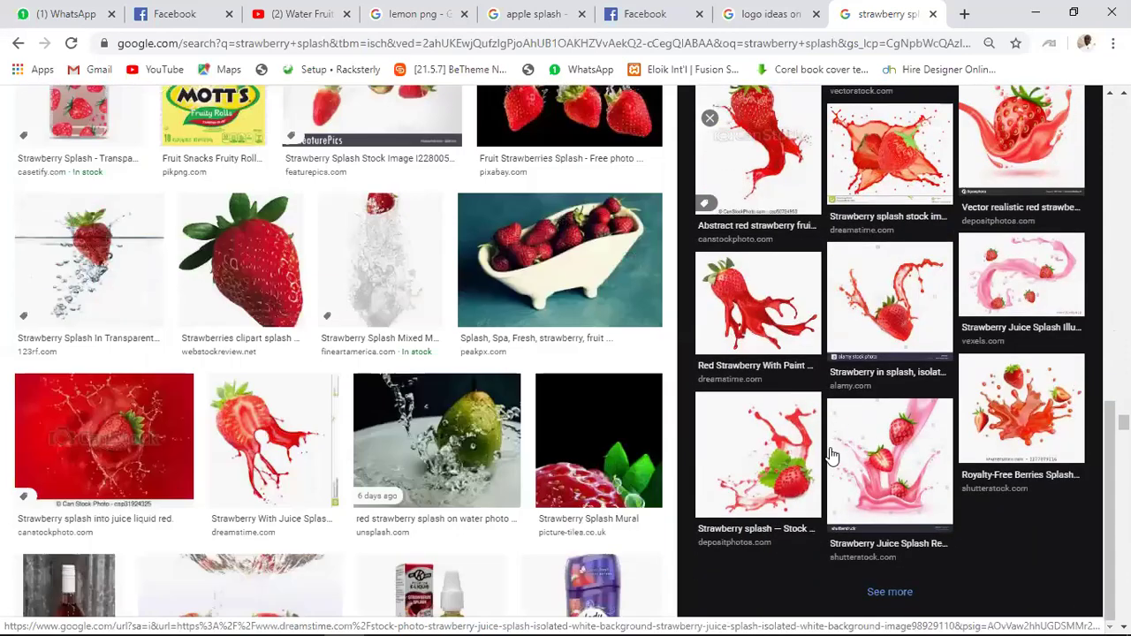
scroll(831, 455, "down", 10)
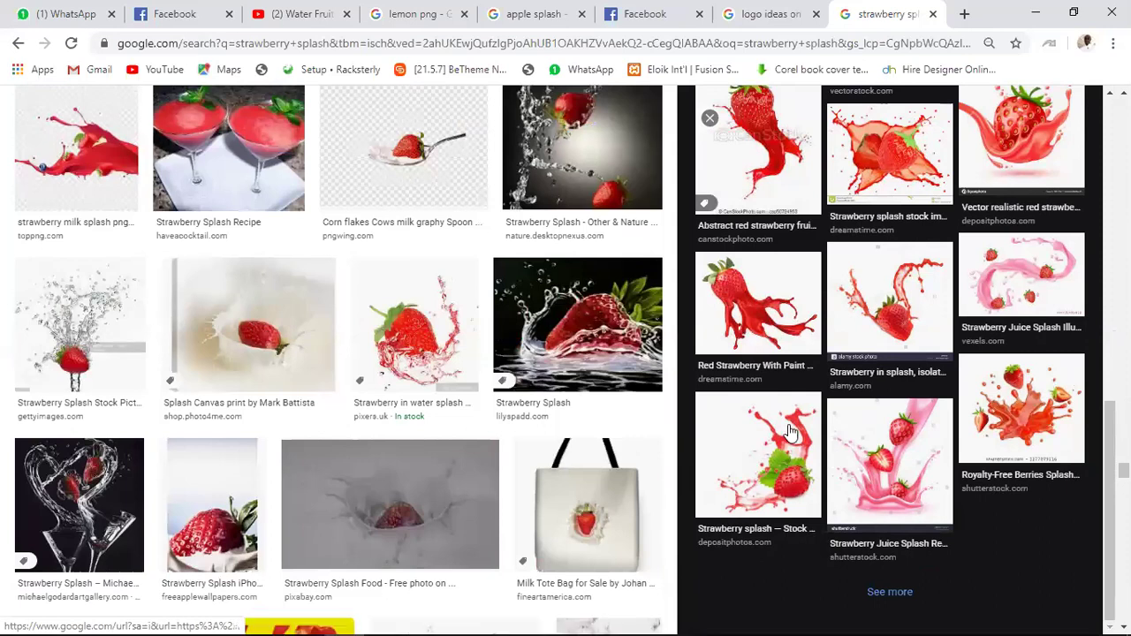
scroll(356, 376, "down", 10)
scroll(365, 383, "down", 15)
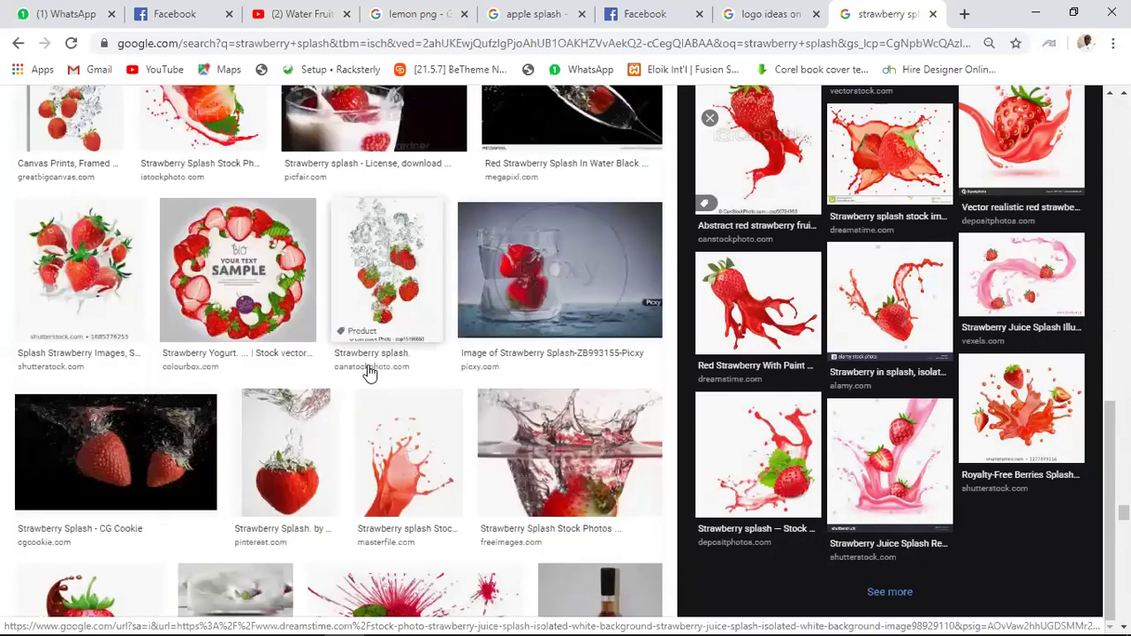
Preview the Masterfile strawberry splash, then the 123RF red juice splash and strawberry juice wave from its related images, checking each as a candidate.
left_click(417, 183)
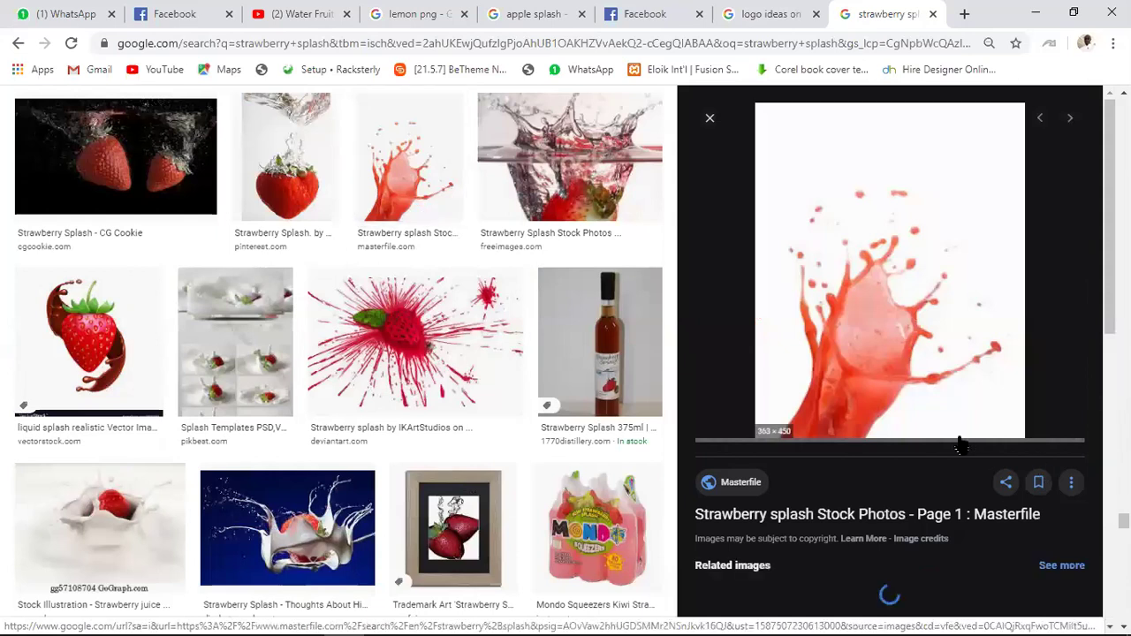
scroll(889, 406, "down", 8)
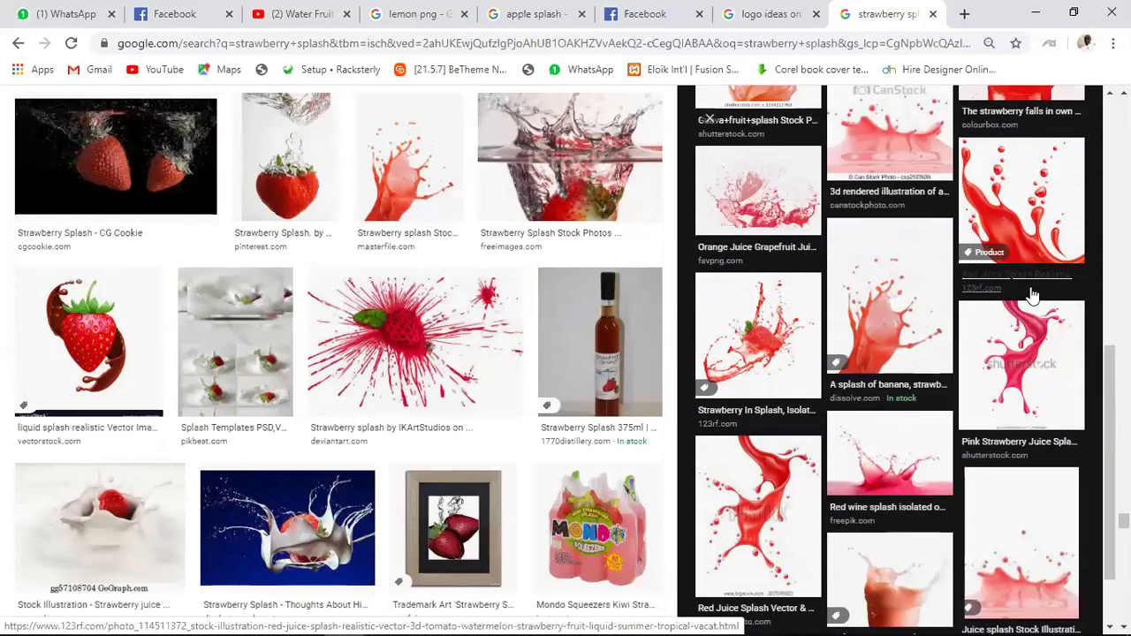
scroll(1034, 292, "down", 1)
scroll(1032, 297, "up", 5)
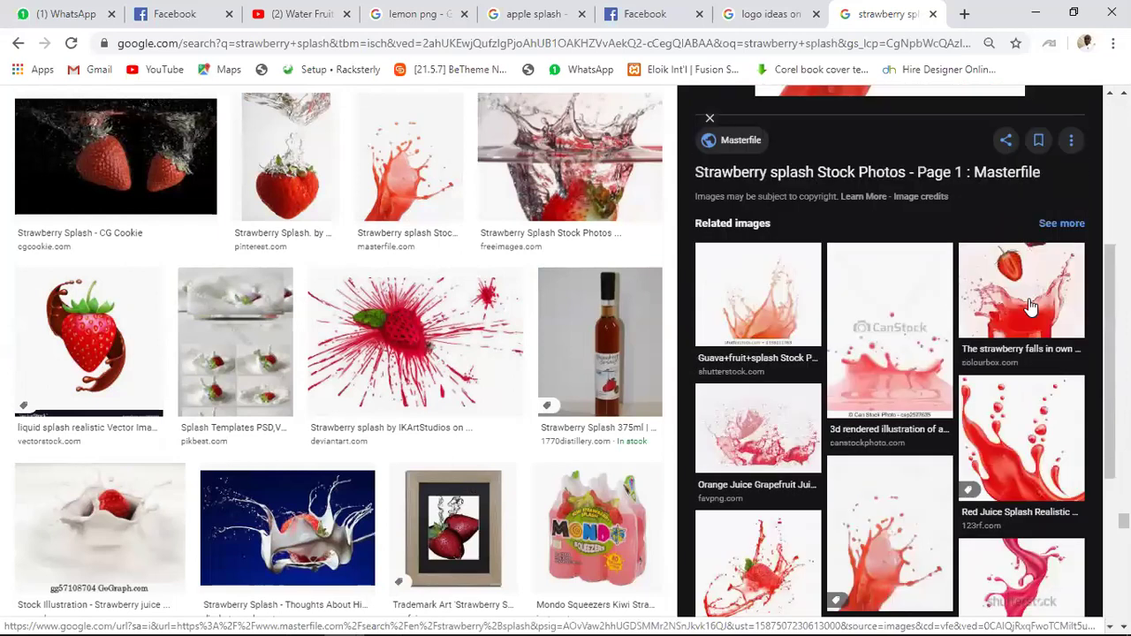
left_click(1037, 422)
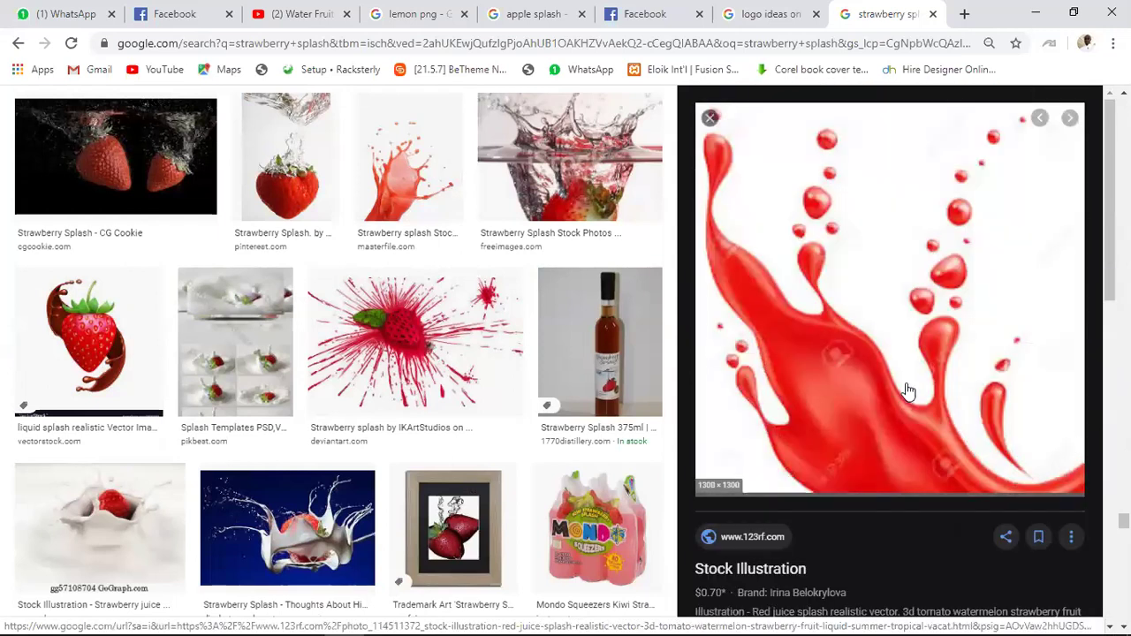
scroll(930, 385, "down", 8)
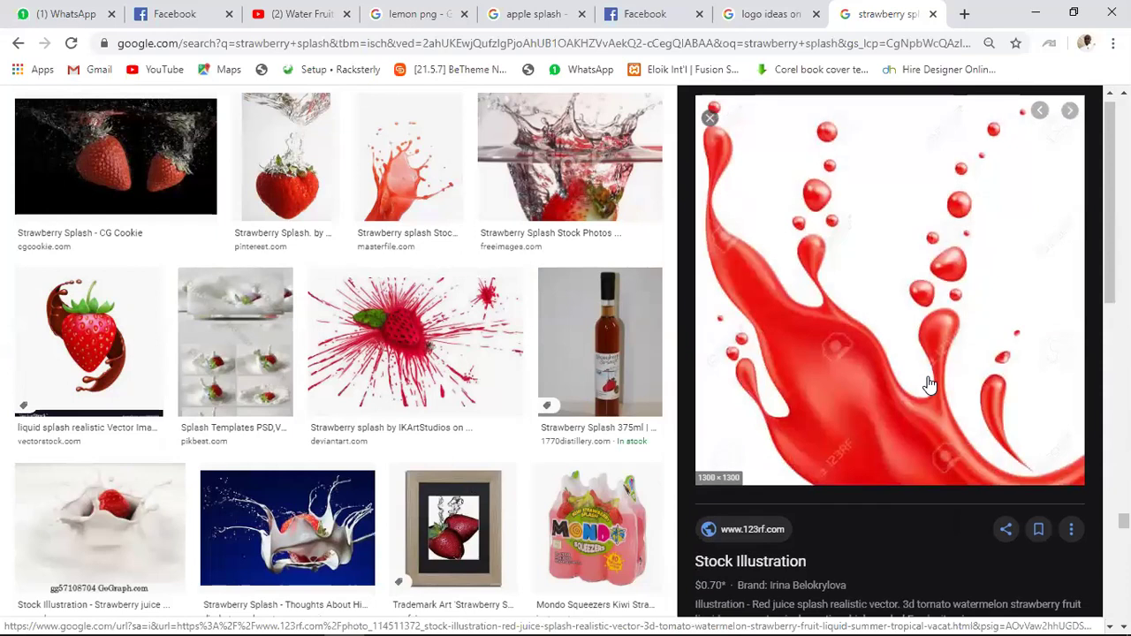
scroll(929, 385, "down", 2)
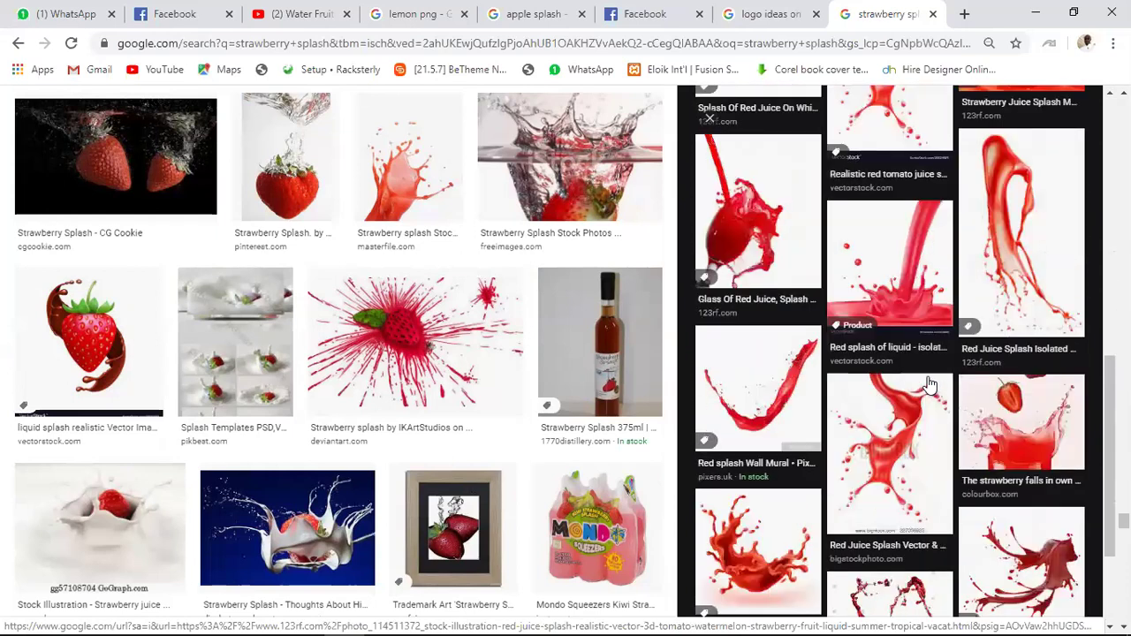
scroll(954, 358, "up", 3)
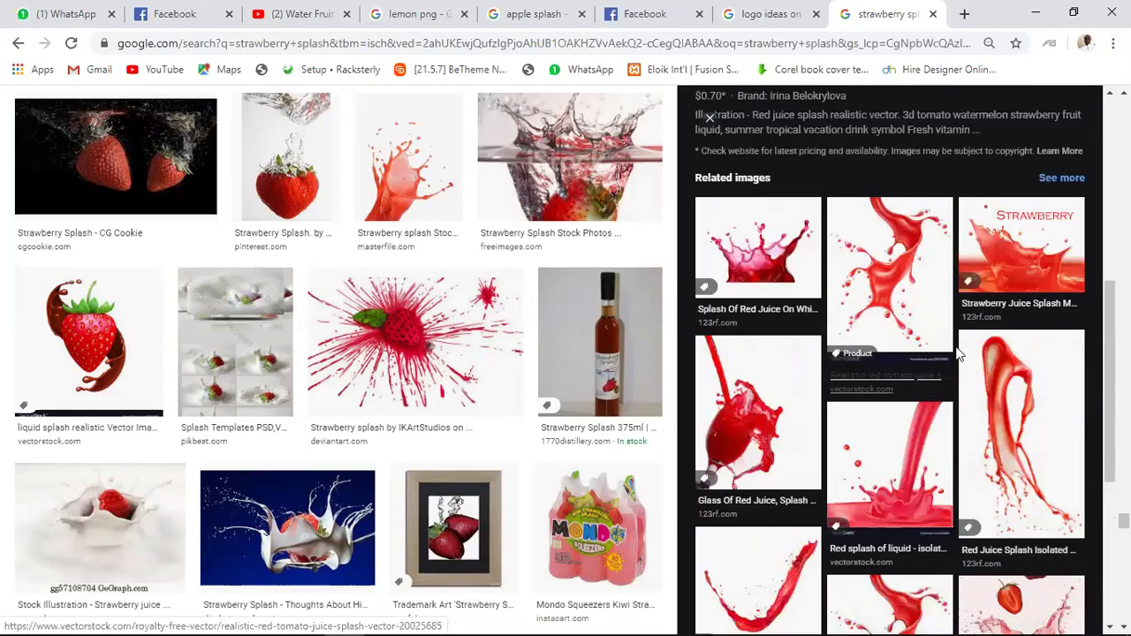
left_click(1040, 267)
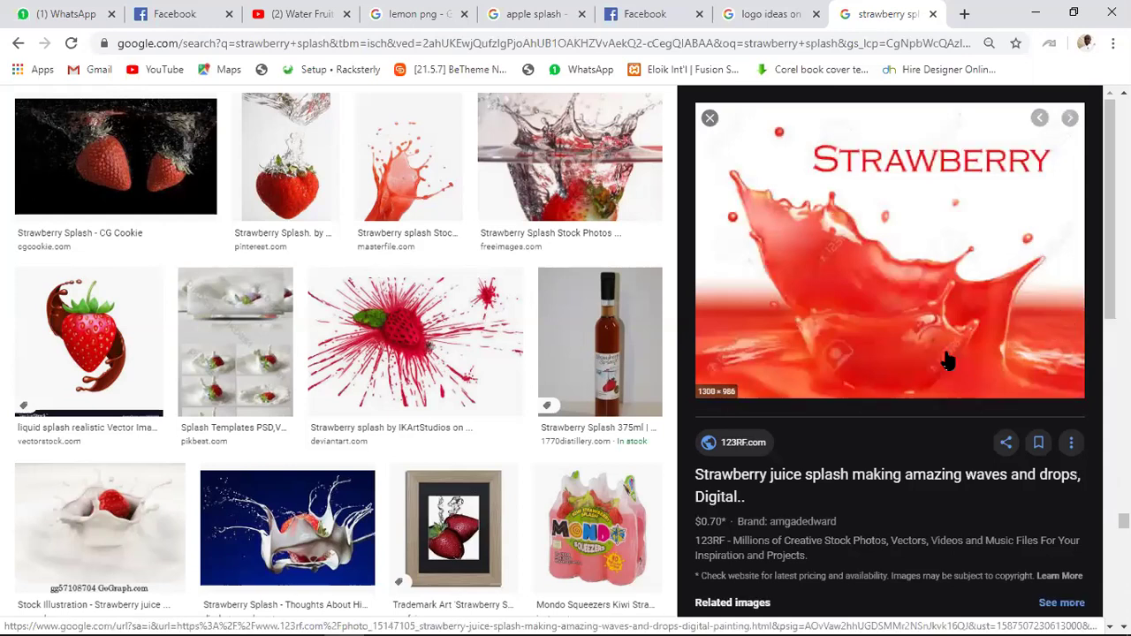
scroll(944, 357, "down", 5)
scroll(946, 358, "down", 3)
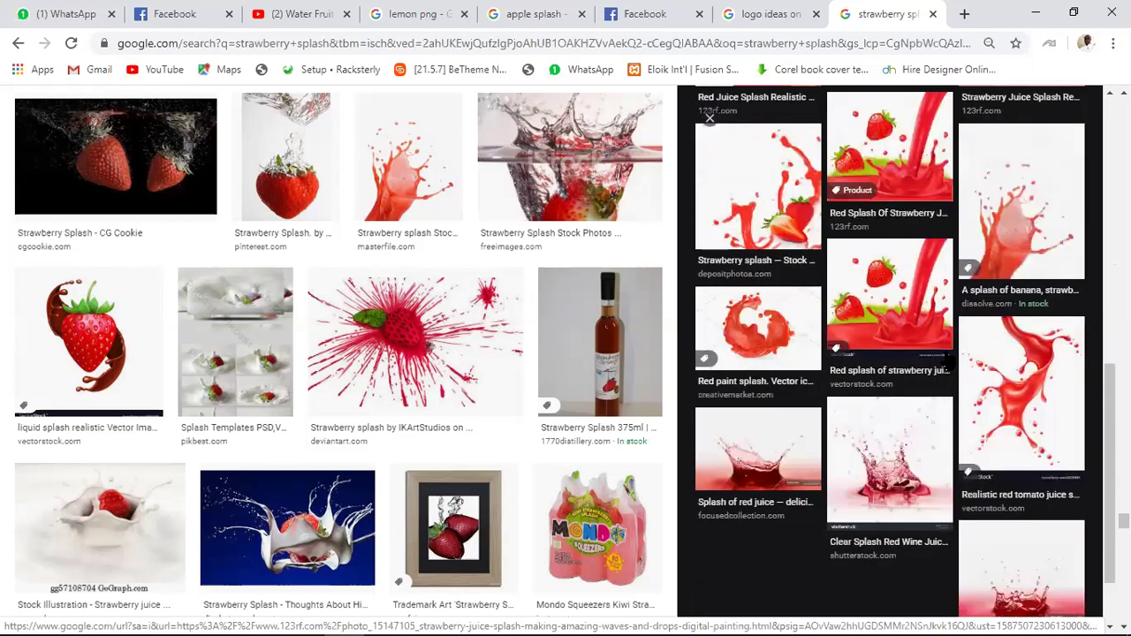
scroll(946, 358, "down", 1)
scroll(946, 354, "up", 10)
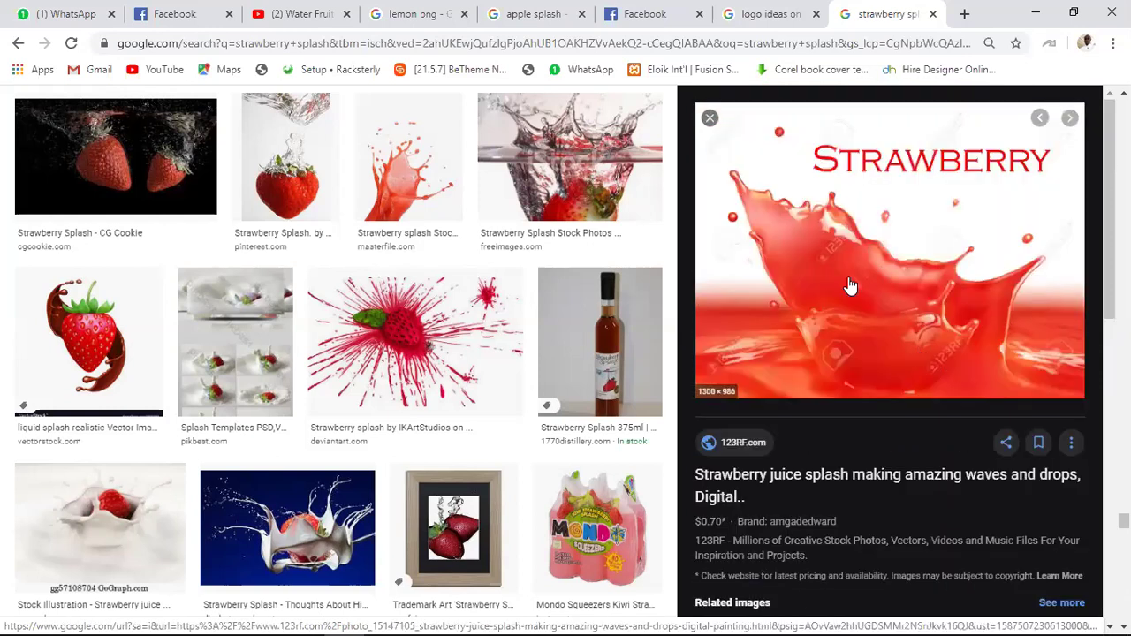
scroll(849, 285, "up", 2)
scroll(853, 283, "down", 8)
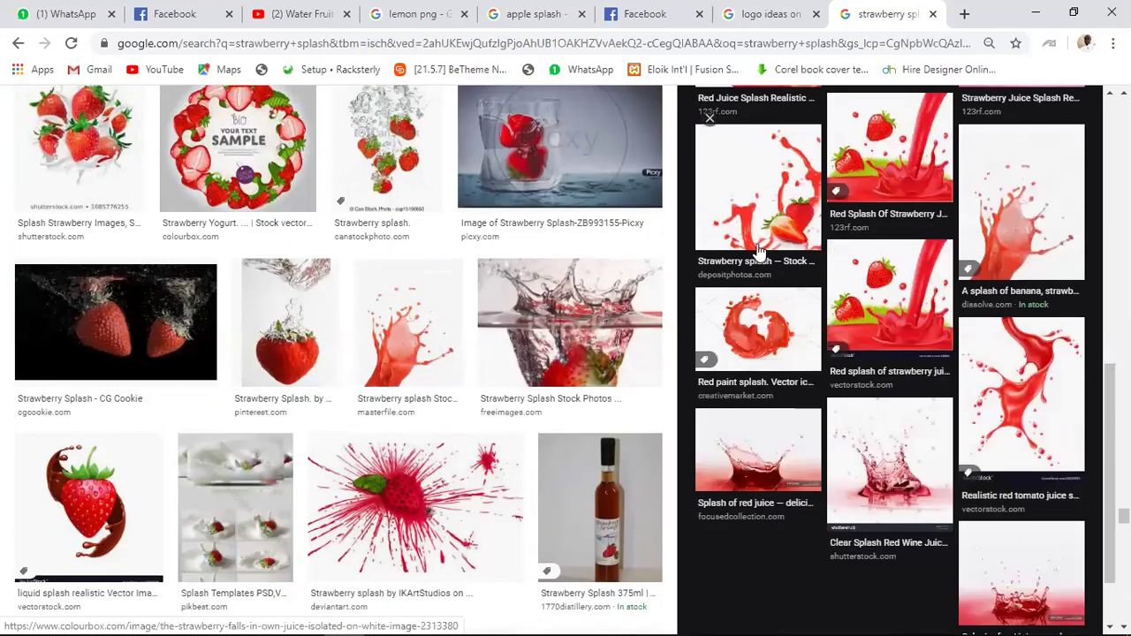
Compare the related 123RF and VectorStock red juice splashes and open the preview of Majestic Wall Art's "Red Paint Splash Wall Mural".
left_click(759, 252)
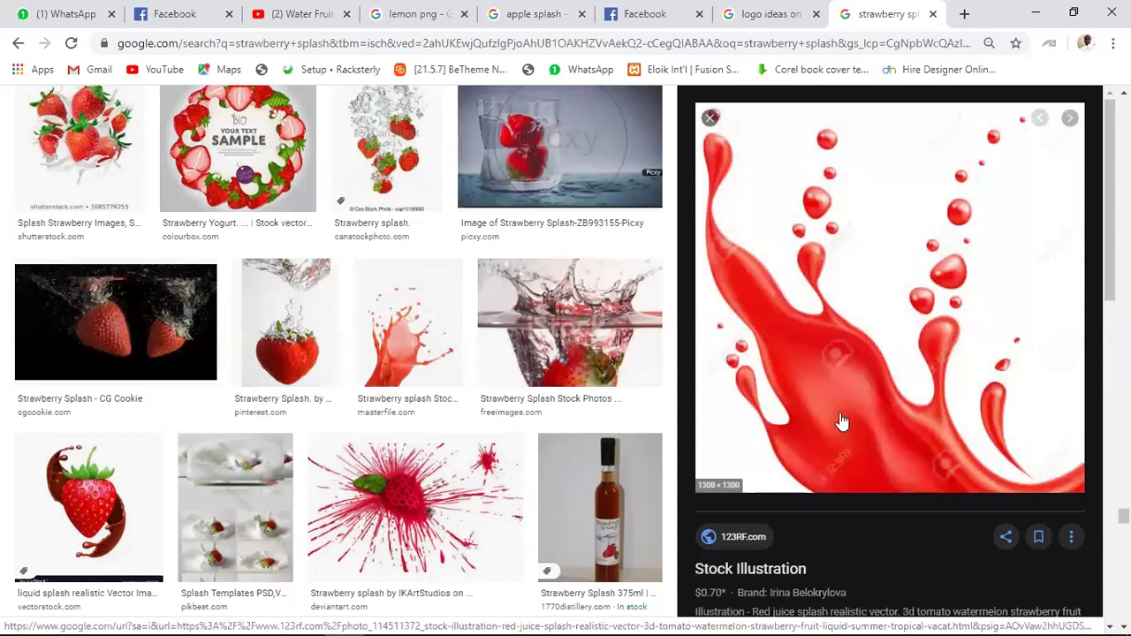
scroll(874, 437, "down", 5)
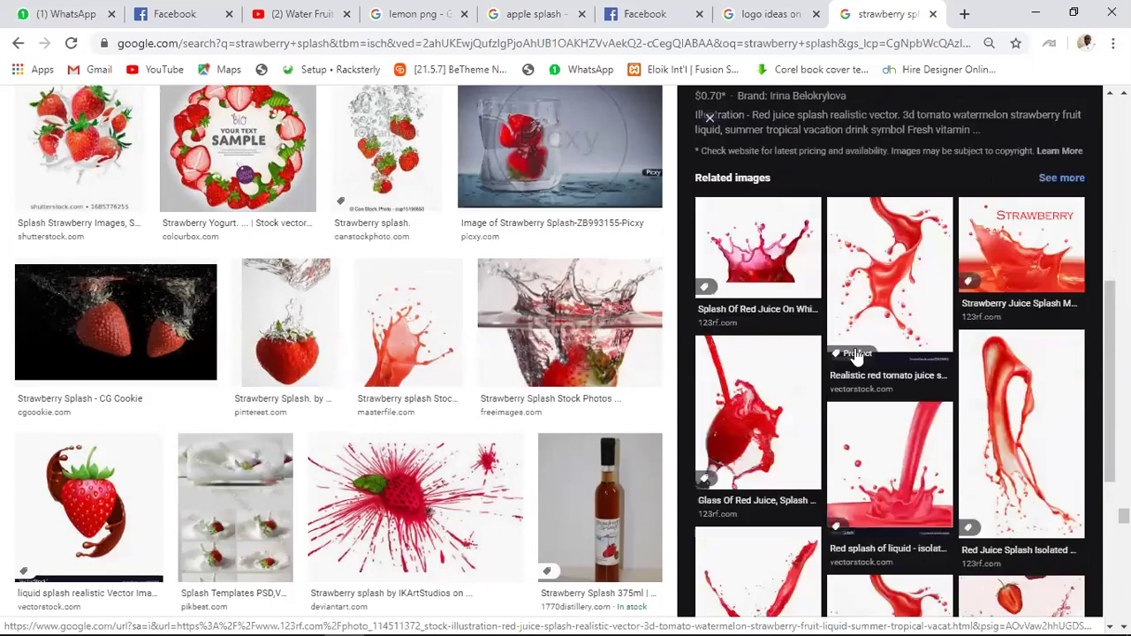
left_click(884, 336)
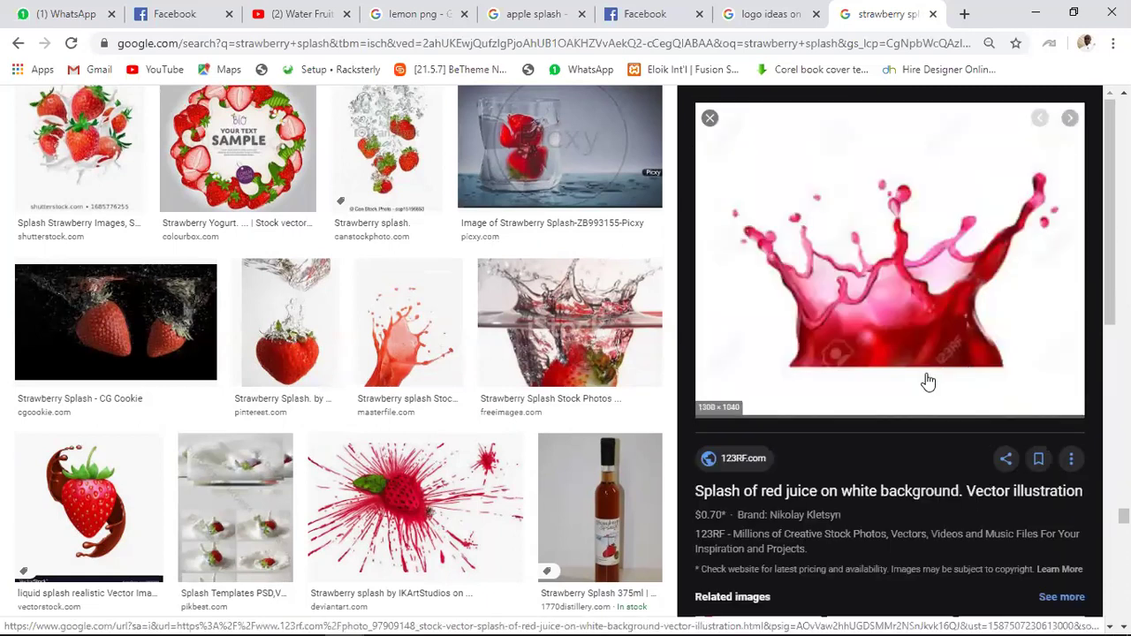
scroll(926, 382, "down", 5)
scroll(927, 382, "down", 1)
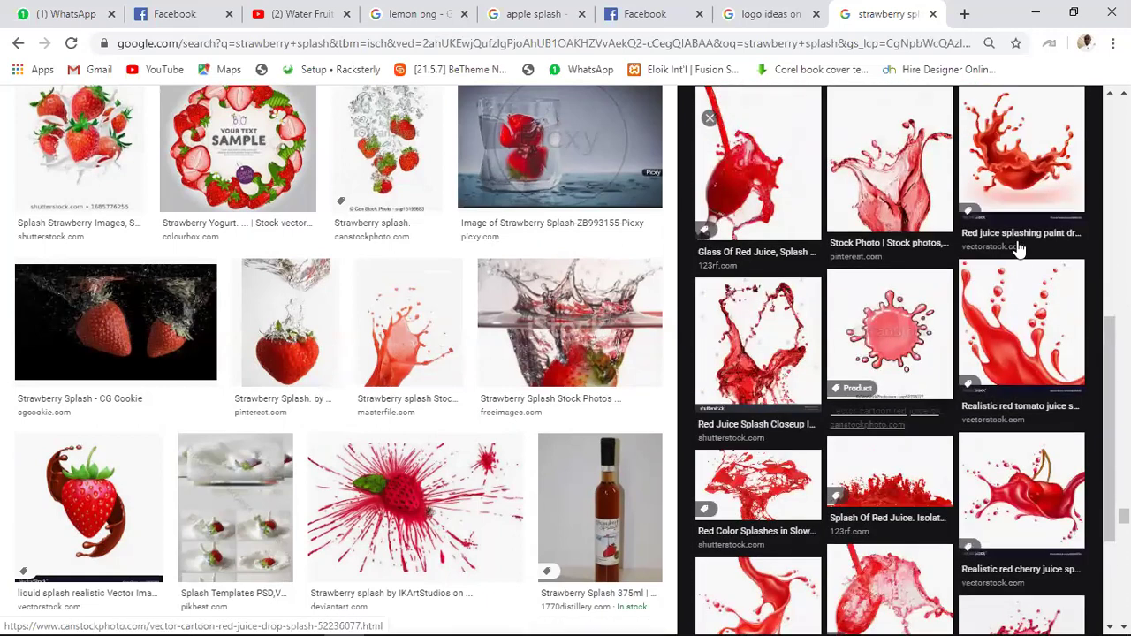
left_click(1016, 382)
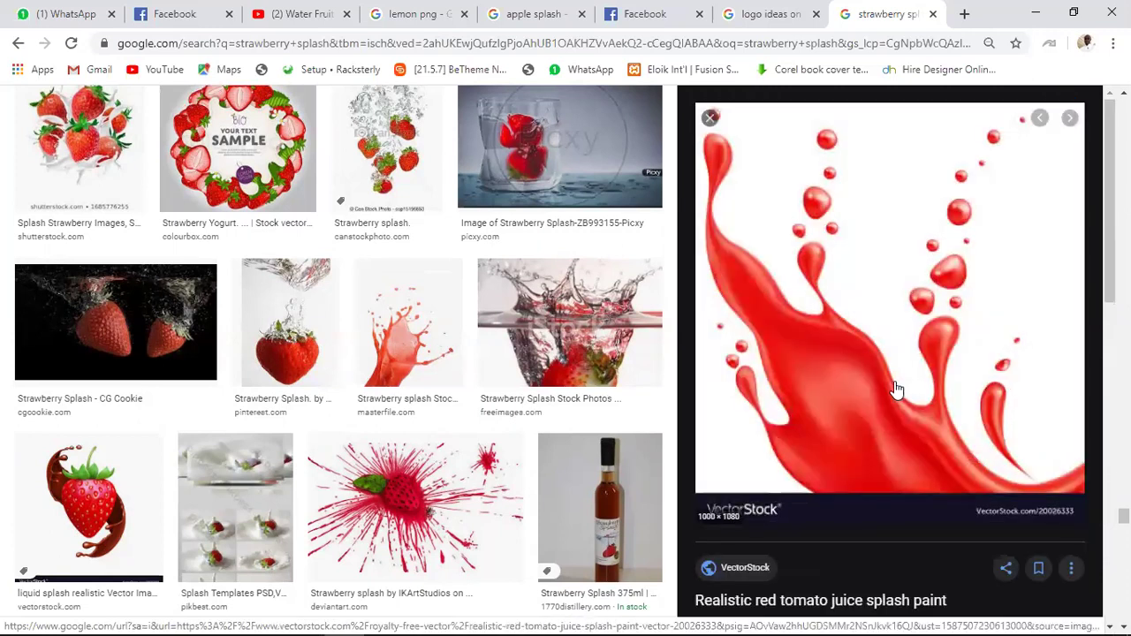
scroll(894, 394, "down", 1)
scroll(893, 401, "down", 5)
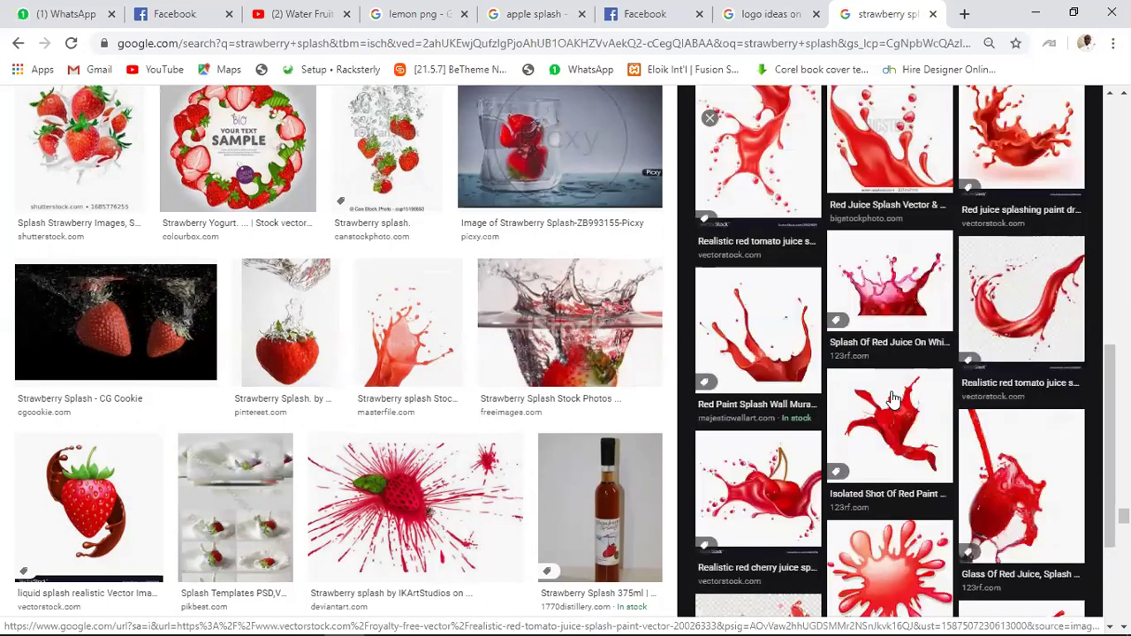
scroll(799, 213, "down", 4)
left_click(985, 414)
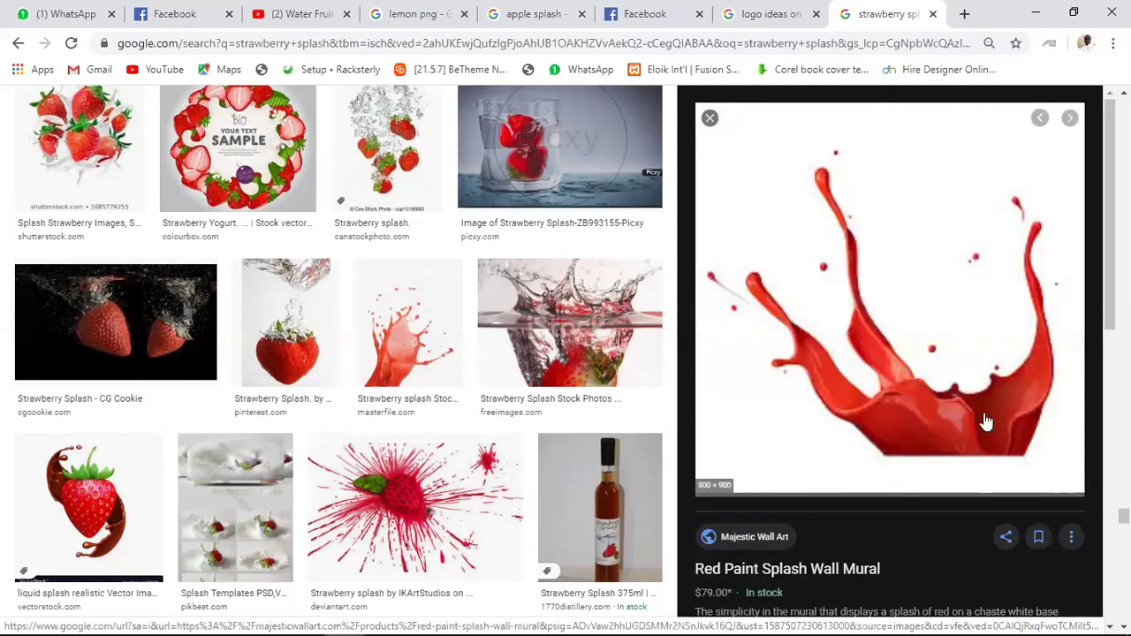
right_click(931, 404)
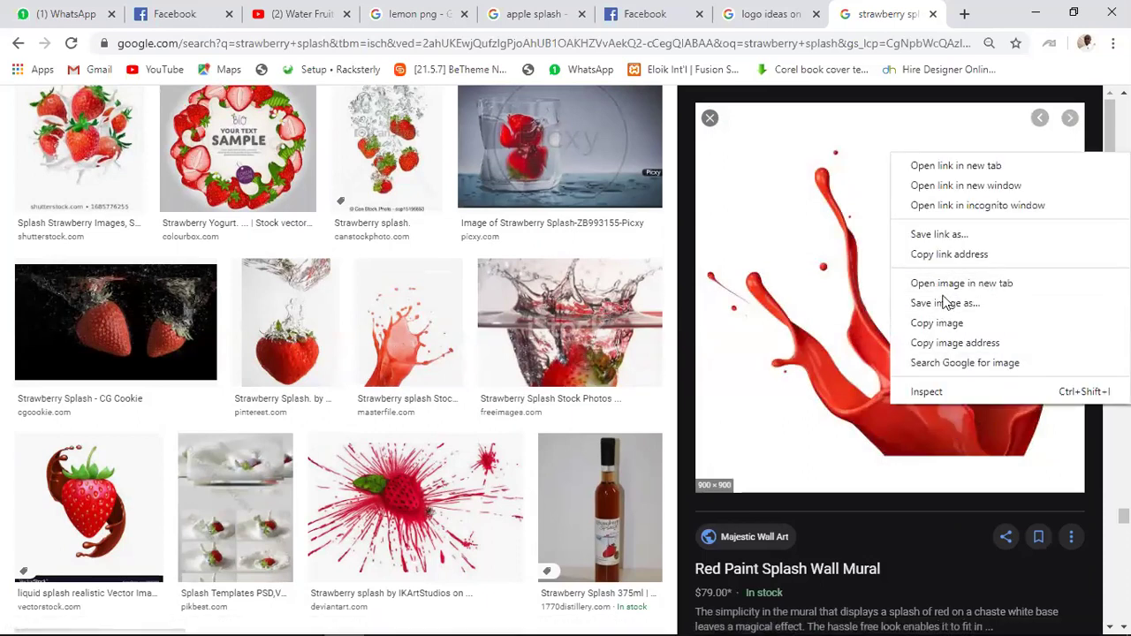
left_click(945, 303)
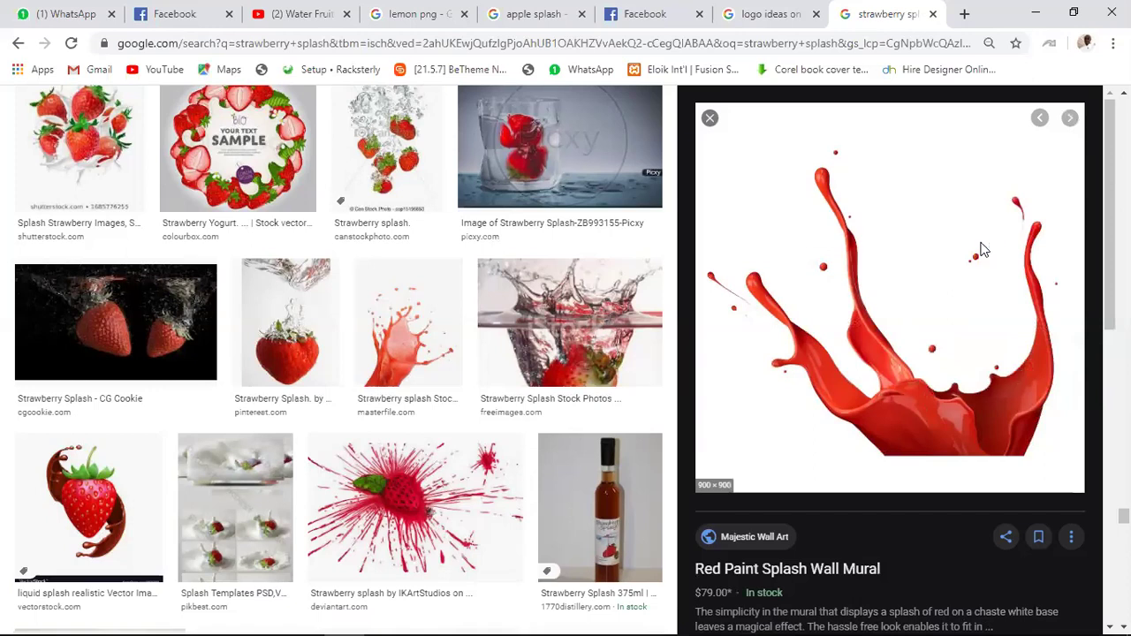
scroll(905, 280, "down", 10)
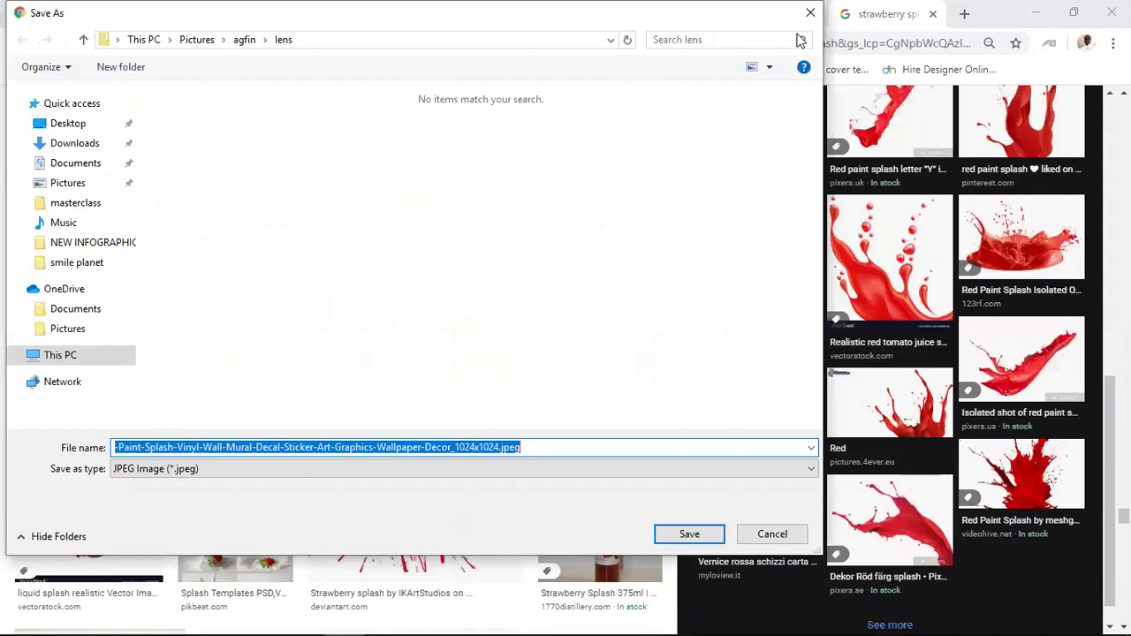
left_click(811, 12)
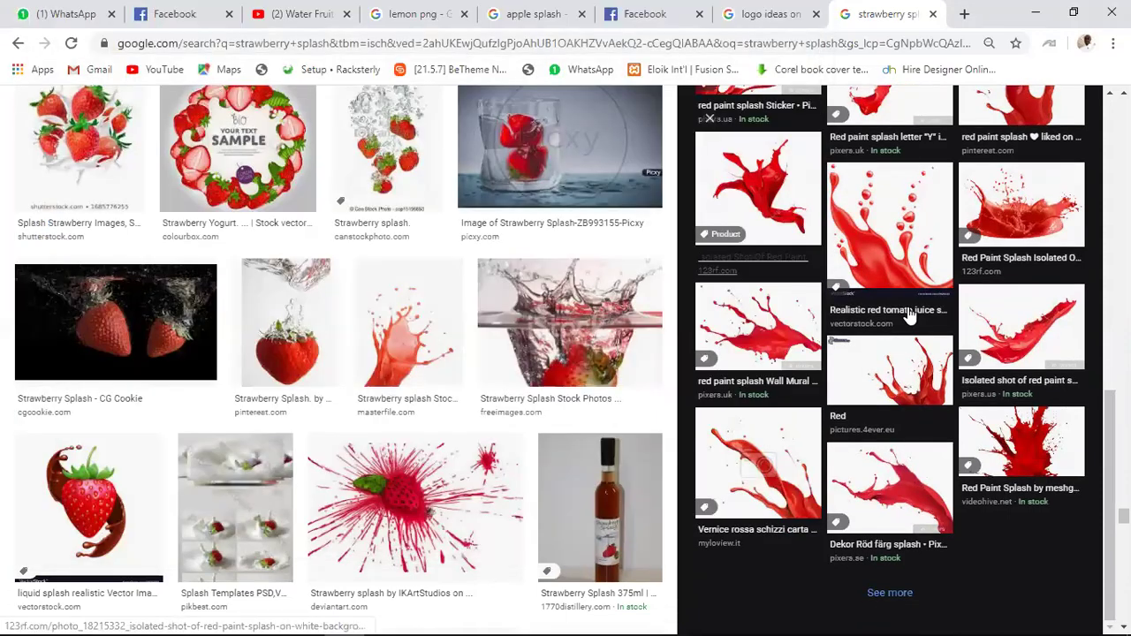
Copy the "Red Paint Splash Wall Mural" image, switch to Photoshop and paste it into the classwork document above the strawberry slices.
left_click(907, 307)
right_click(909, 309)
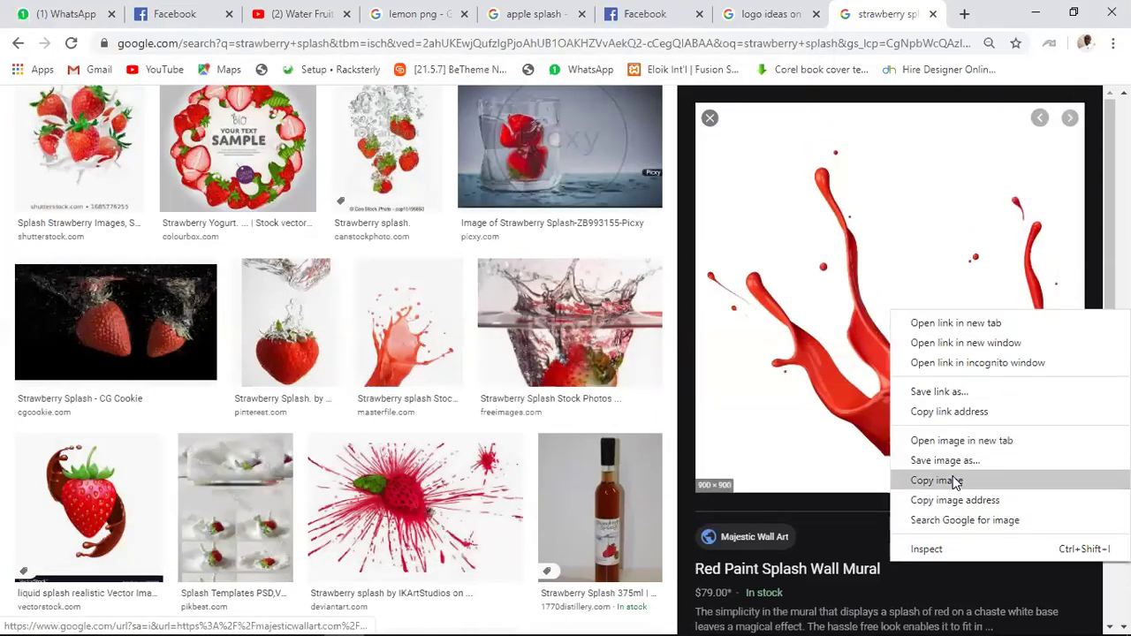
left_click(955, 477)
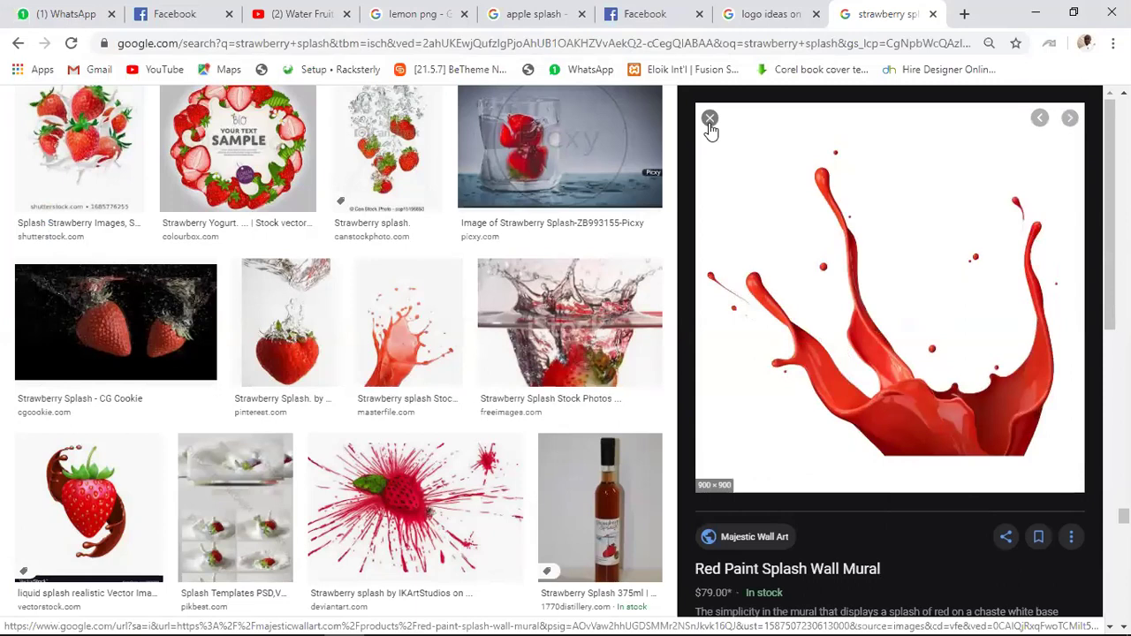
key("alt+Tab")
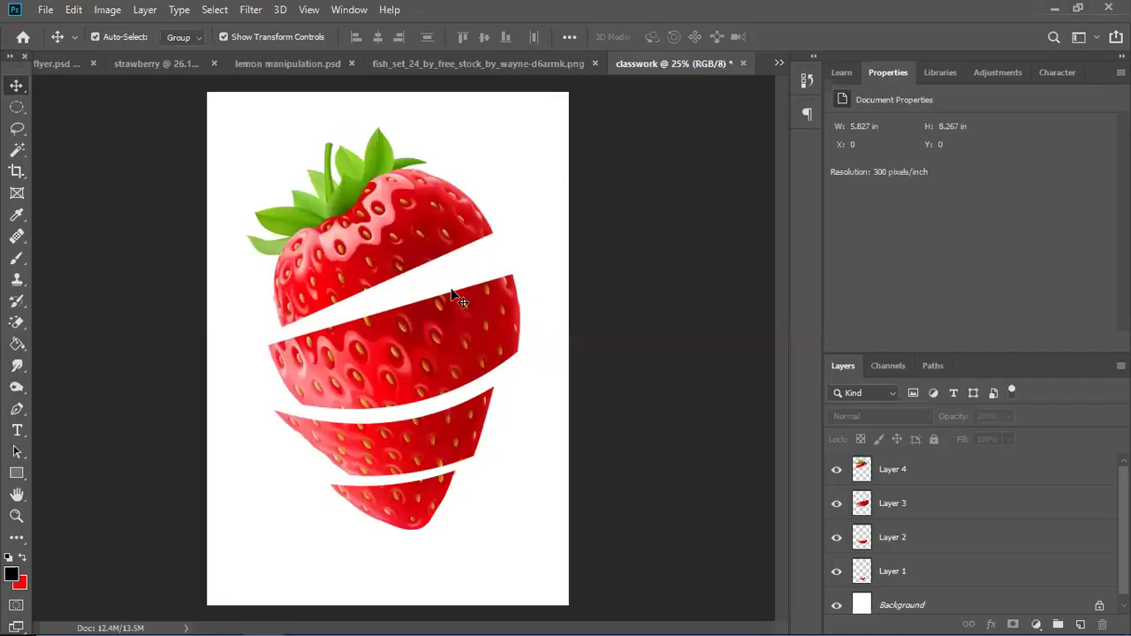
key("ctrl+v")
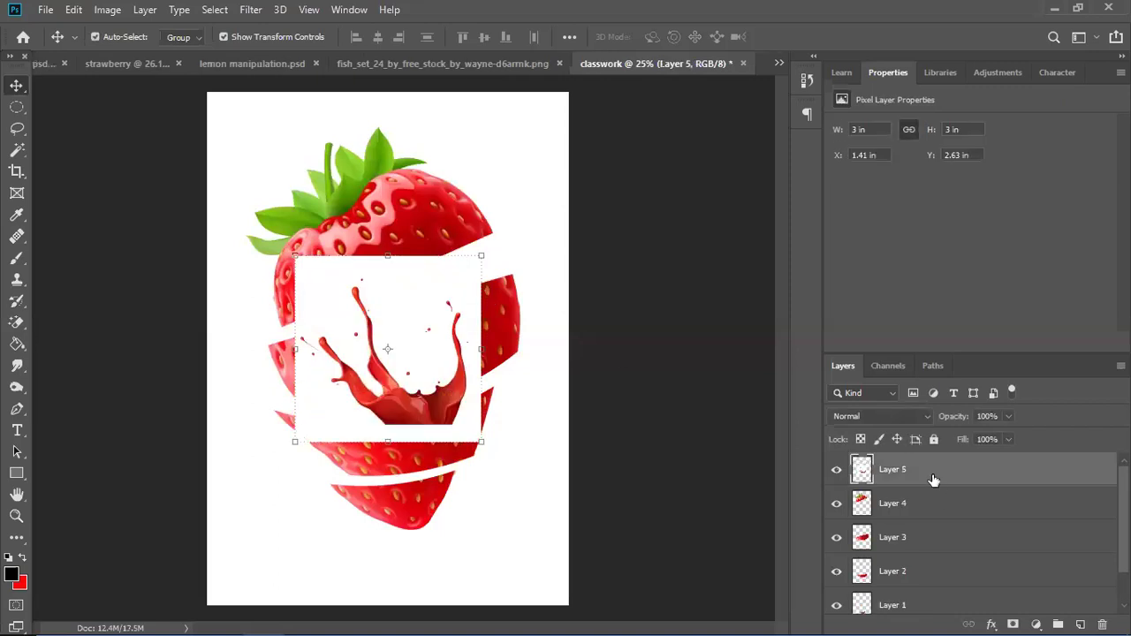
Enlarge the pasted splash image to about 5.04 in square and position it over the upper strawberry slices.
left_click_drag(378, 329, 360, 273)
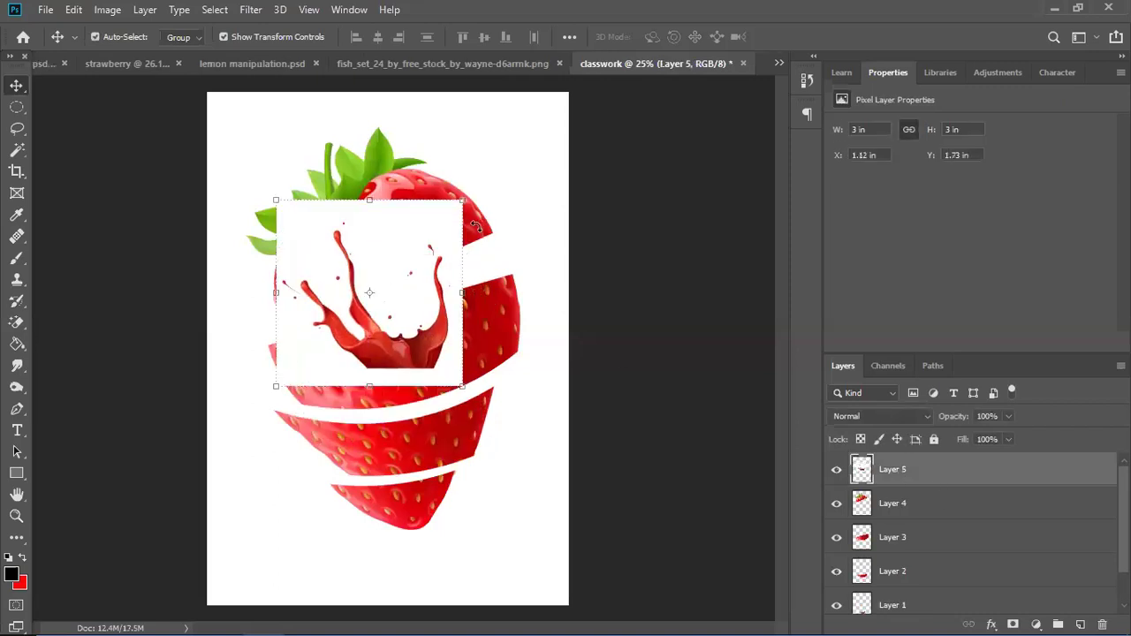
left_click_drag(461, 199, 530, 132)
left_click_drag(250, 431, 196, 484)
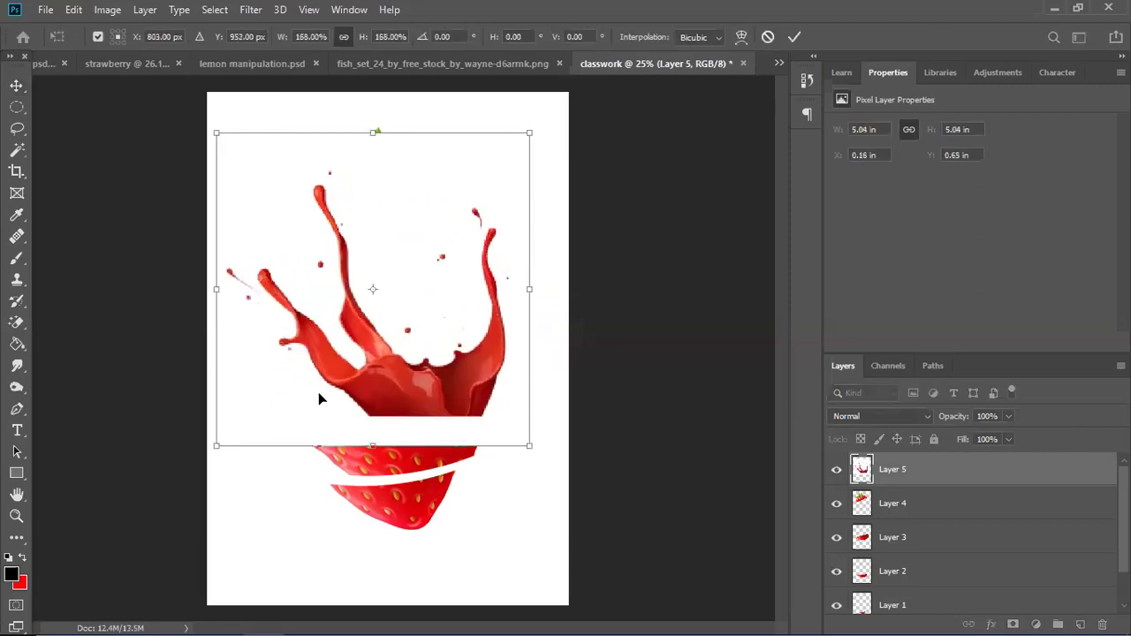
key("Return")
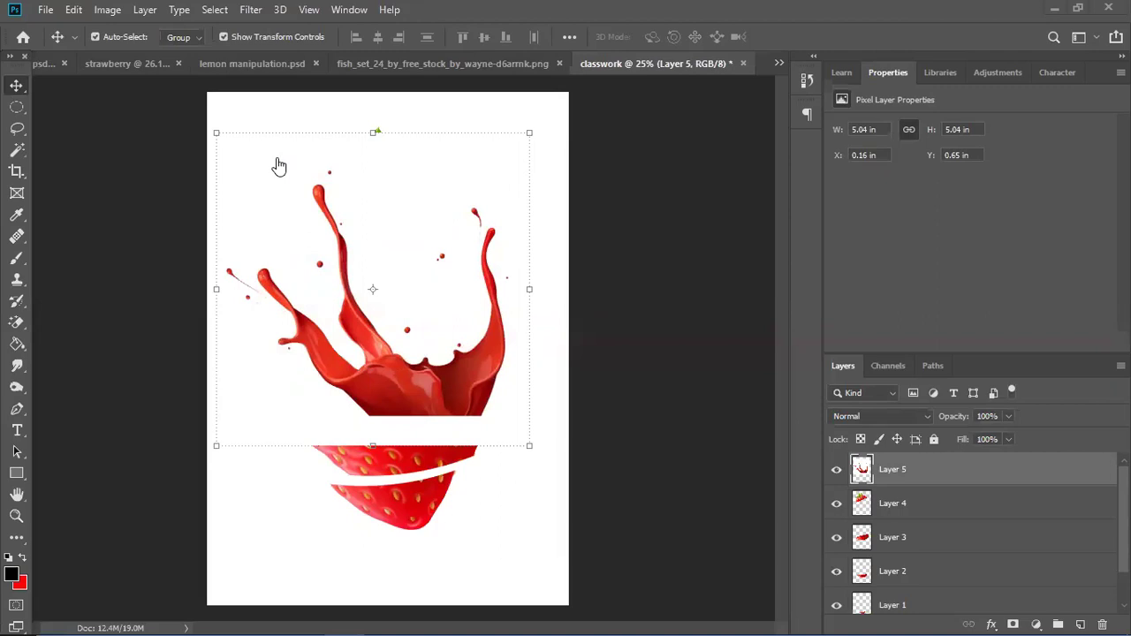
mouse_move(417, 248)
left_mouse_down()
mouse_move(417, 262)
mouse_move(438, 239)
left_mouse_up()
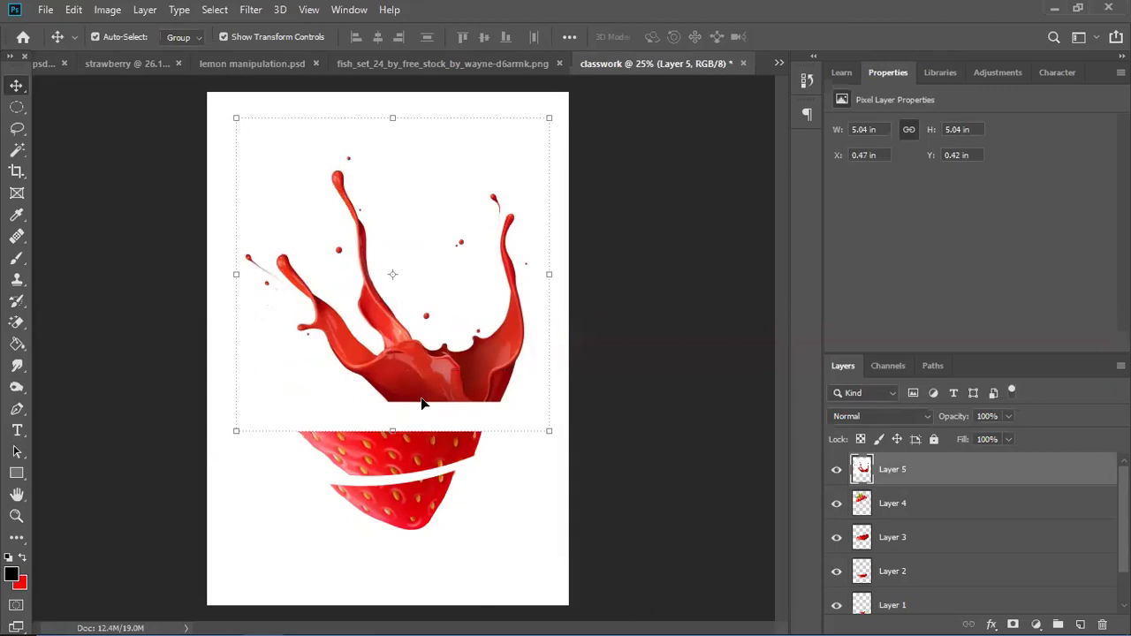
Remove the white background around the splash on Layer 5 with the Magic Eraser tool.
left_click(17, 345)
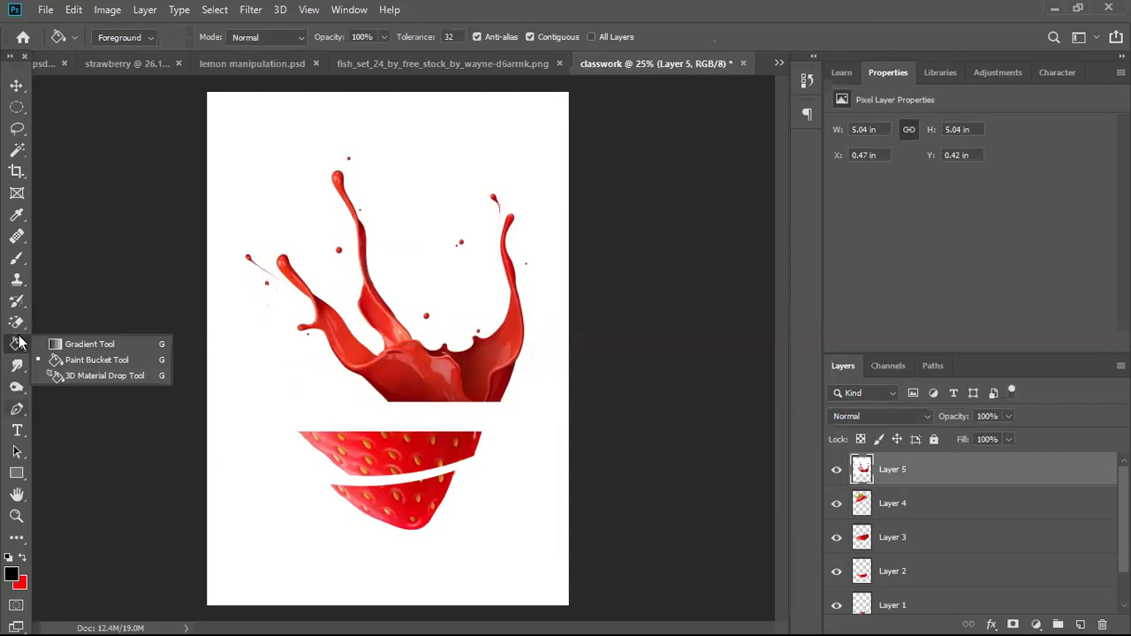
left_click_drag(17, 325, 103, 356)
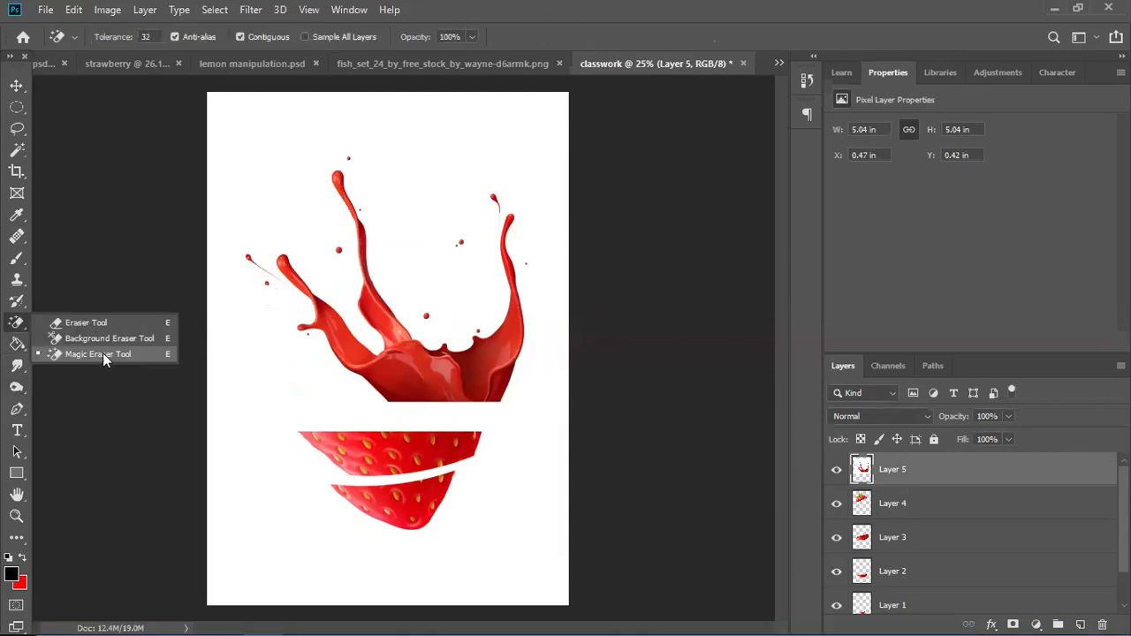
left_click(300, 228)
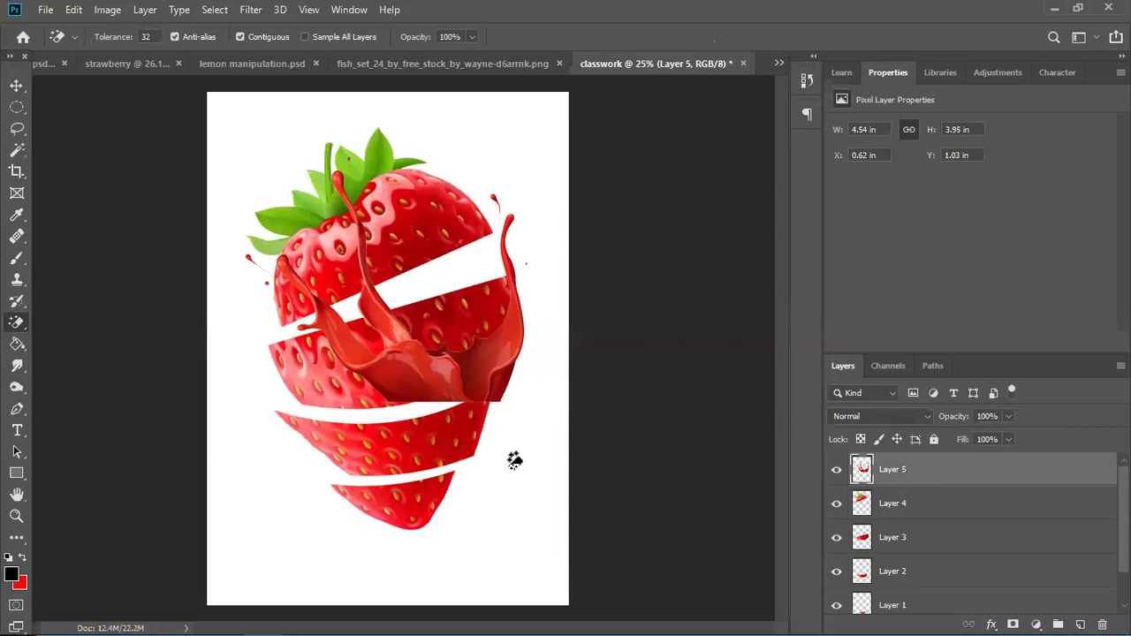
Try to shrink the splash to about 60%, rotate it about -23° and move it to the canvas's upper right corner.
left_click(16, 87)
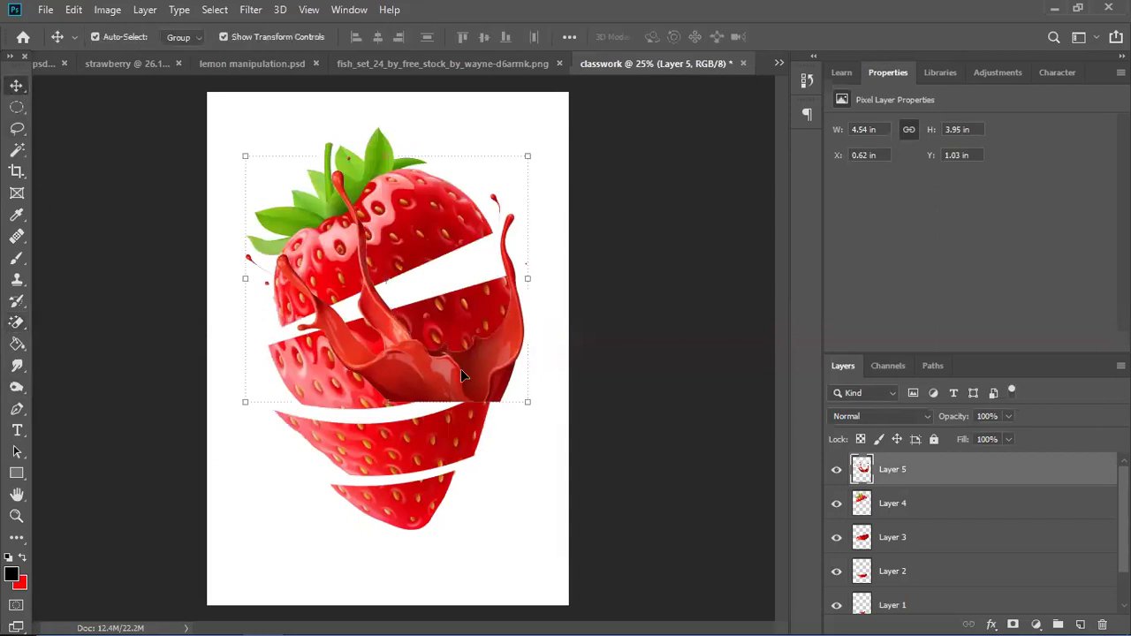
left_click_drag(239, 154, 358, 255)
left_click_drag(389, 377, 340, 362)
left_click_drag(409, 275, 399, 216)
left_click_drag(345, 309, 557, 109)
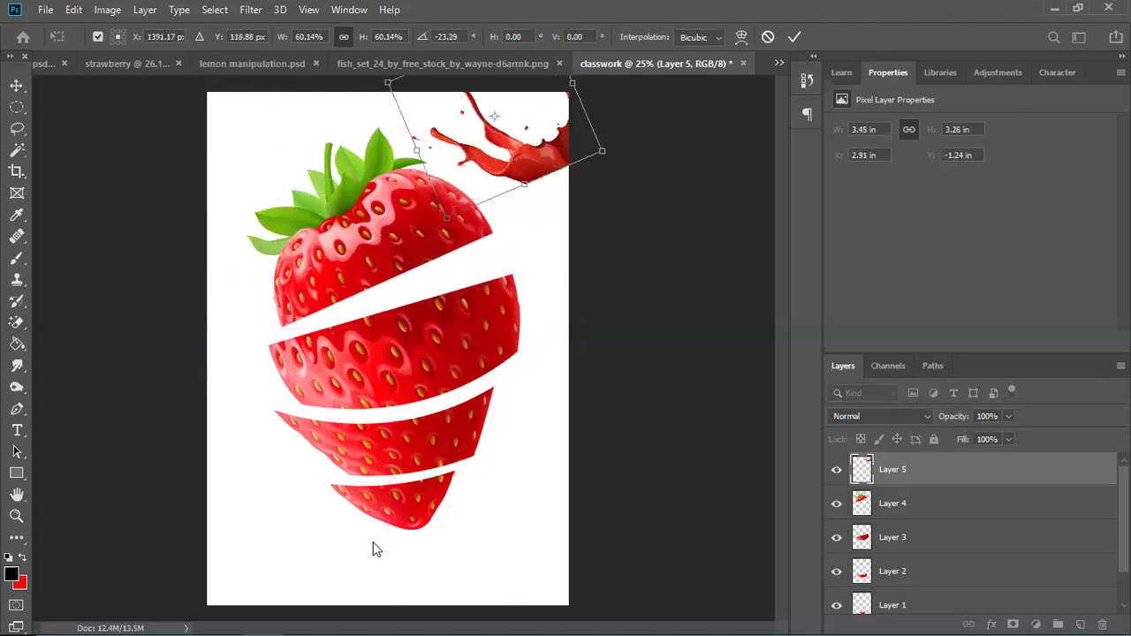
Examine the cut faces and splashes in the finished strawberry document up close, then return to the classwork document.
left_click(133, 65)
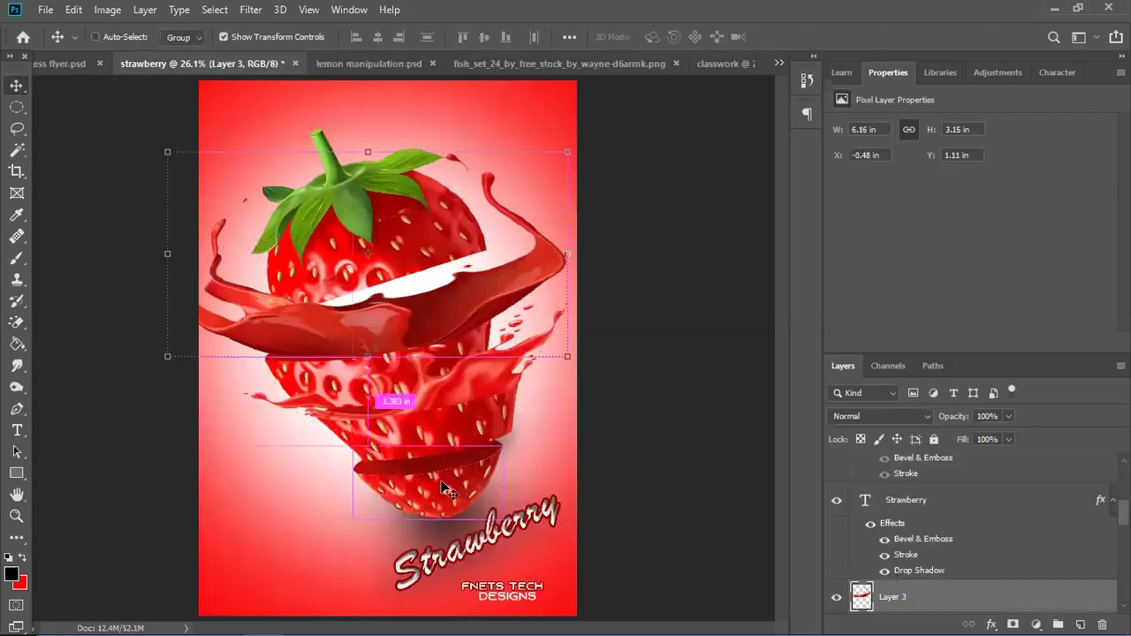
key("ctrl+plus")
key("ctrl+plus")
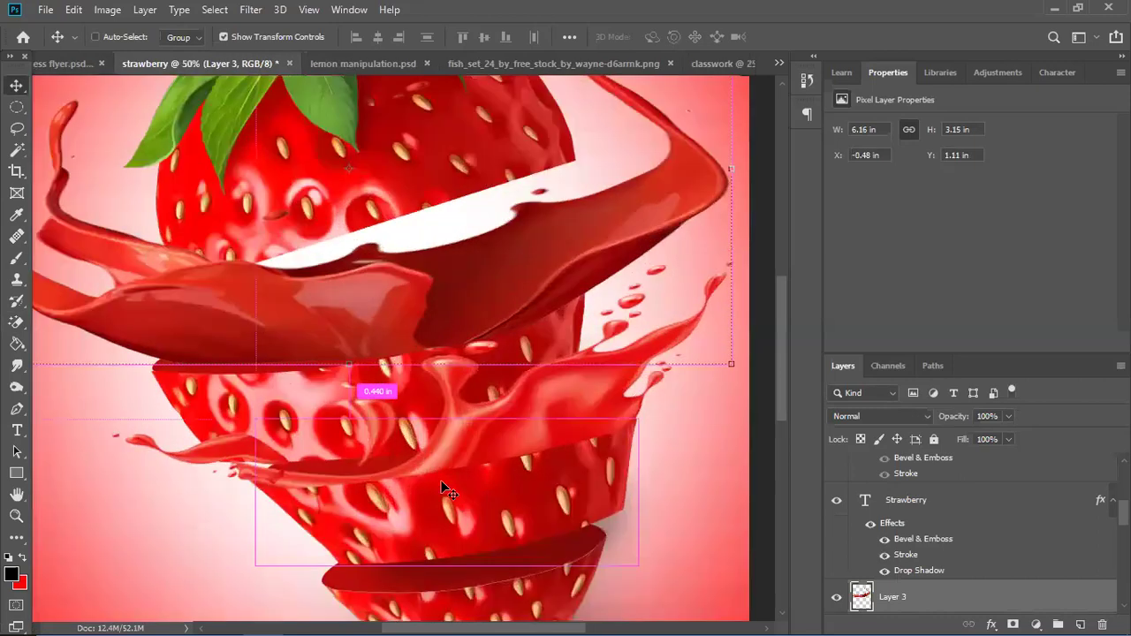
left_click_drag(401, 335, 360, 136)
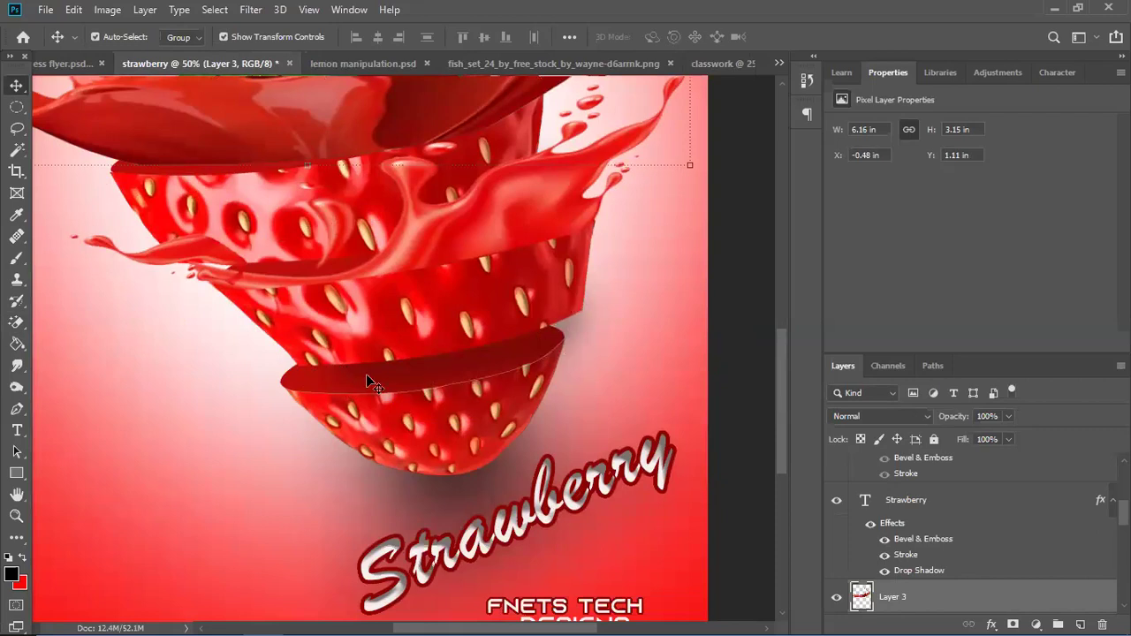
key("ctrl+0")
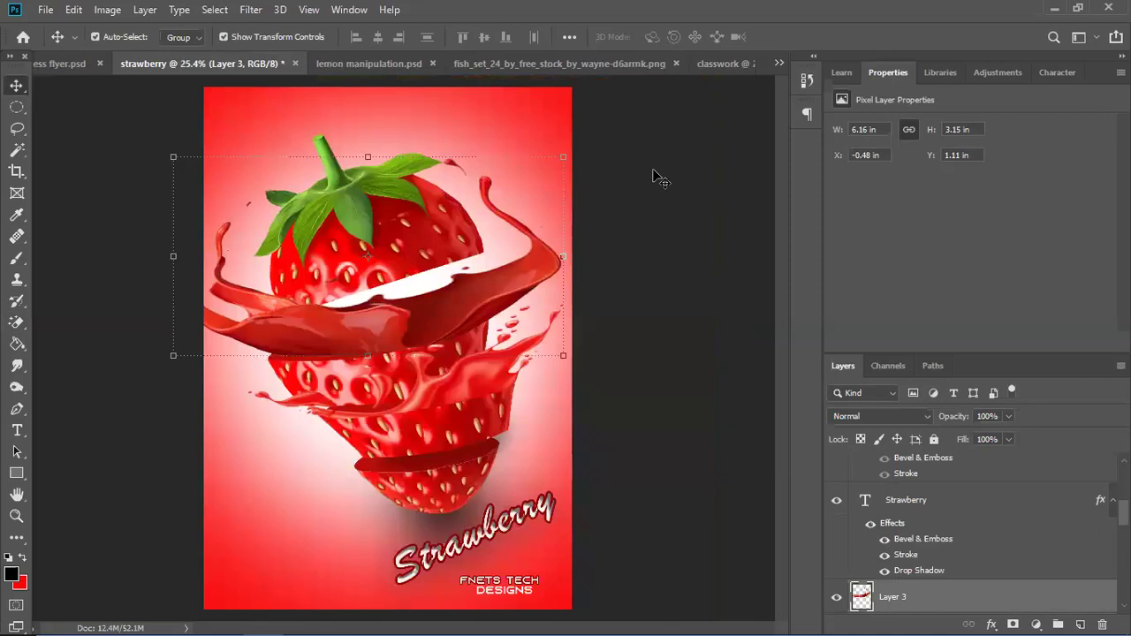
left_click(720, 63)
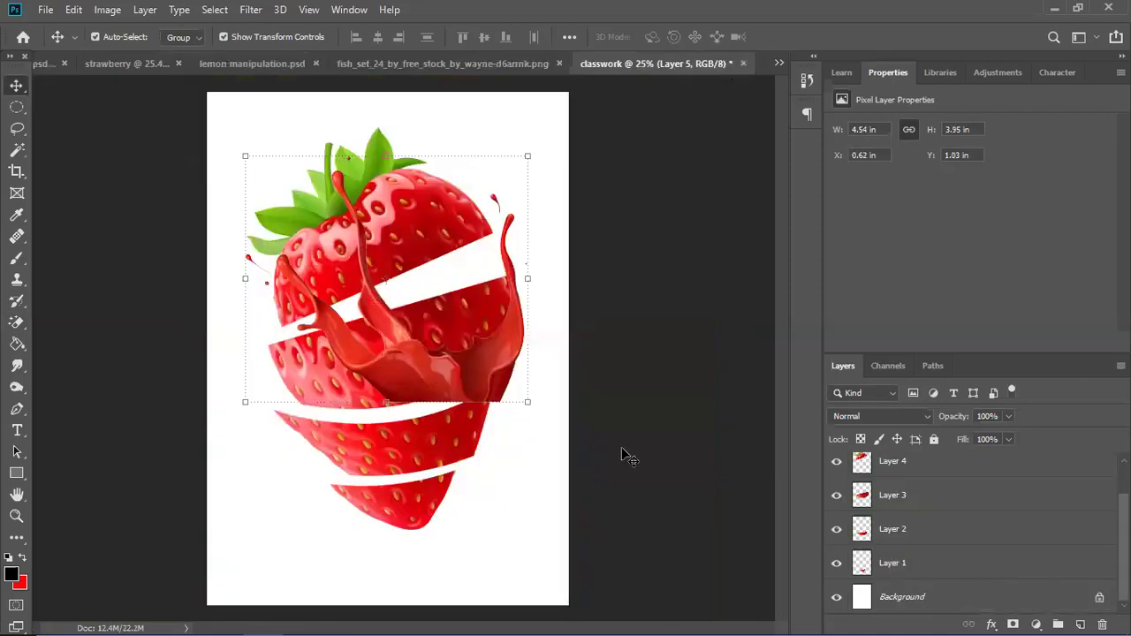
Draw a flat ellipse about 508 by 72 px below the strawberry with the Ellipse tool.
left_click(21, 480)
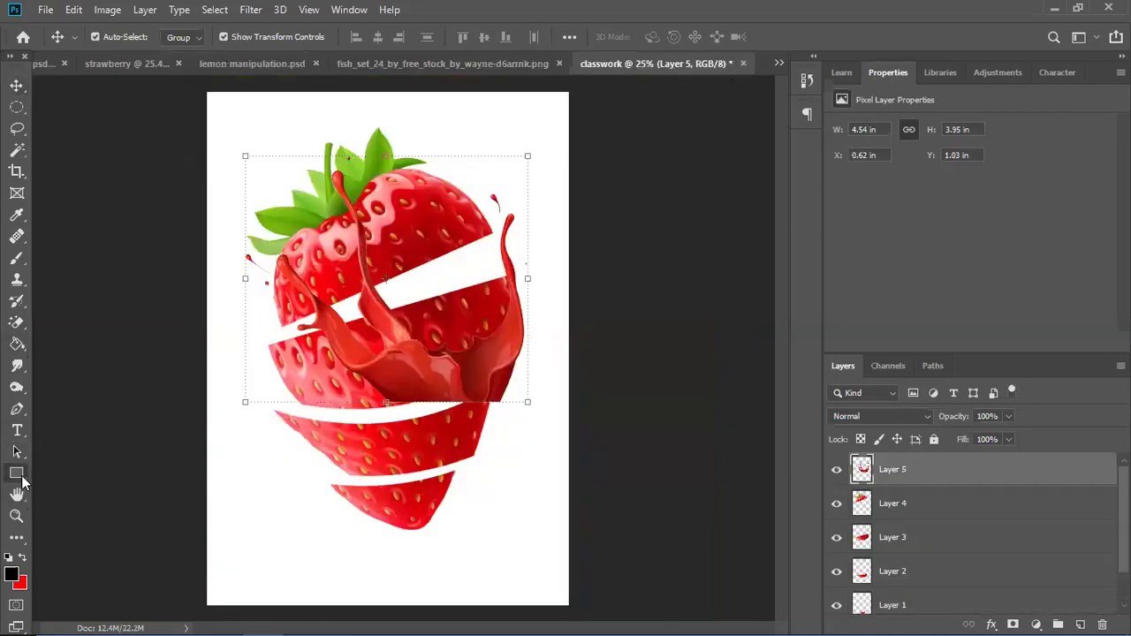
left_click_drag(21, 480, 85, 509)
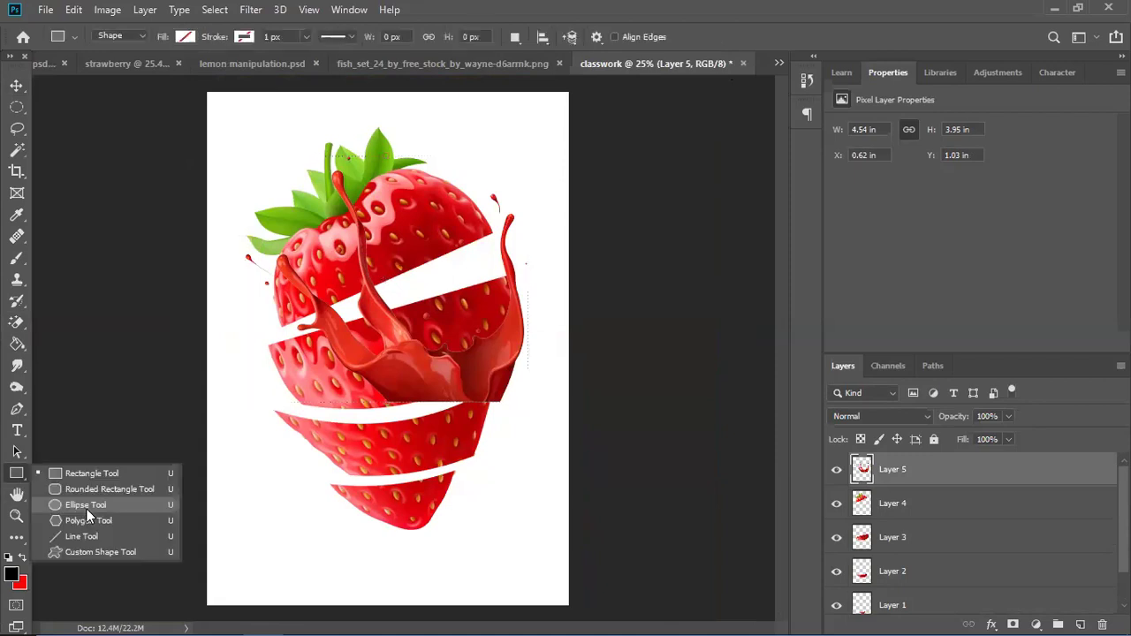
left_click(86, 509)
mouse_move(341, 550)
left_mouse_down()
mouse_move(405, 555)
mouse_move(393, 557)
left_mouse_up()
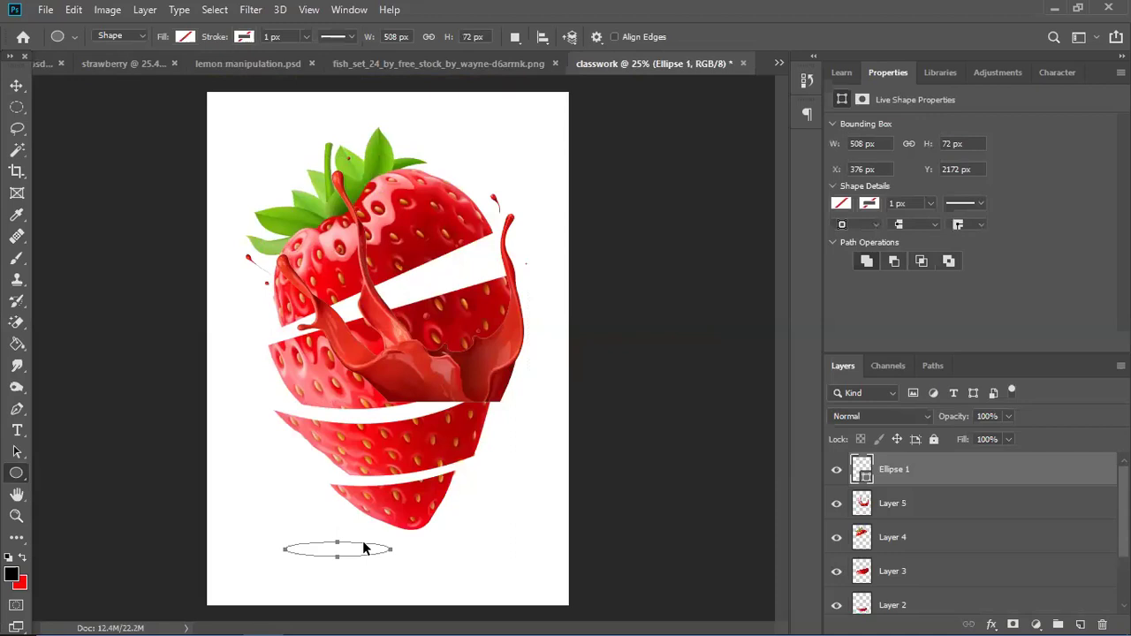
Hide the Layer 2 slice so the bottom strawberry slice stands alone in a close-up view.
key("ctrl+plus")
key("ctrl+plus")
key("ctrl+plus")
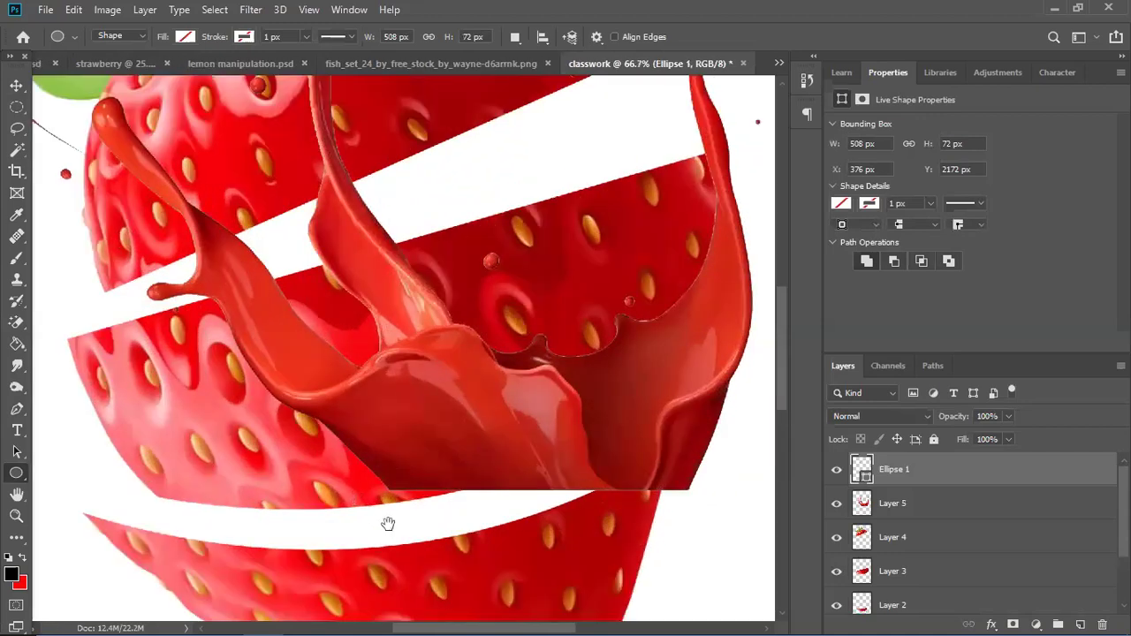
scroll(388, 524, "down", 5)
left_click_drag(475, 516, 491, 395)
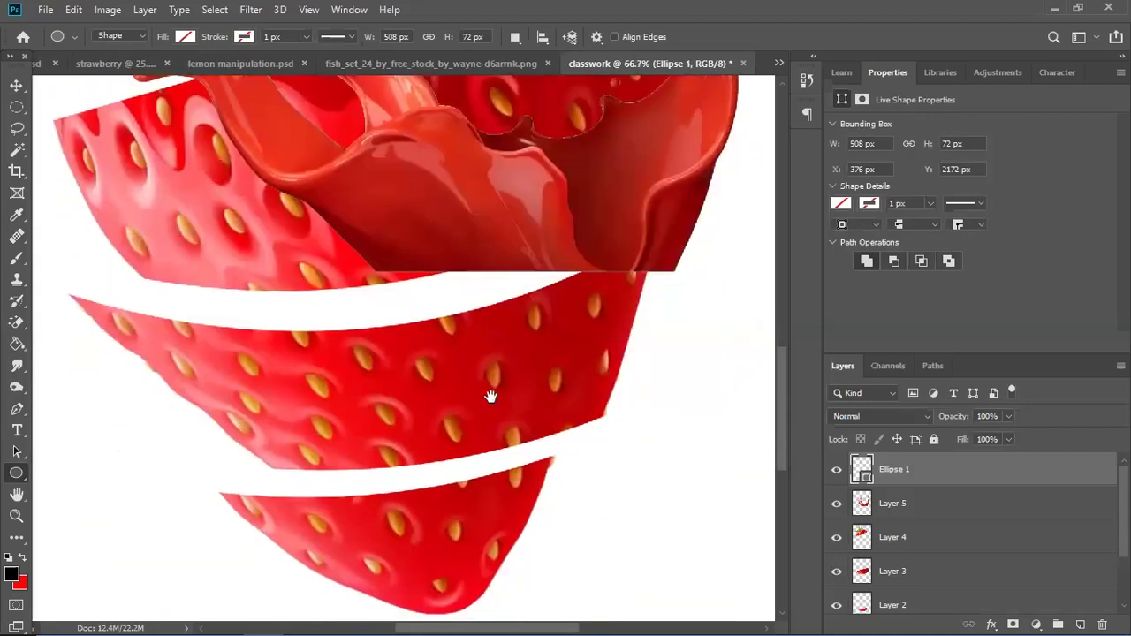
key("v")
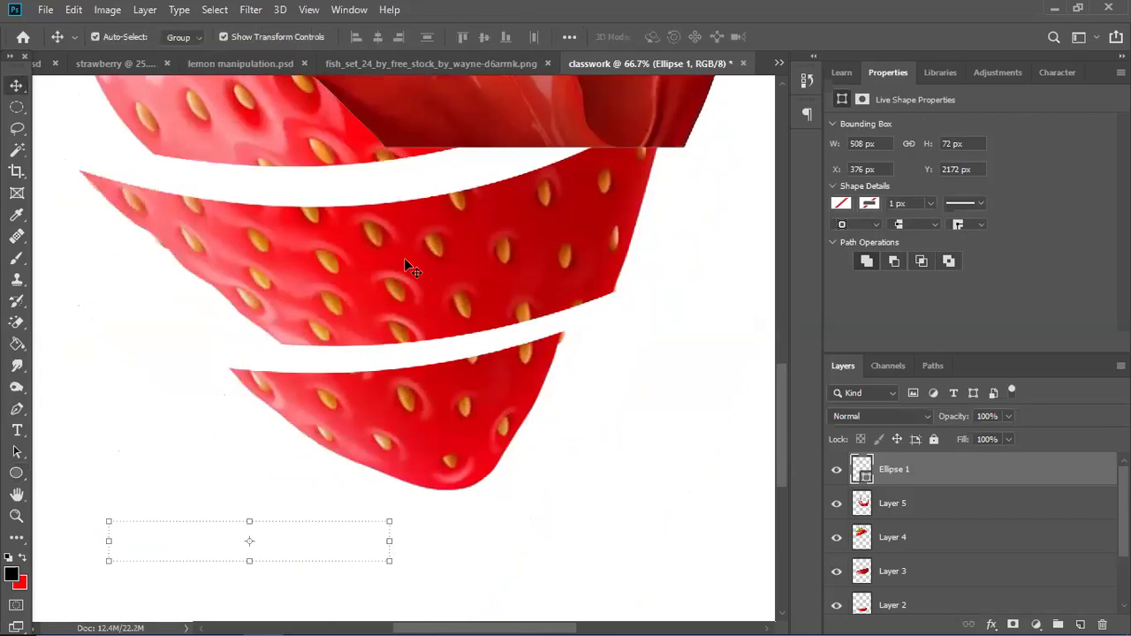
left_click(855, 601)
left_click(836, 601)
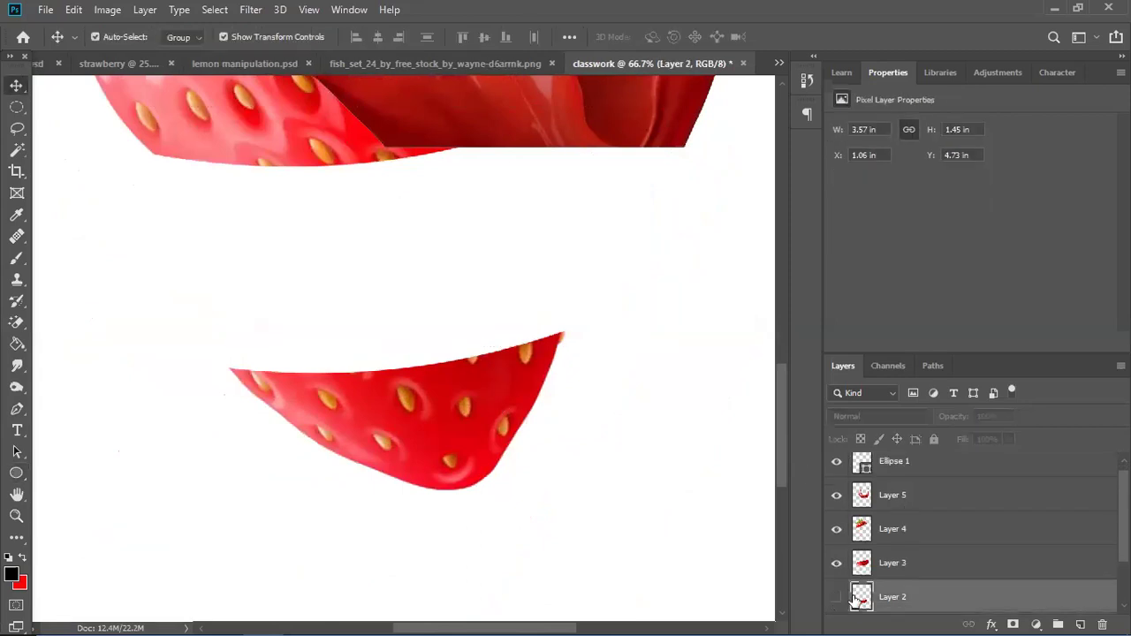
scroll(492, 468, "down", 3)
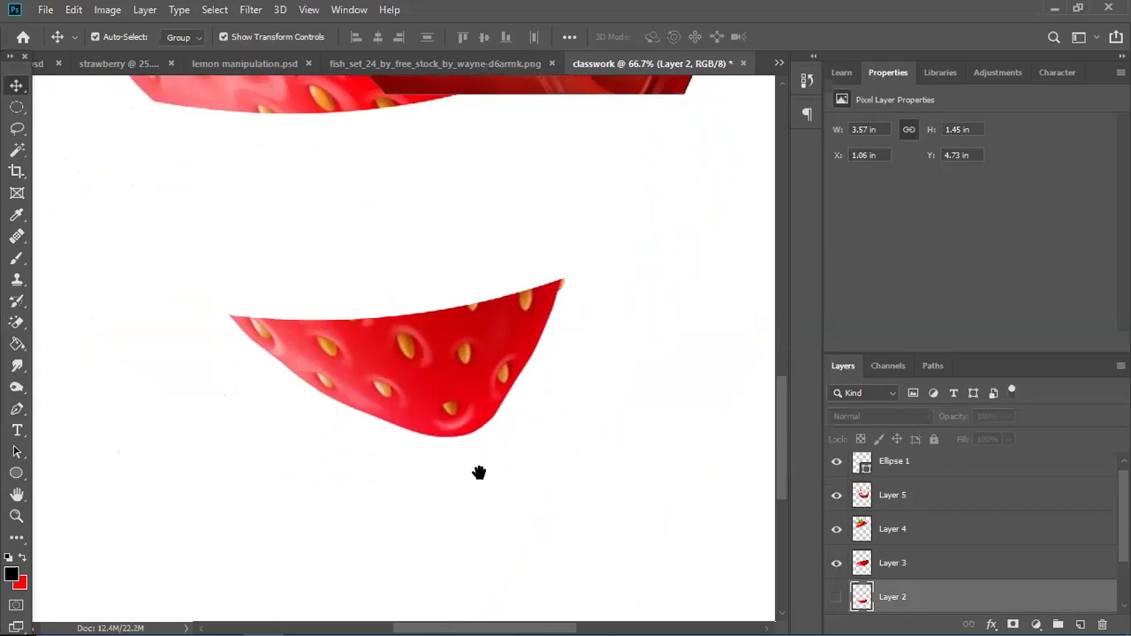
scroll(512, 340, "down", 3)
left_click_drag(379, 379, 641, 470)
left_click_drag(470, 460, 436, 461)
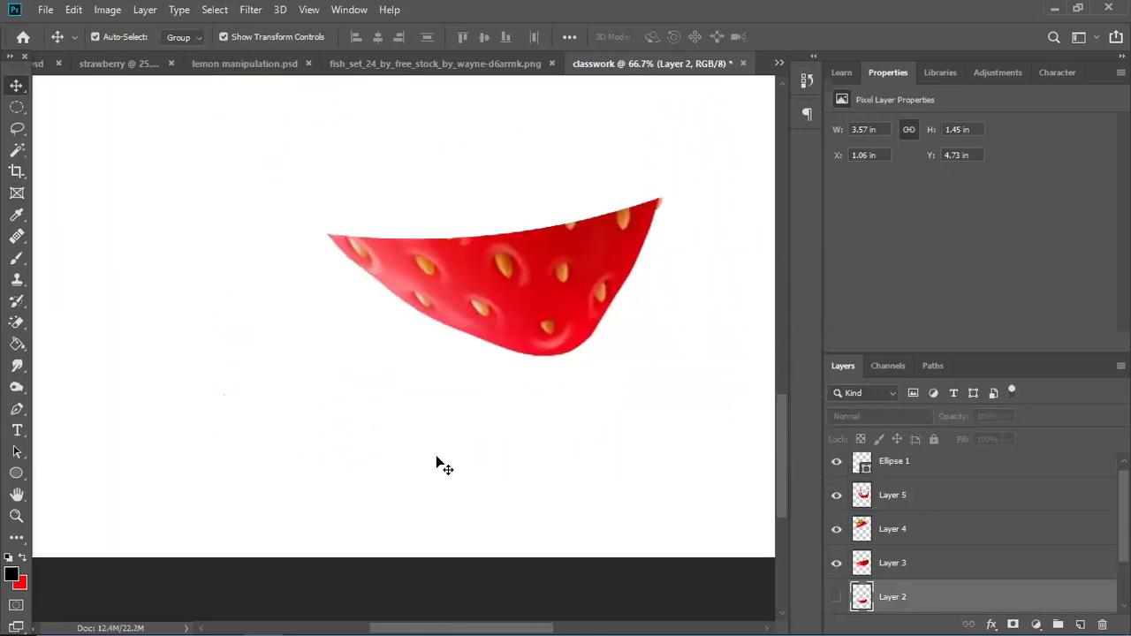
Draw a new flat ellipse about 369 by 59 px below the bottom slice and delete the Ellipse 1 layer.
left_click(16, 473)
left_click_drag(343, 390, 401, 397)
scroll(900, 496, "up", 1)
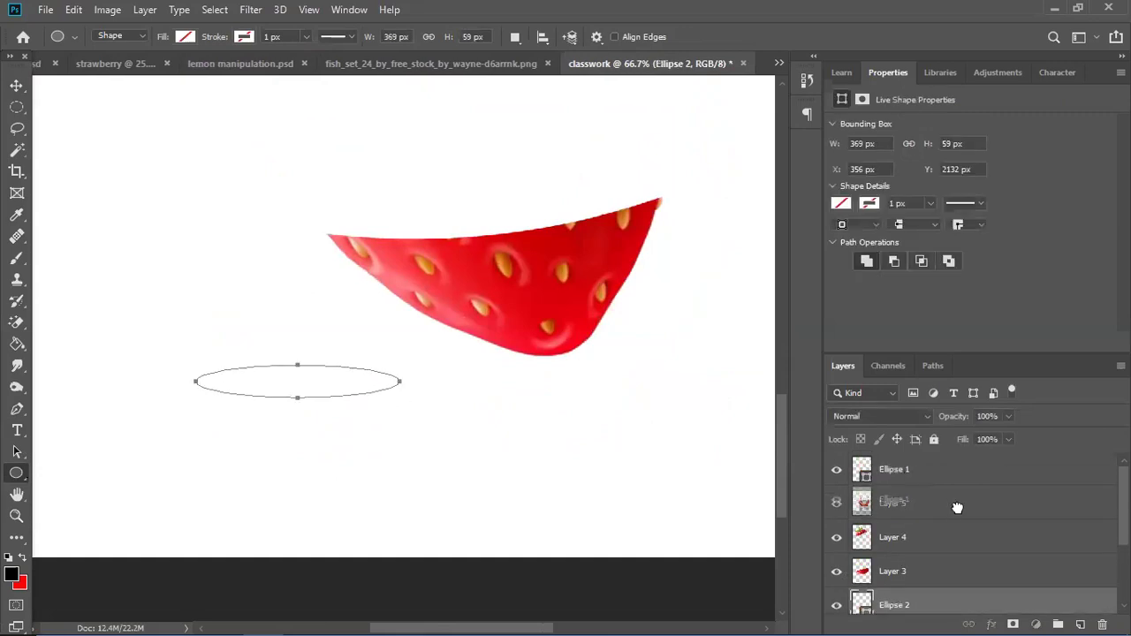
scroll(840, 542, "down", 1)
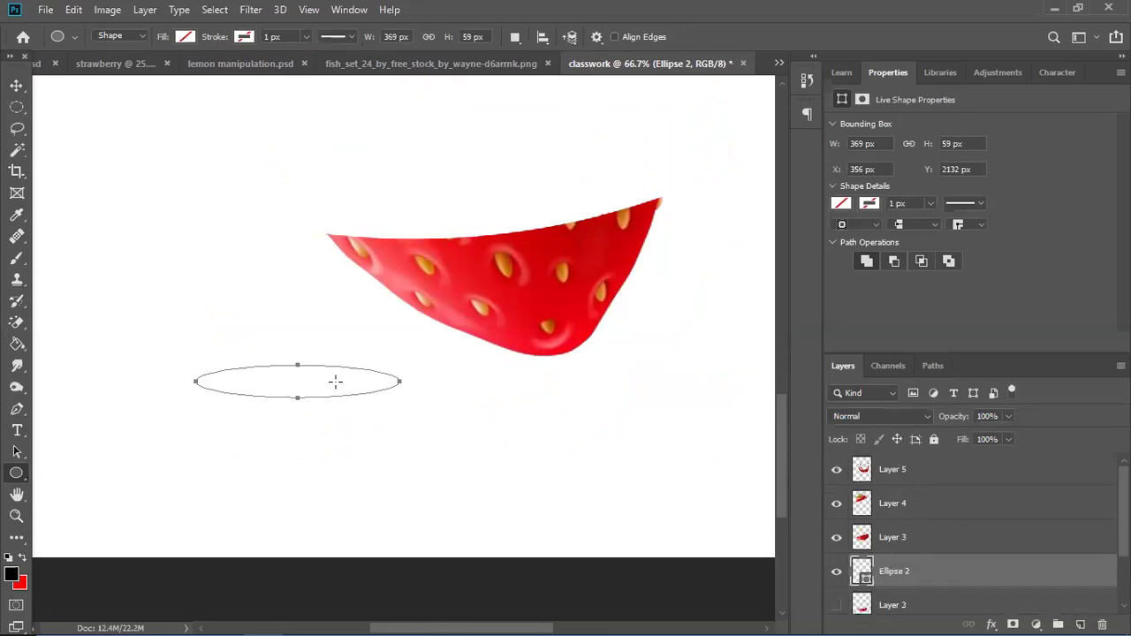
Move the new ellipse up beside the upper left tip of the bottom slice, to about X 267 px, Y 1809 px.
key("v")
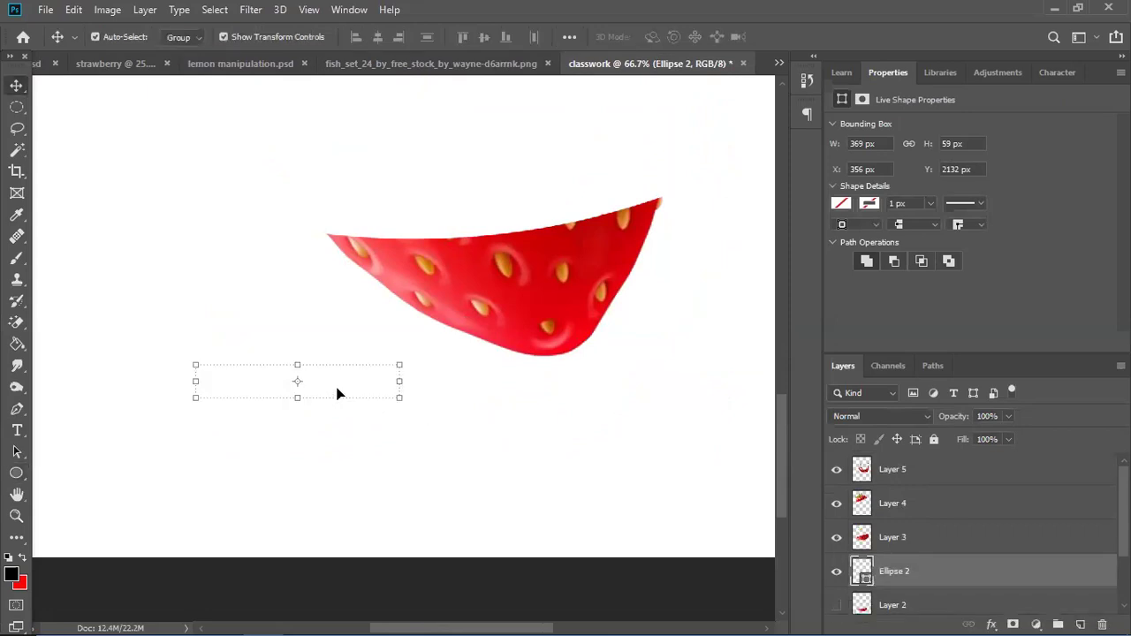
left_click_drag(330, 390, 310, 286)
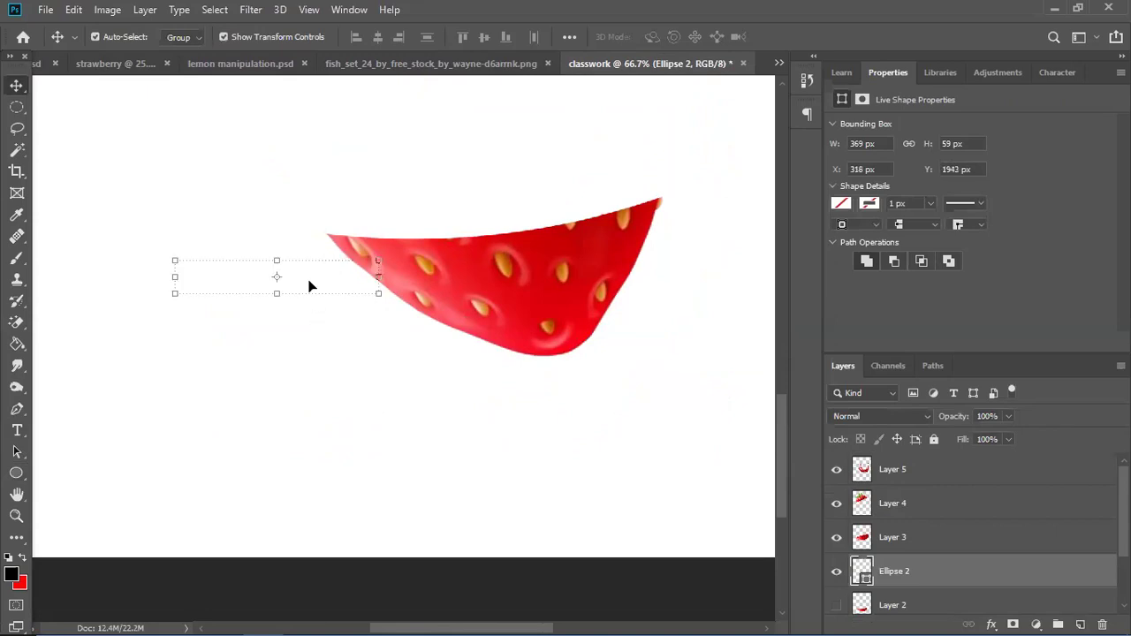
left_click_drag(289, 229, 303, 253)
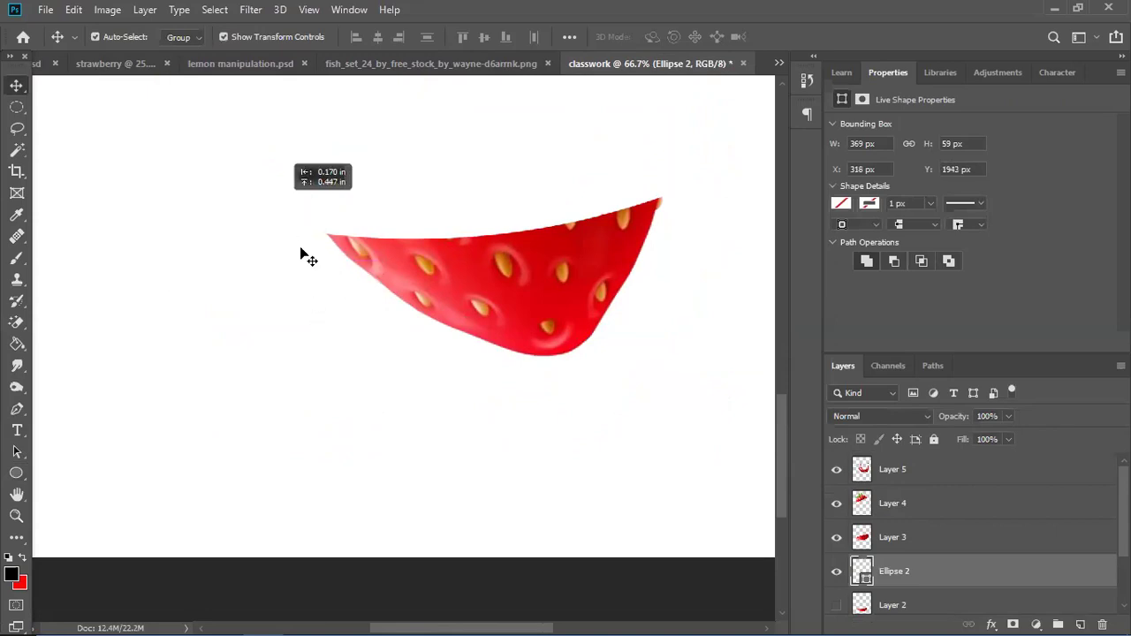
Give the ellipse a black stroke so its outline shows against the white canvas.
left_click(19, 474)
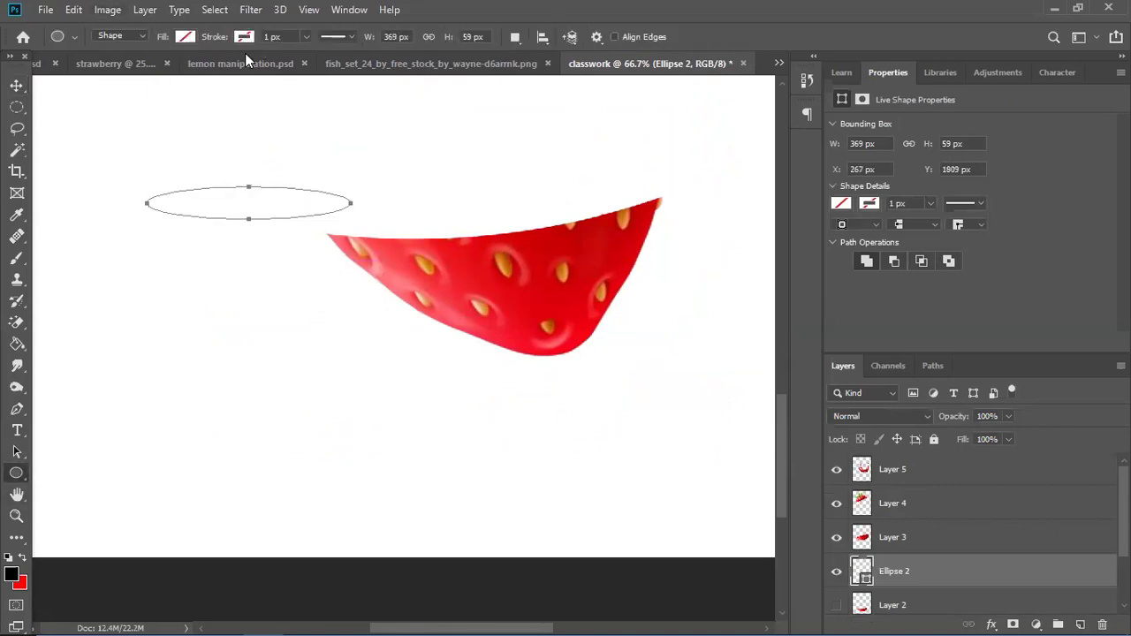
left_click(185, 36)
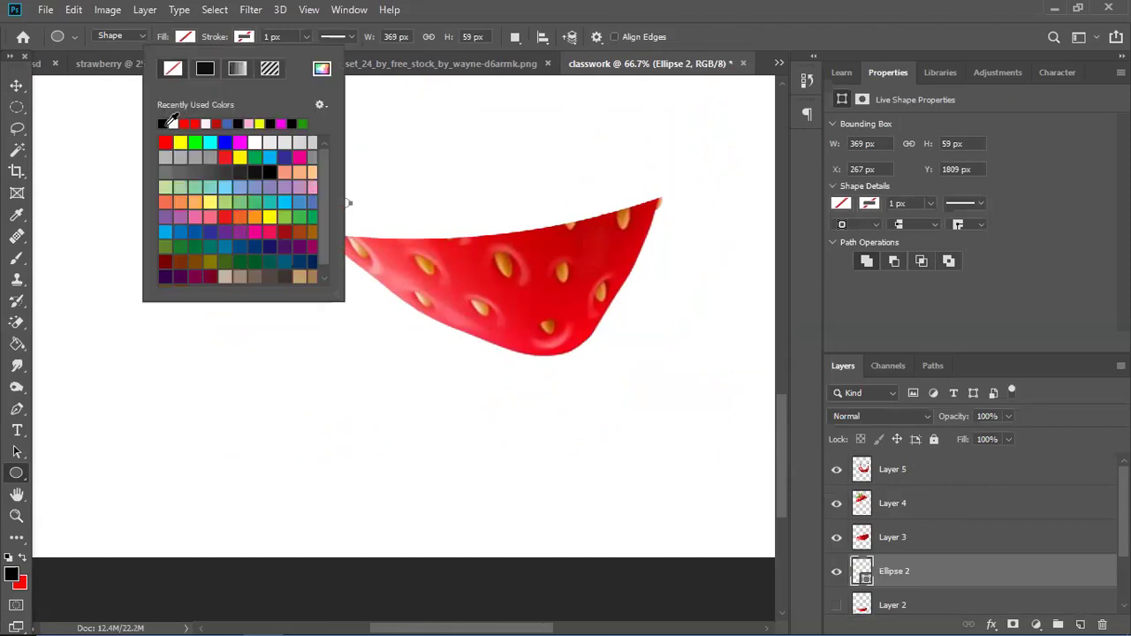
left_click(164, 123)
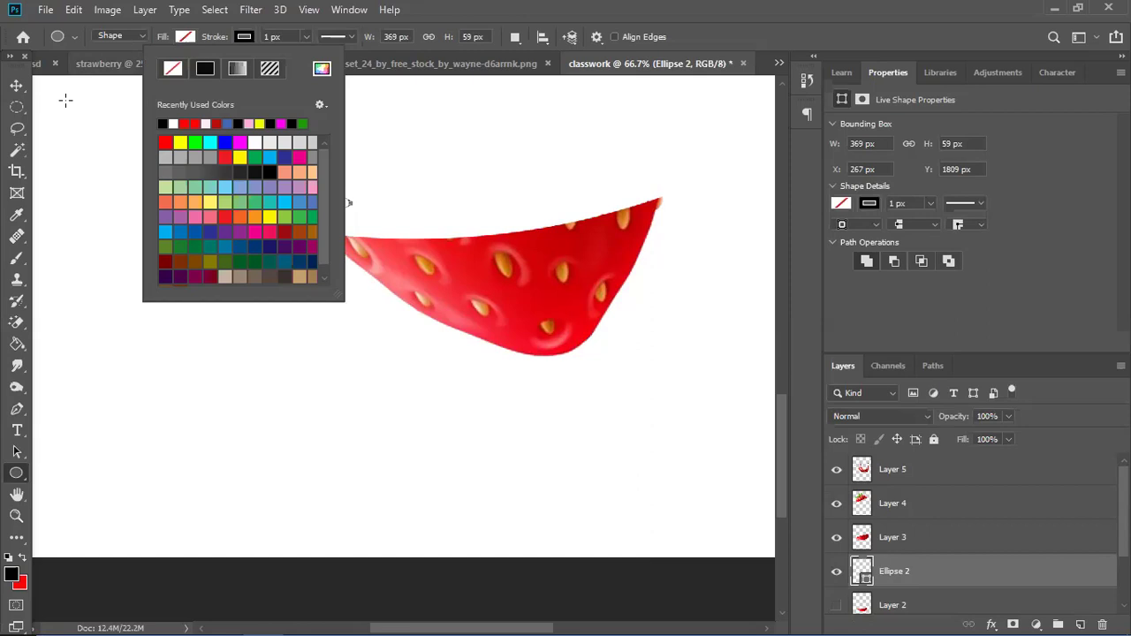
left_click(349, 202)
key("Return")
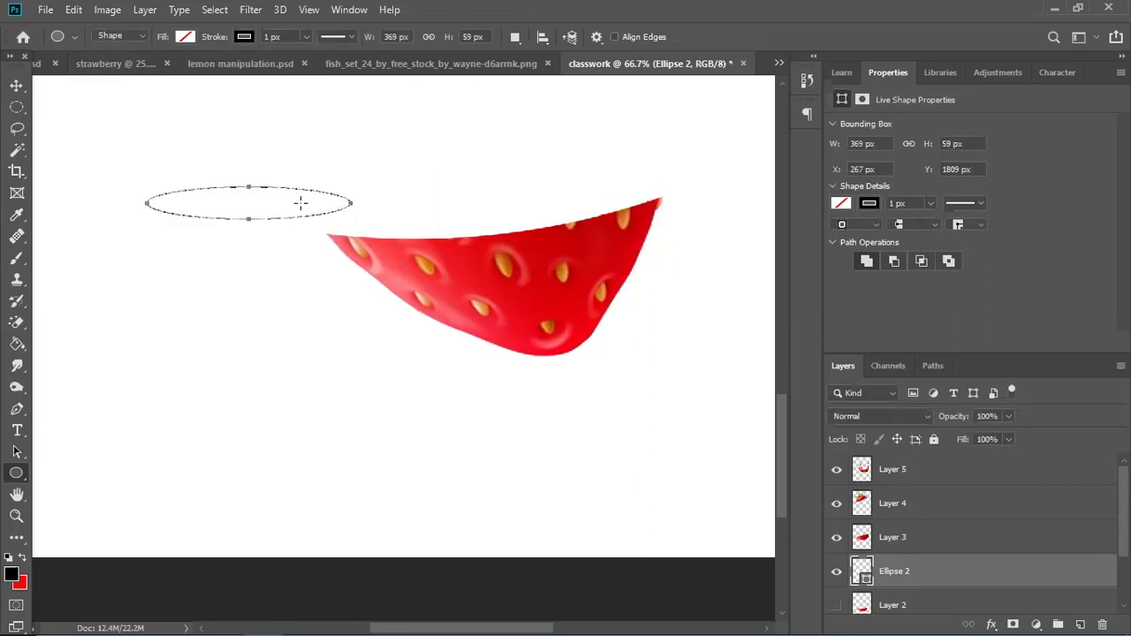
Fit the ellipse onto the bottom slice's cut edge by tilting it about -6.6° and stretching its width to about 168%.
key("v")
left_click_drag(288, 192, 651, 198)
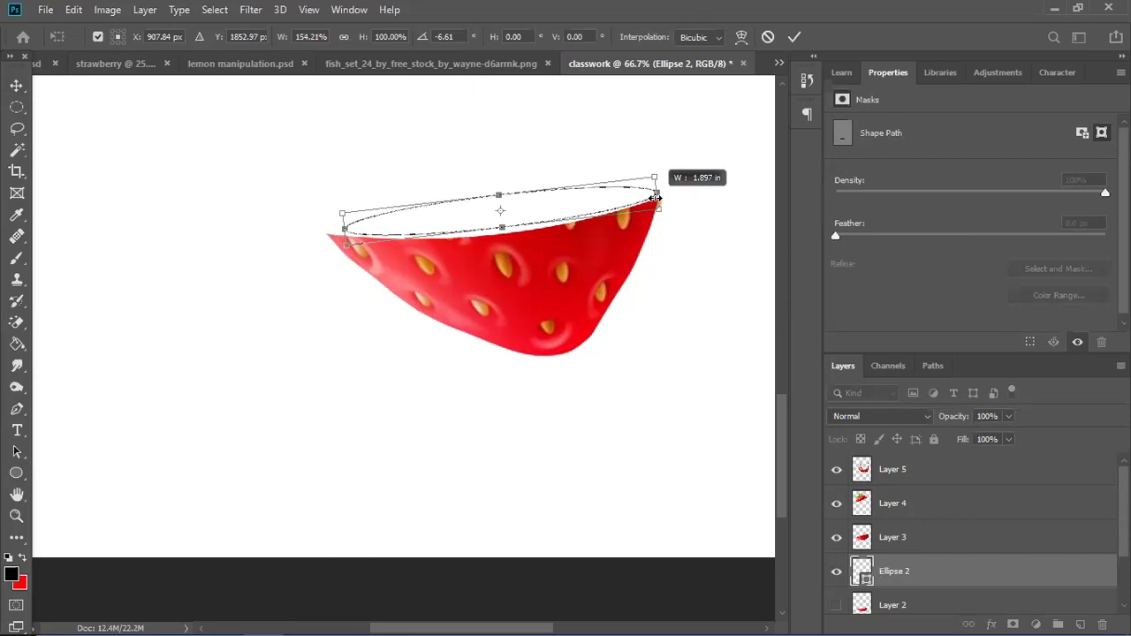
left_click_drag(548, 200, 547, 209)
left_click_drag(347, 231, 325, 233)
left_click_drag(646, 197, 655, 195)
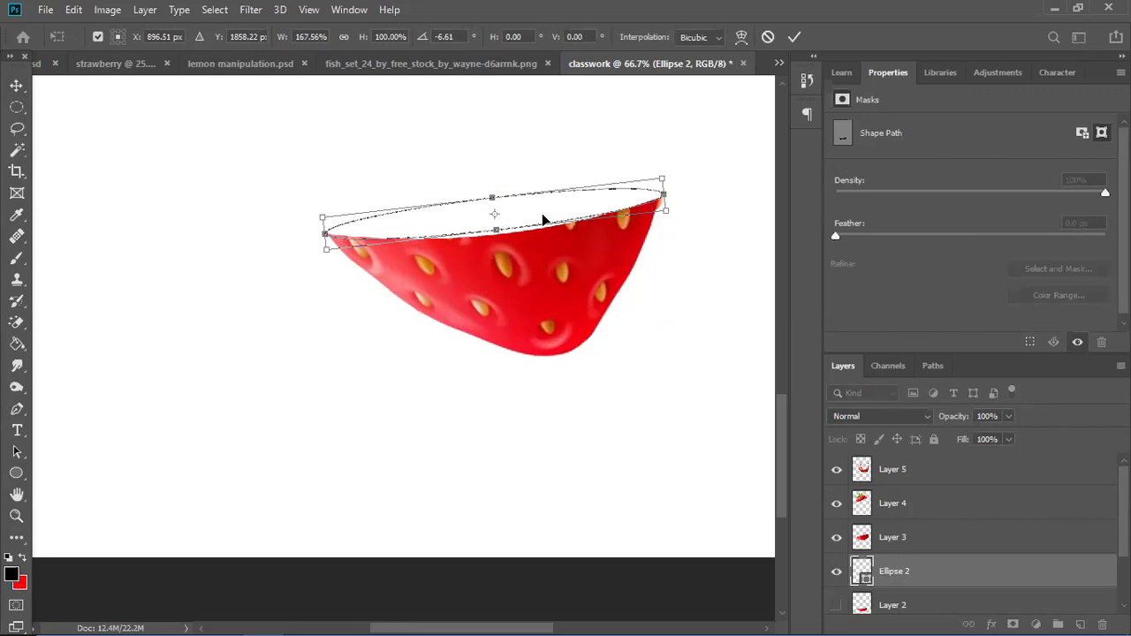
key("Return")
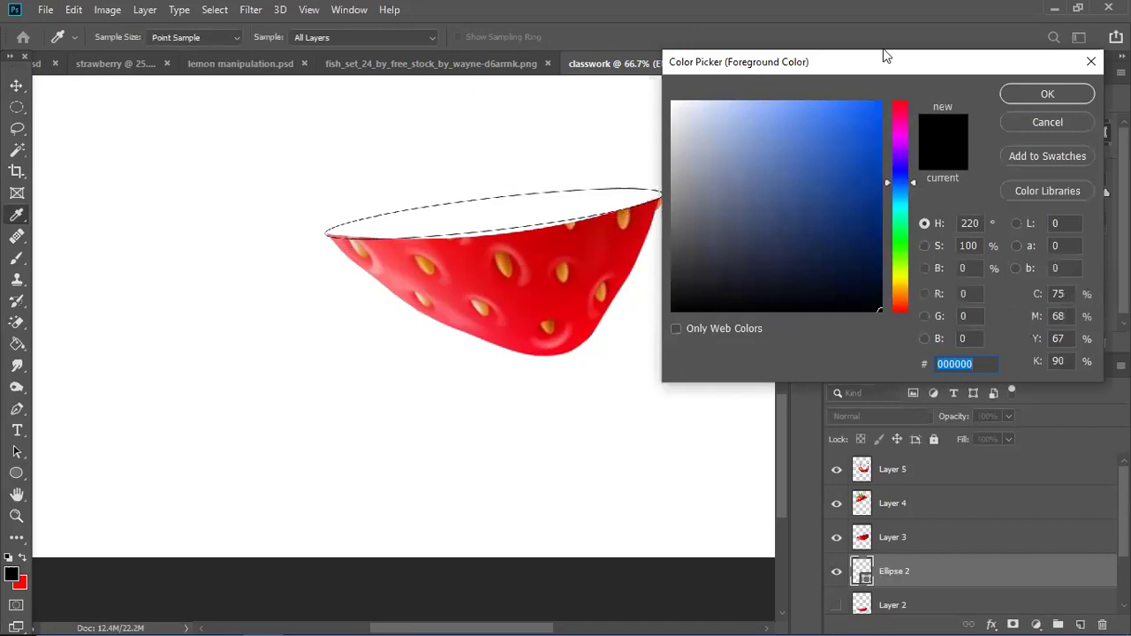
Fill the ellipse on the bottom slice with dark red c60c0f sampled from the strawberry's skin.
left_click_drag(872, 62, 885, 137)
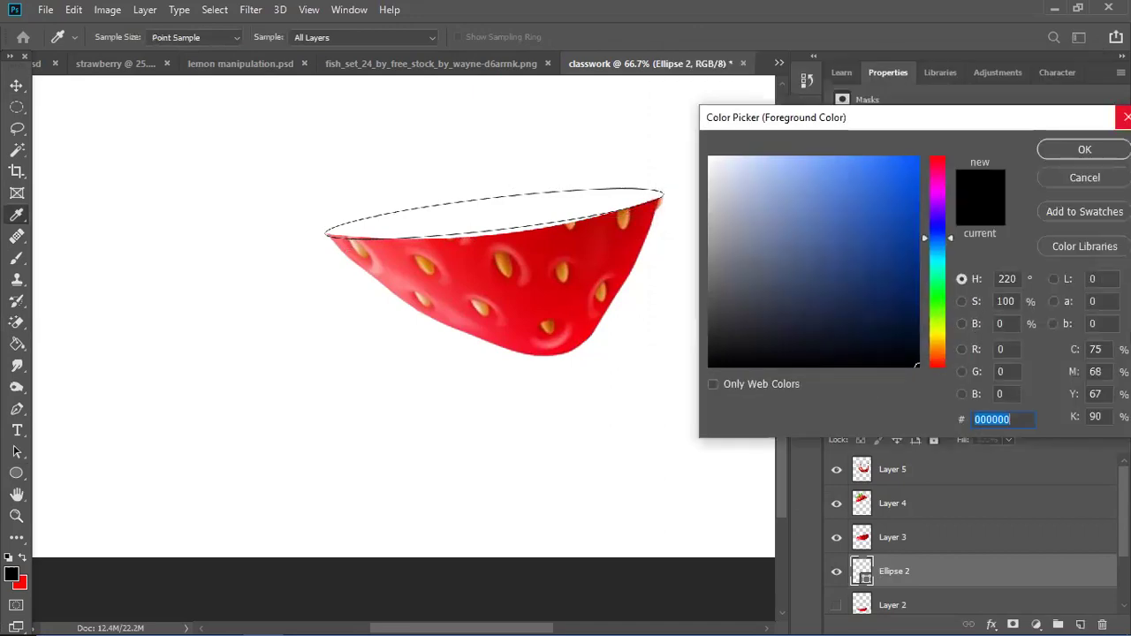
left_click(1084, 149)
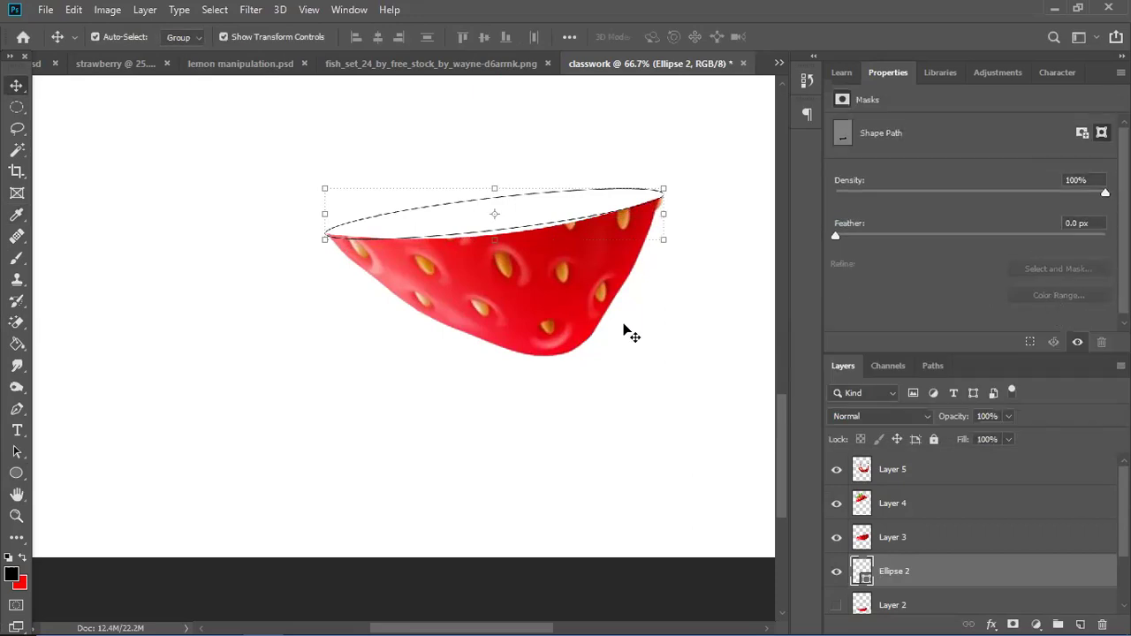
left_click(17, 454)
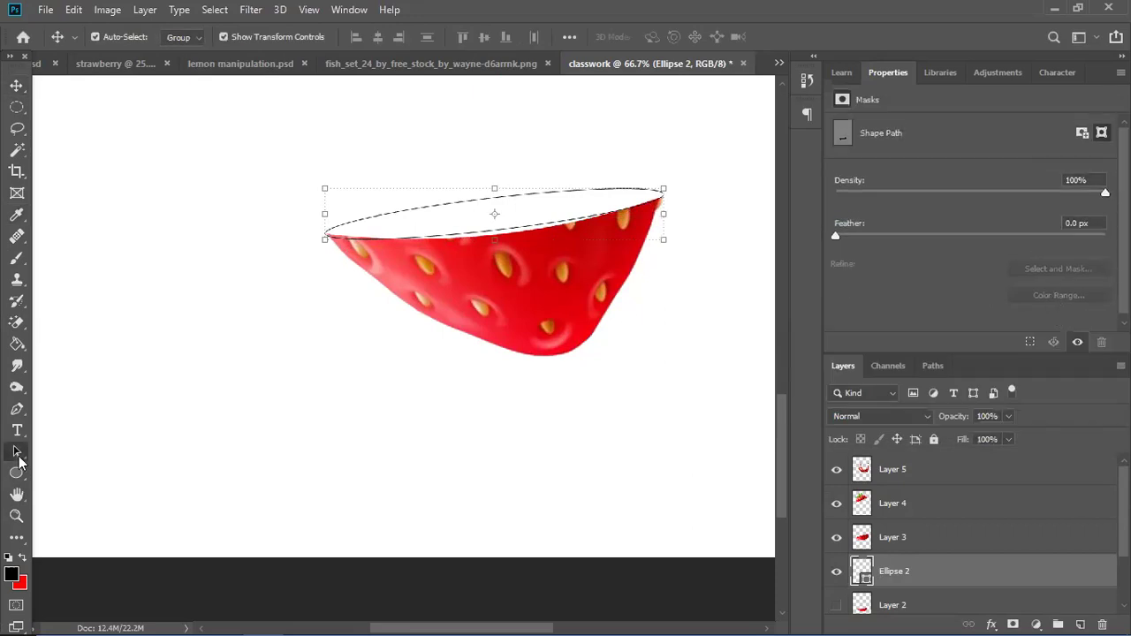
left_click(16, 473)
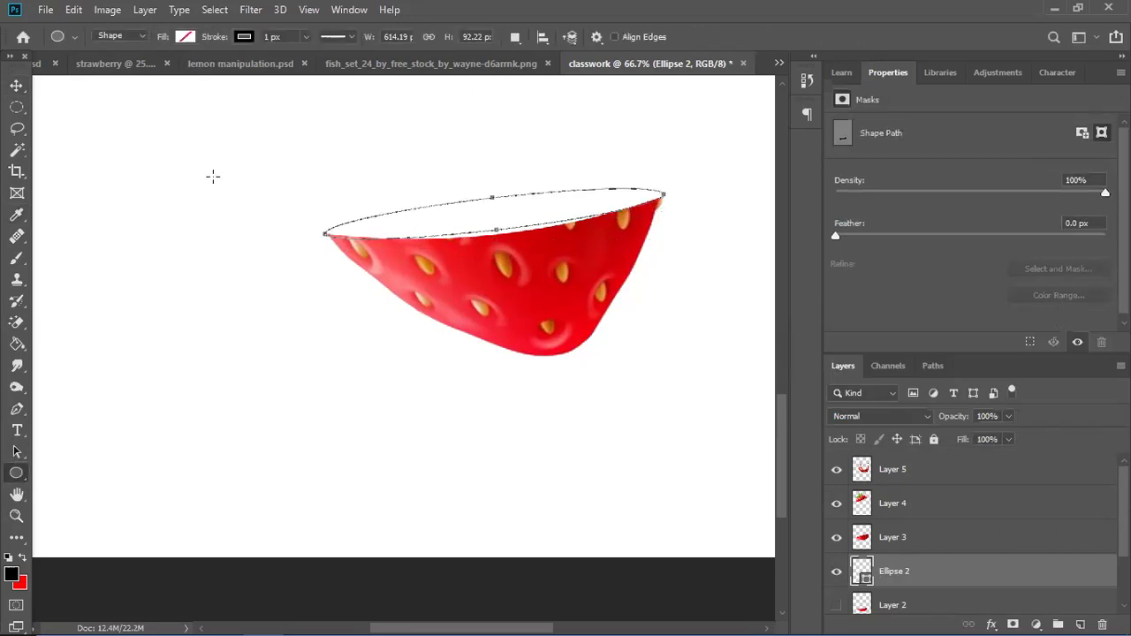
left_click(185, 38)
left_click(262, 71)
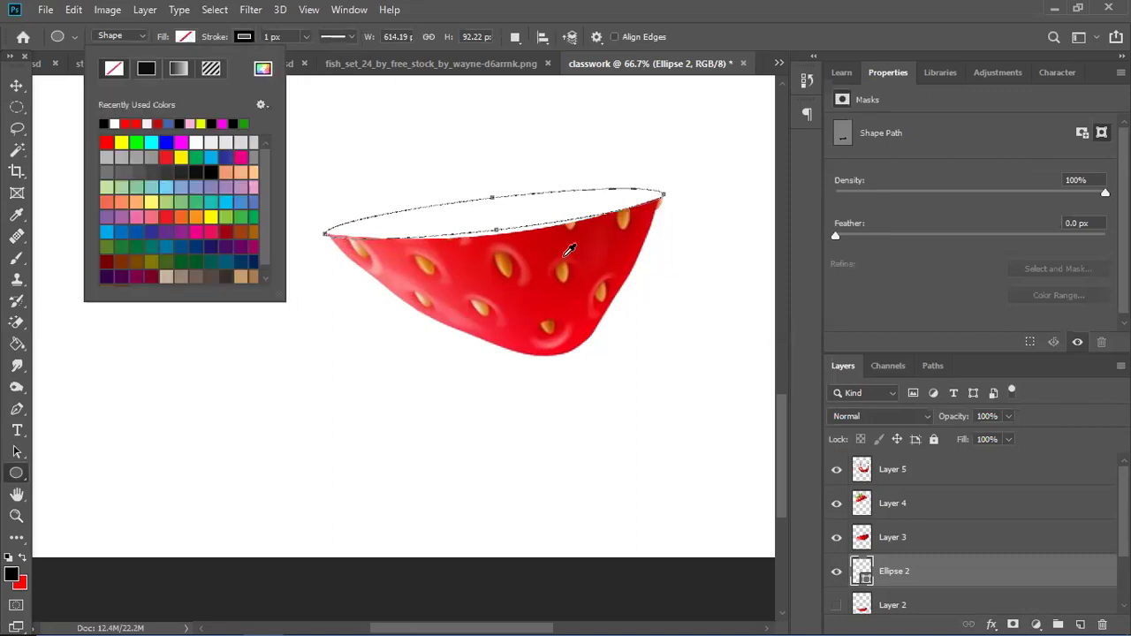
left_click(608, 232)
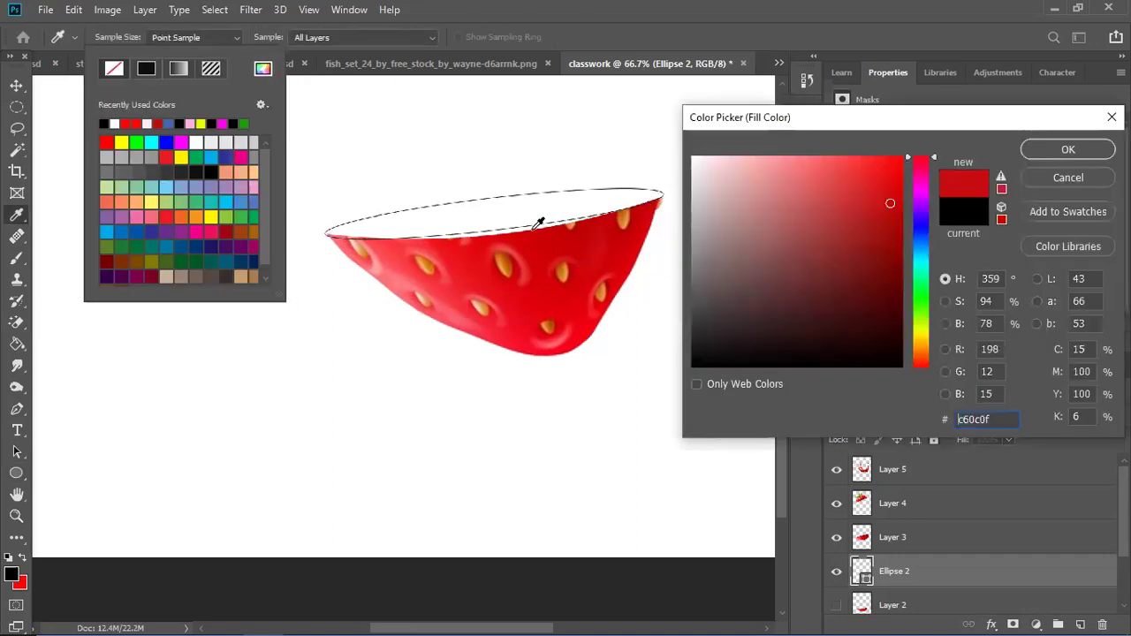
left_click(1054, 148)
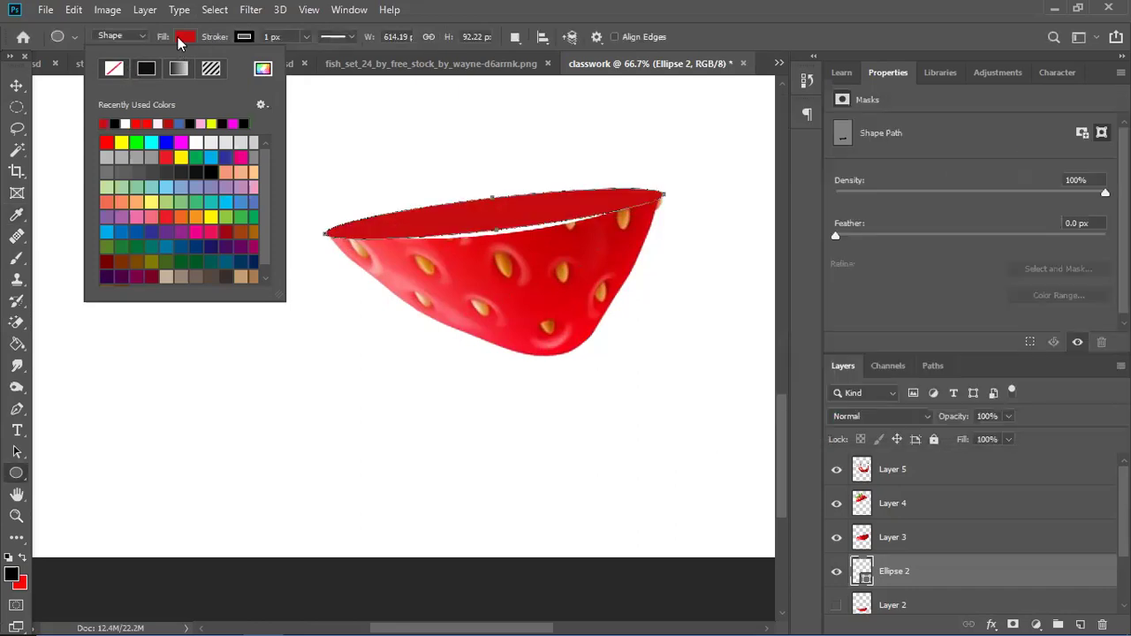
left_click(433, 280)
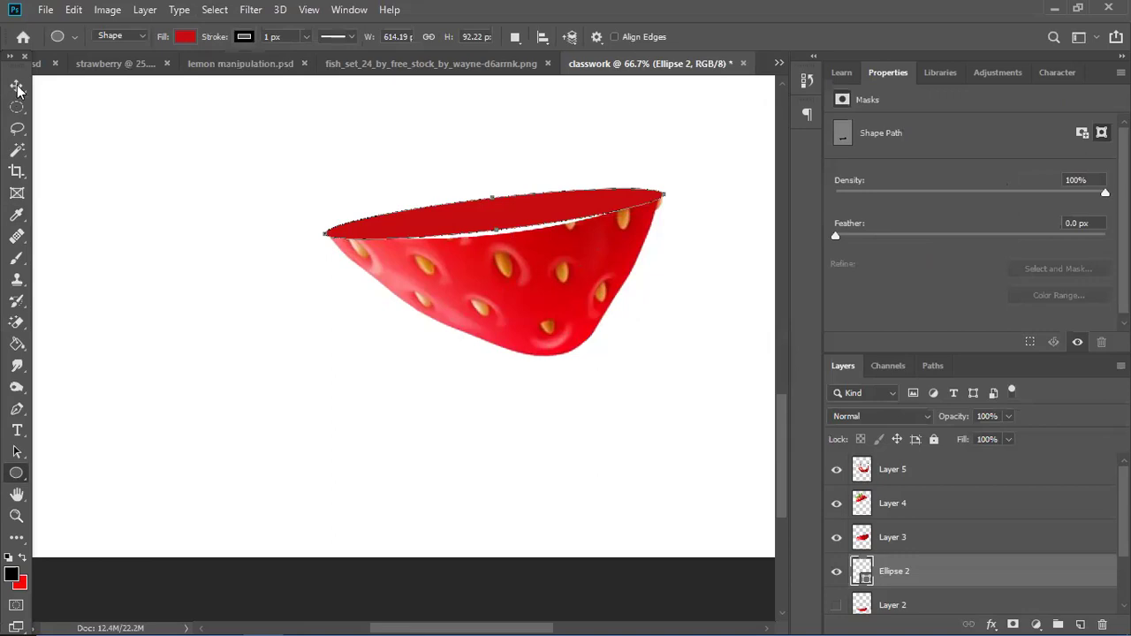
Remove the black stroke from the red ellipse on the bottom slice.
key("v")
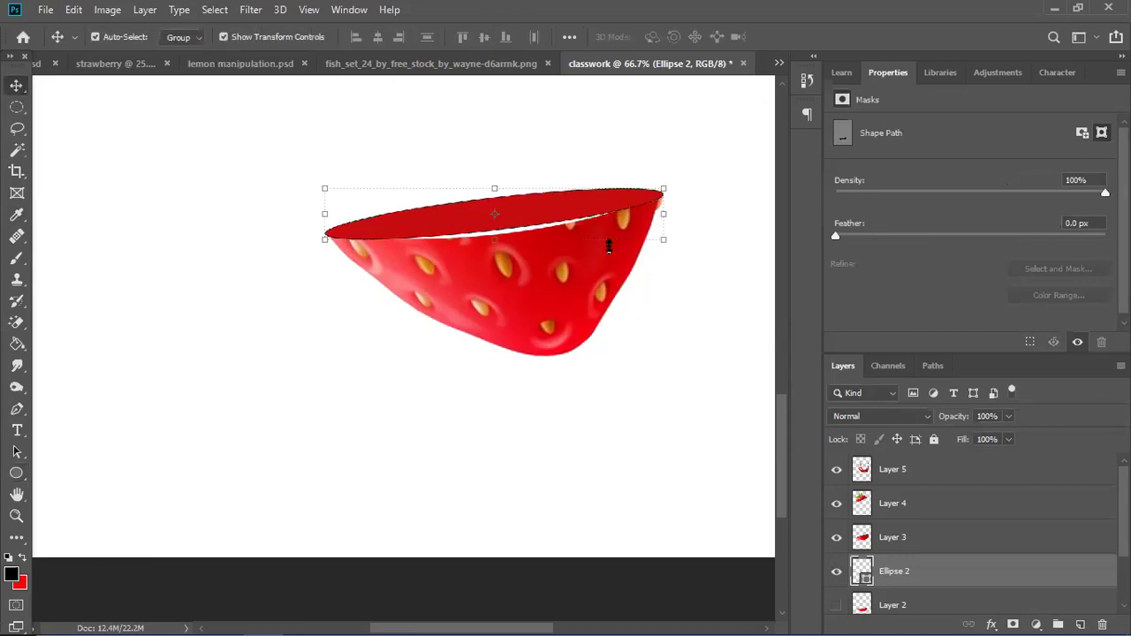
key("ctrl+plus")
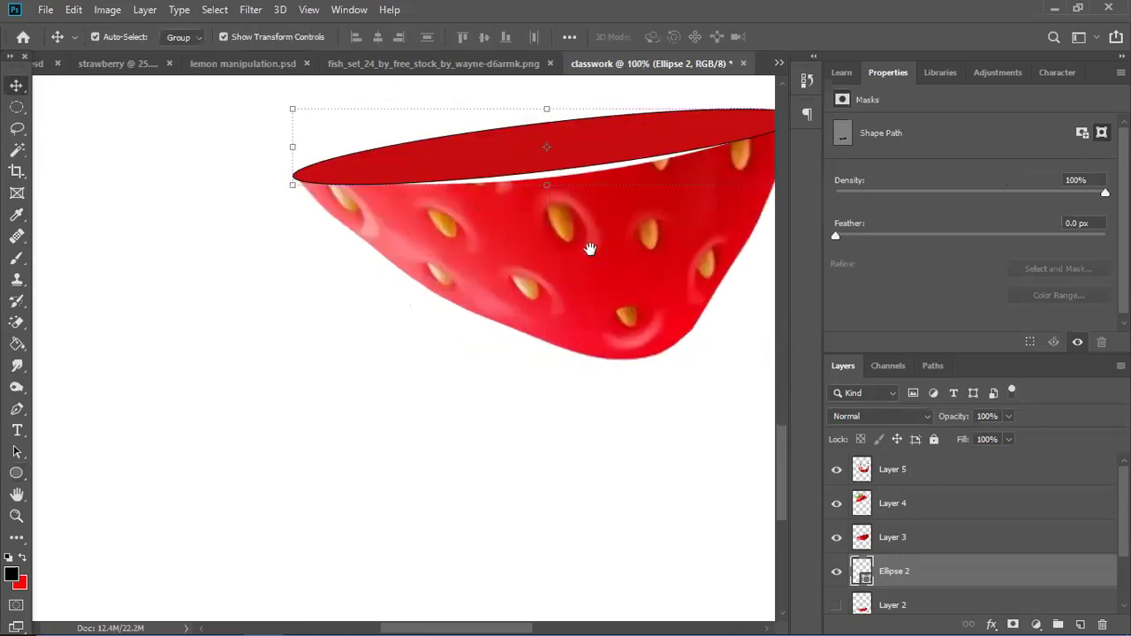
left_click_drag(511, 284, 485, 374)
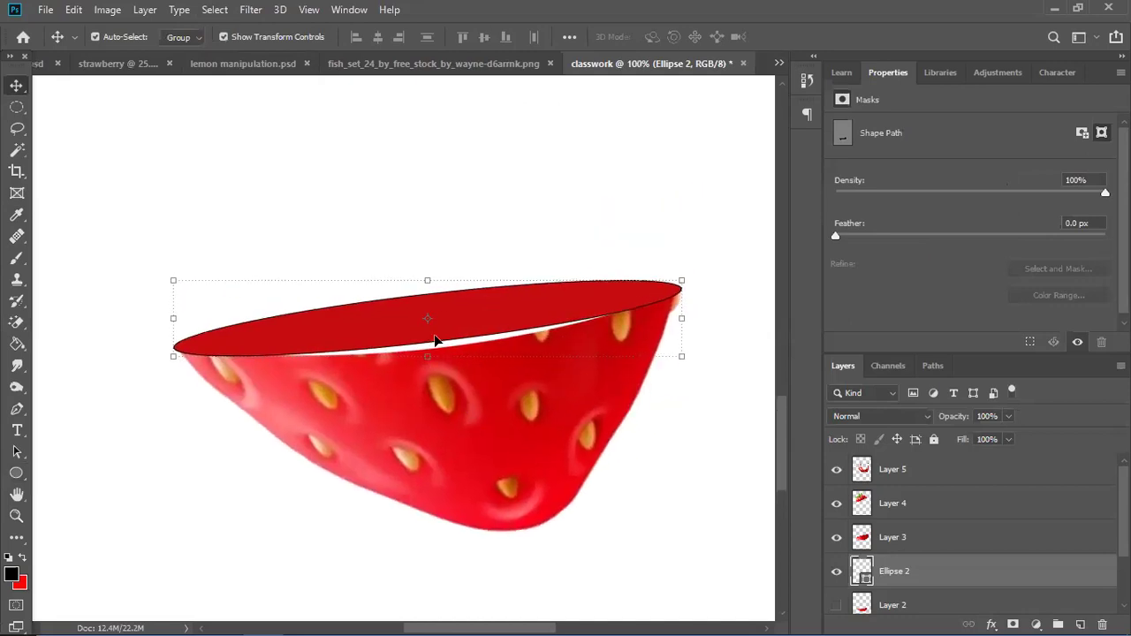
key("ctrl+plus")
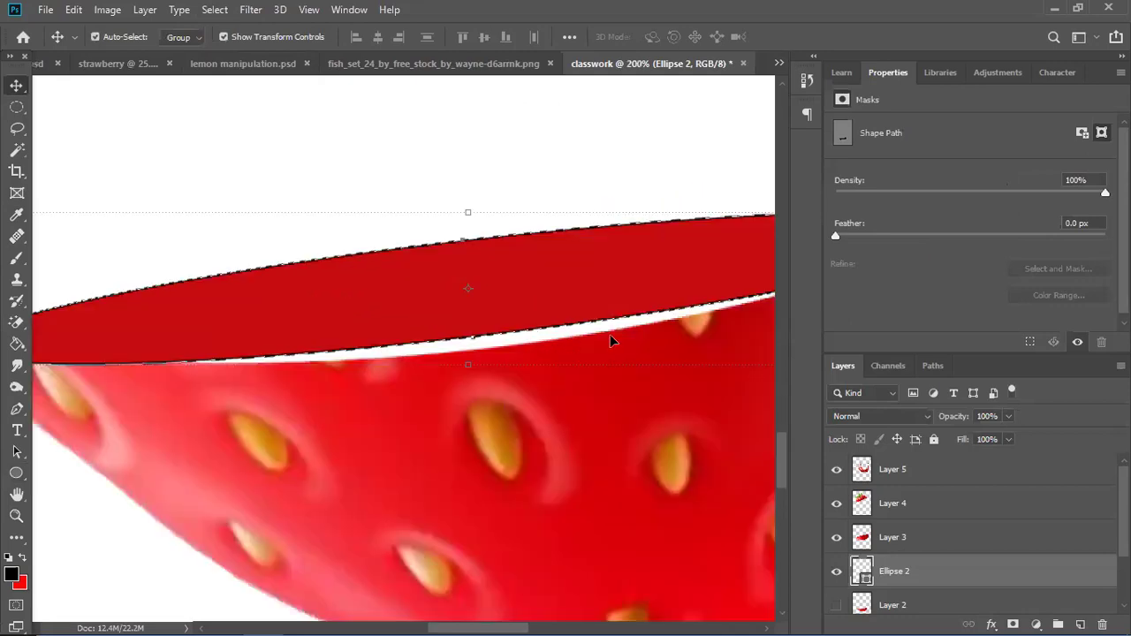
key("Tab")
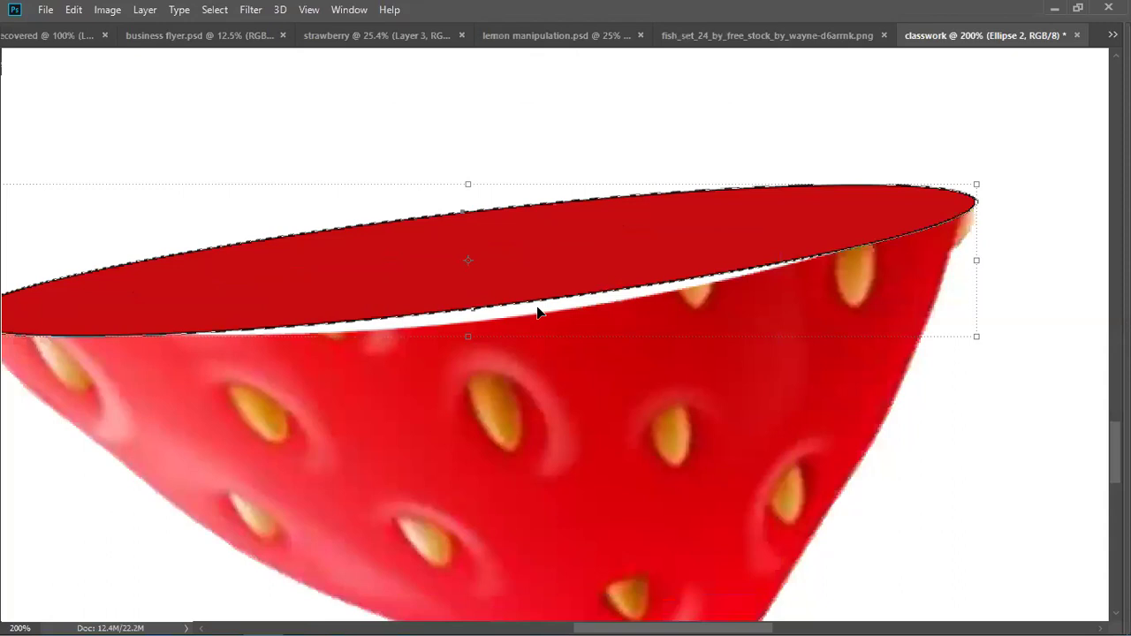
left_click_drag(496, 318, 543, 303)
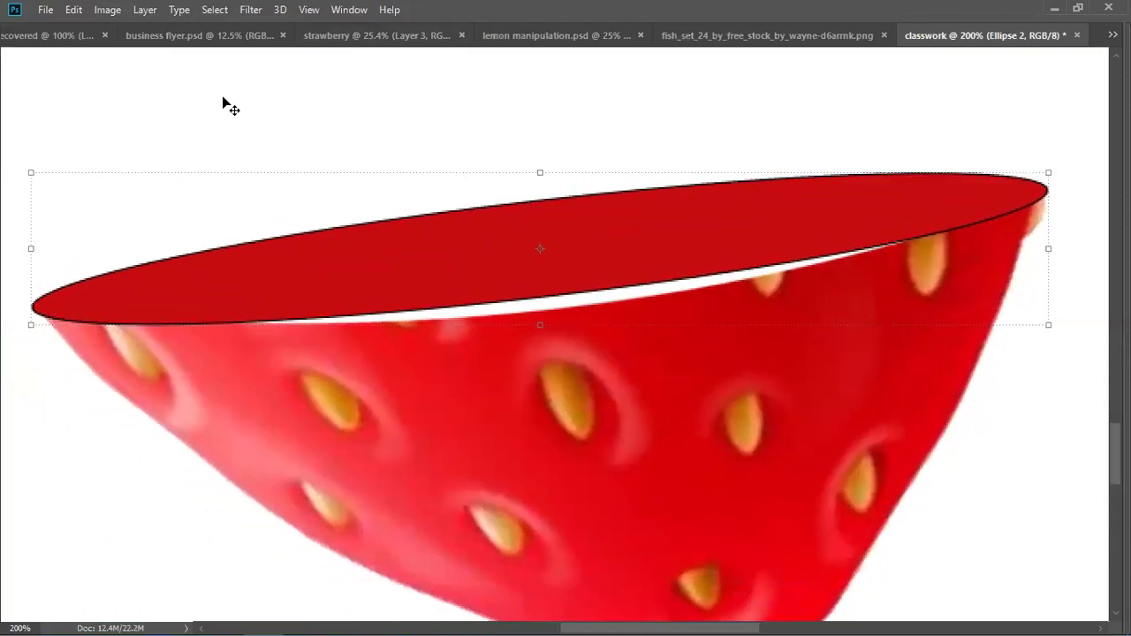
key("Tab")
key("u")
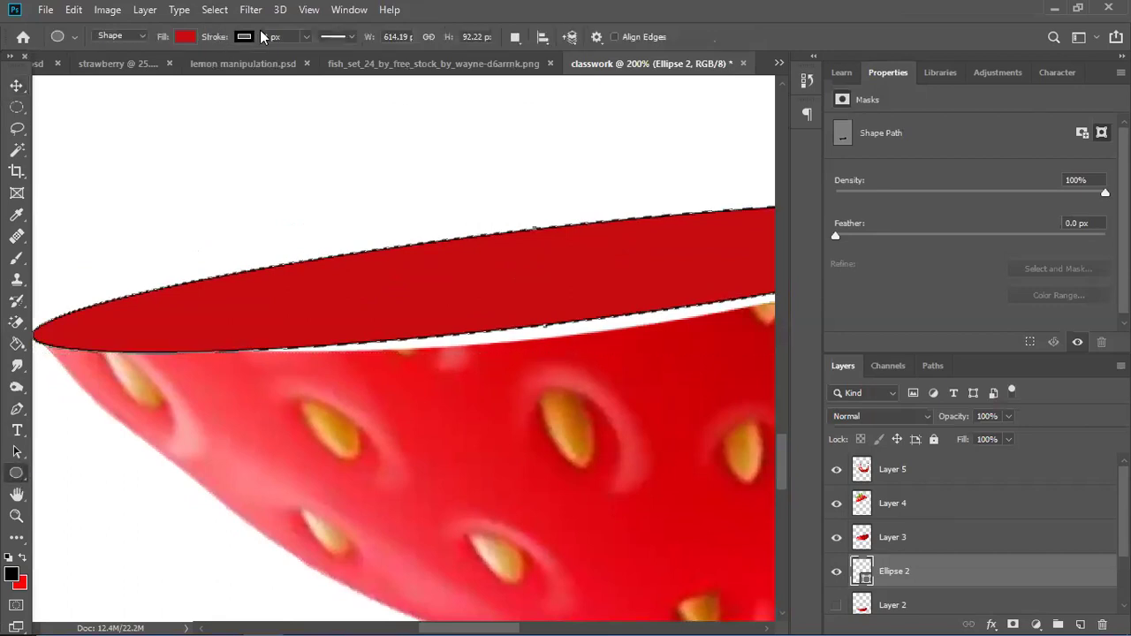
left_click(245, 38)
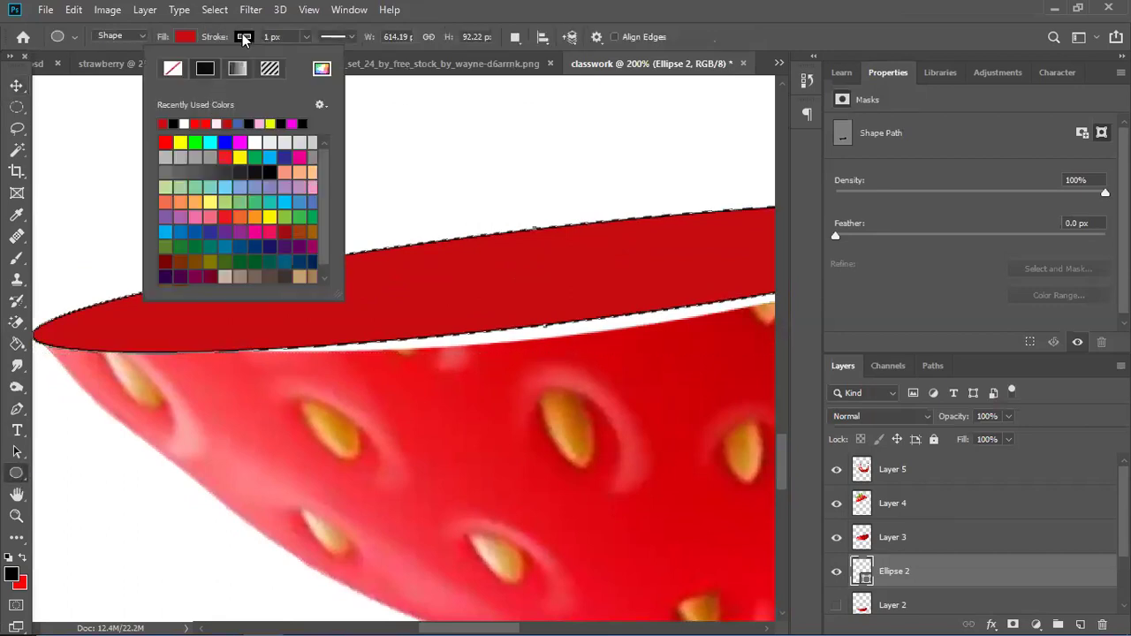
left_click(174, 68)
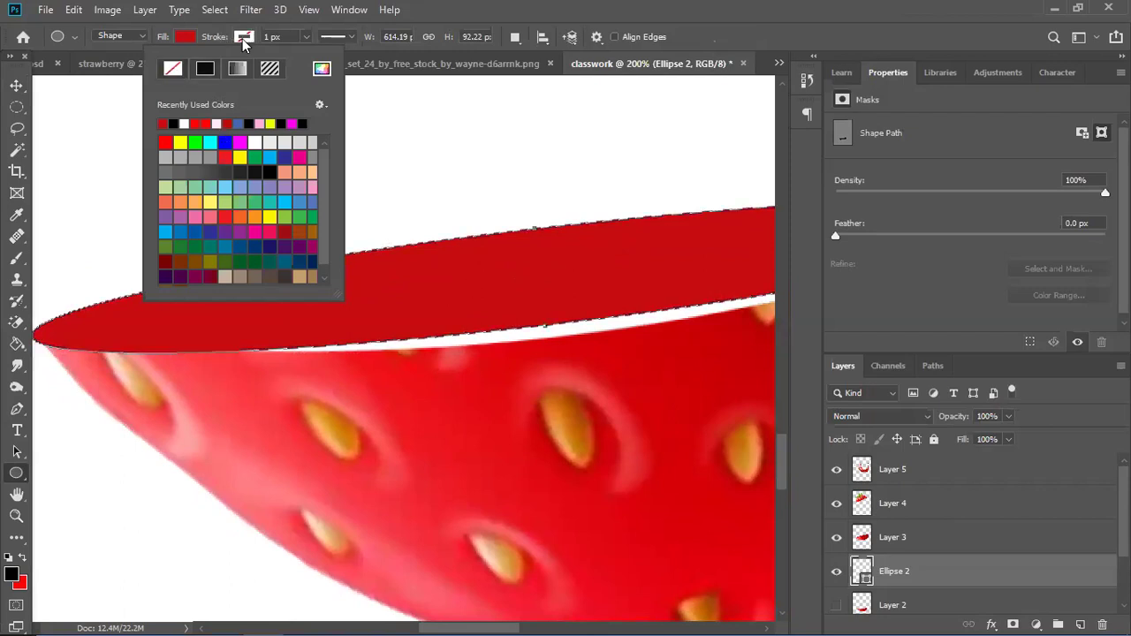
left_click(396, 286)
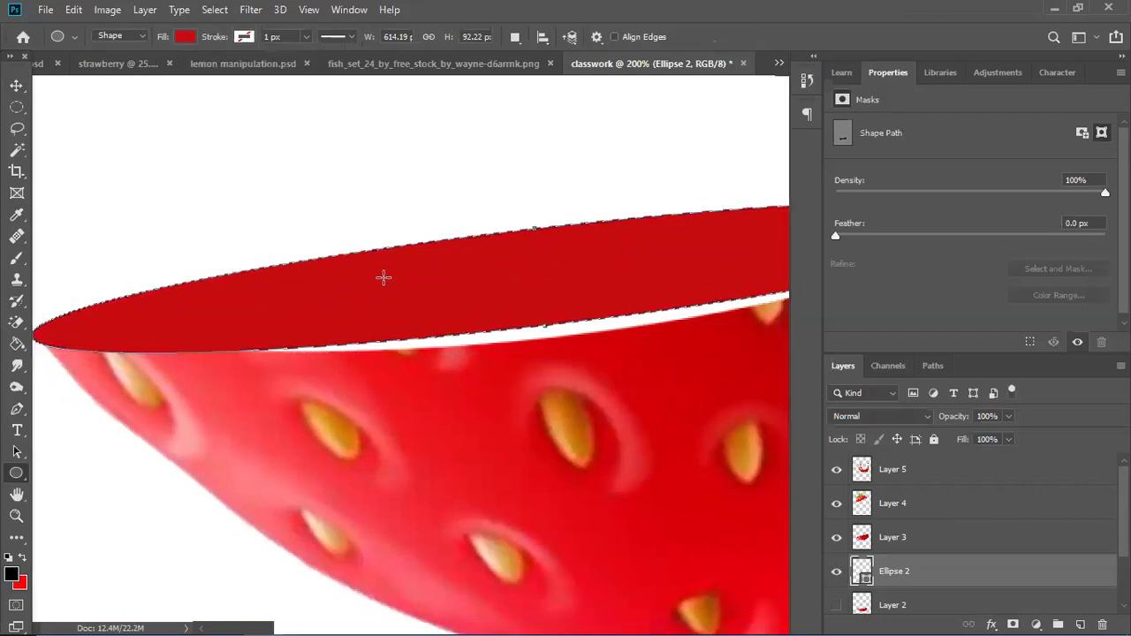
Undo the ellipse's stroke removal and its red fill.
key("Tab")
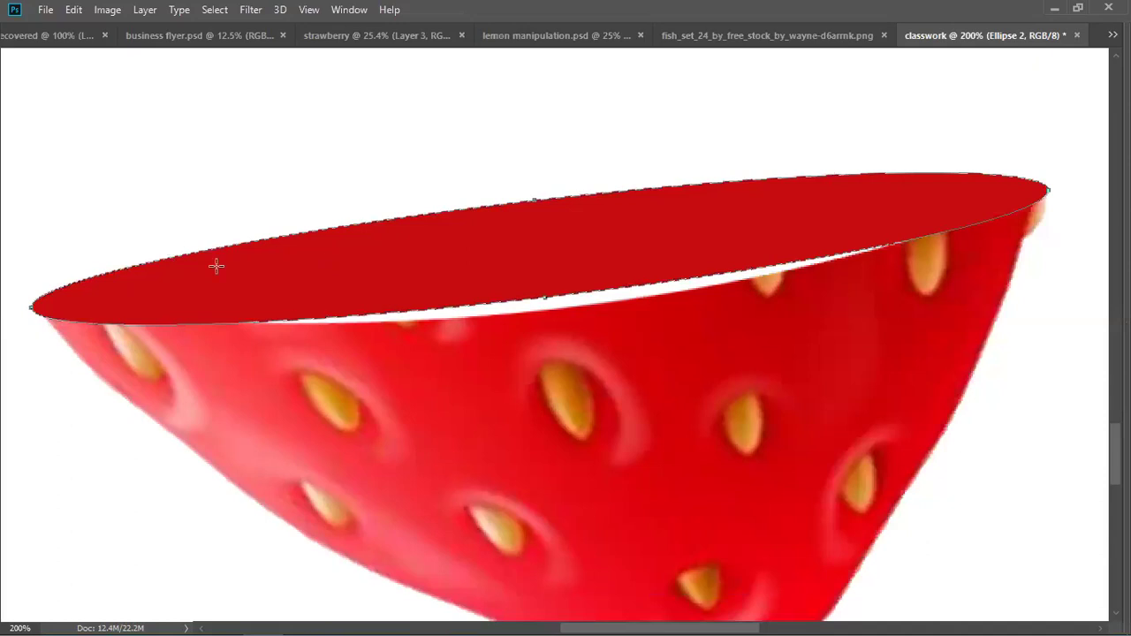
key("ctrl+t")
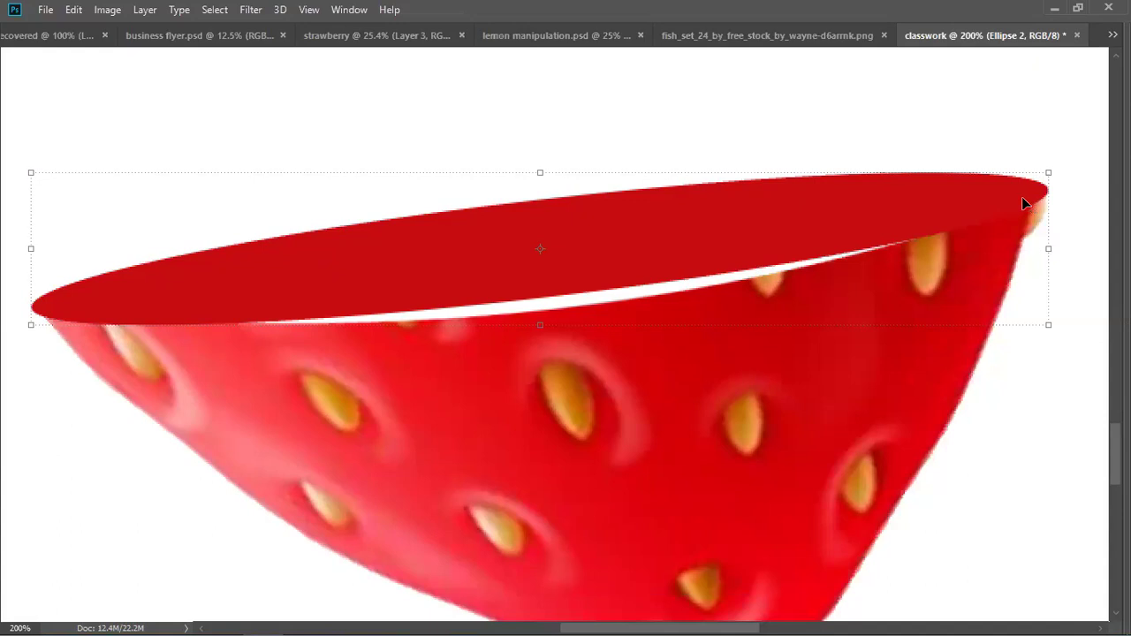
key("ctrl+comma")
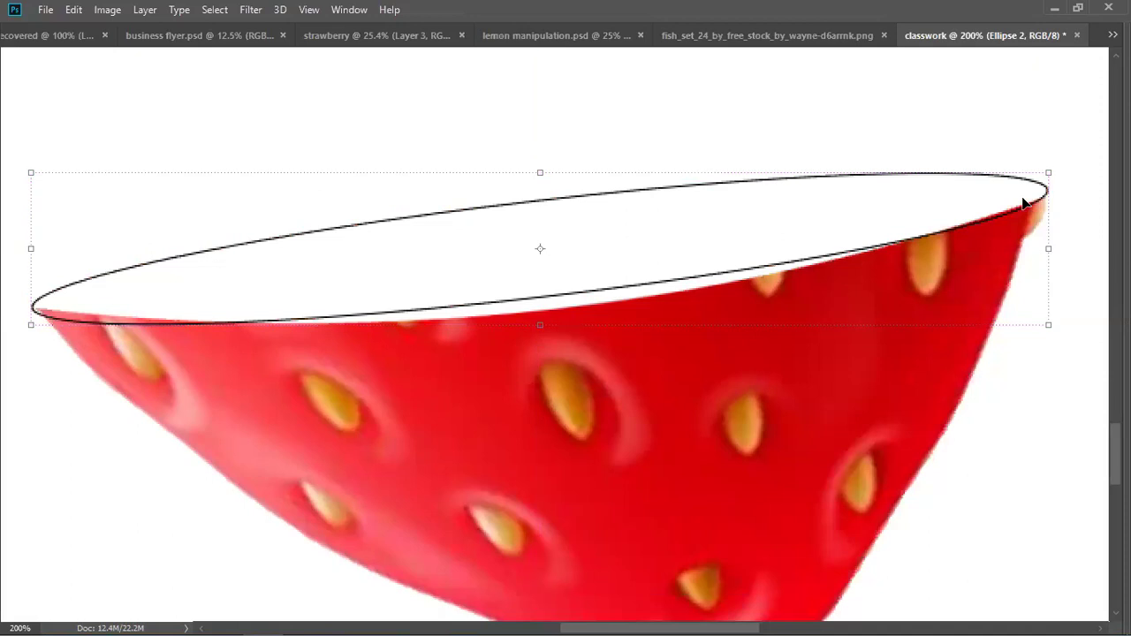
Set the ellipse's stroke to none and fill it with the recently used dark red.
key("Tab")
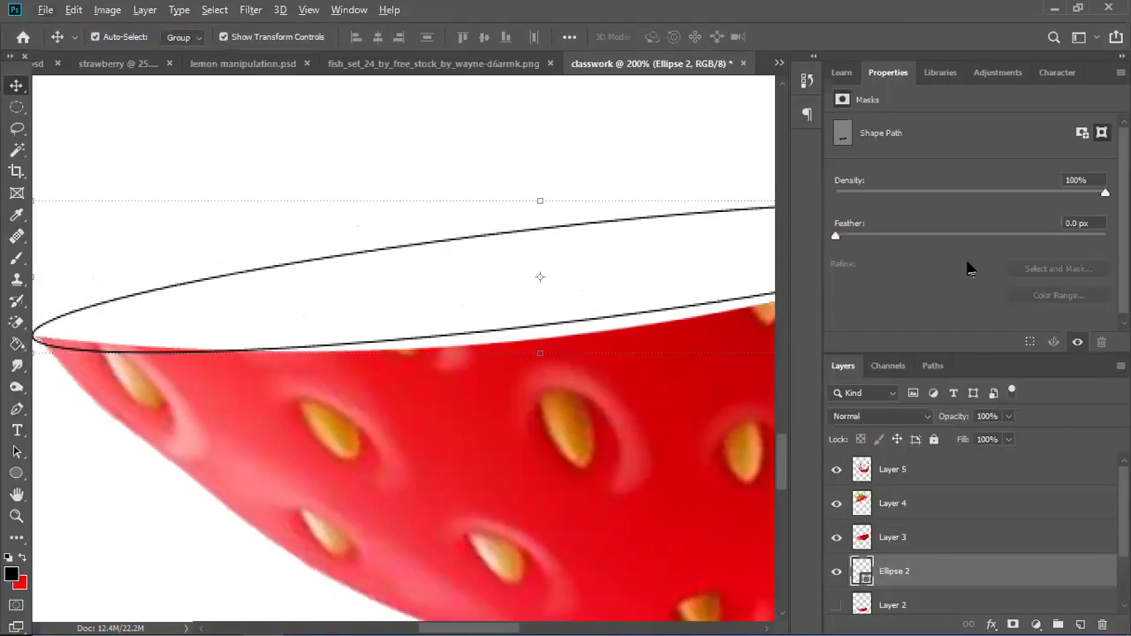
left_click(18, 470)
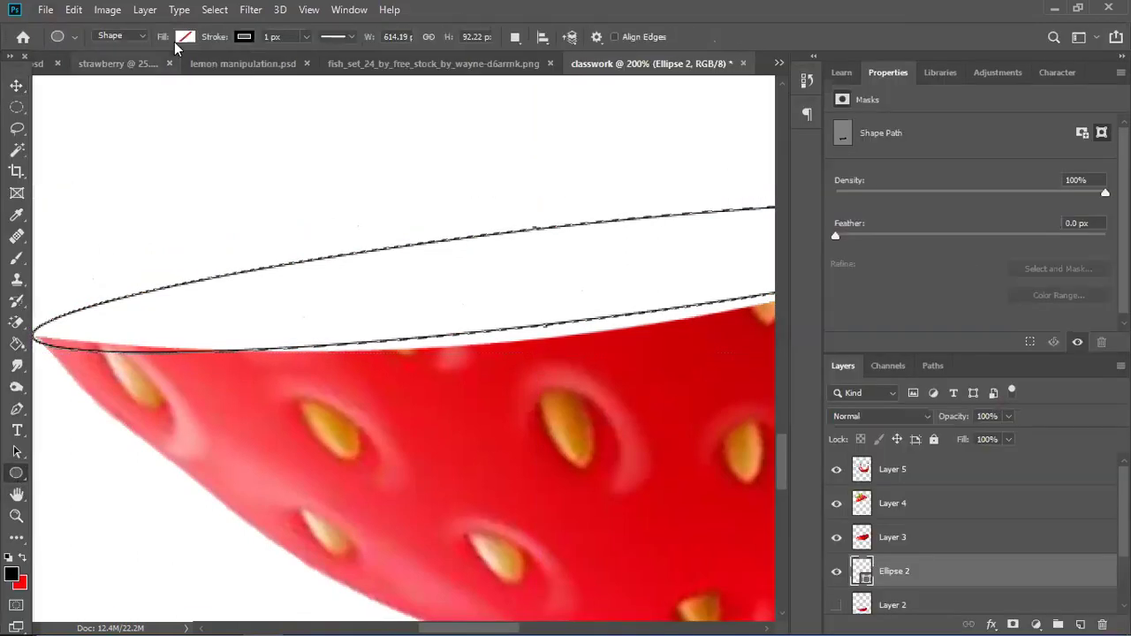
left_click(245, 36)
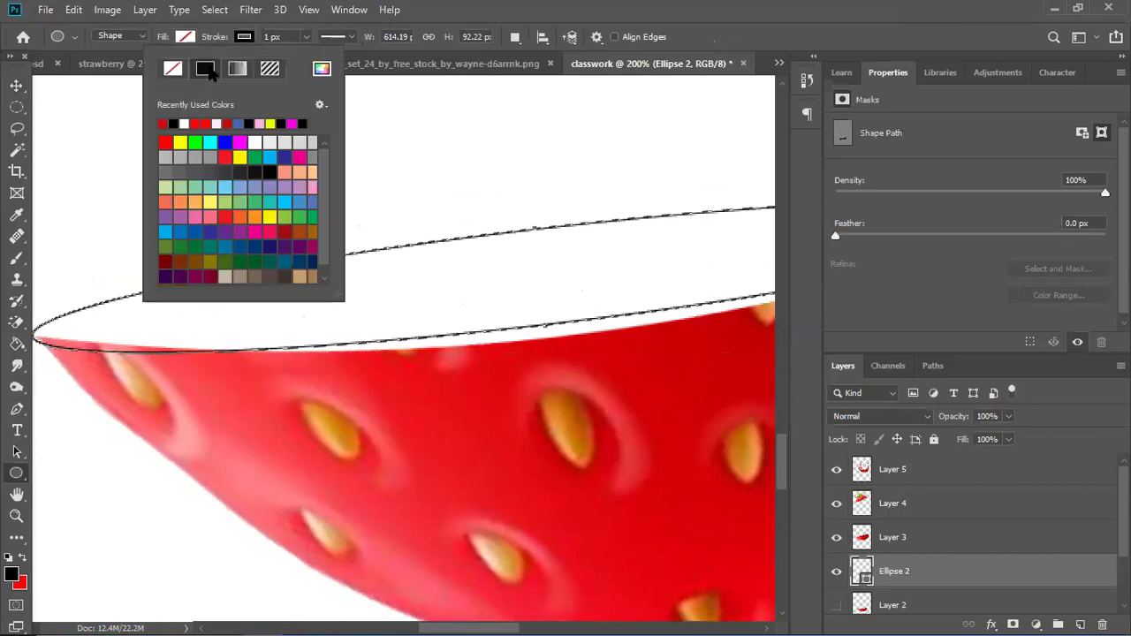
left_click(174, 69)
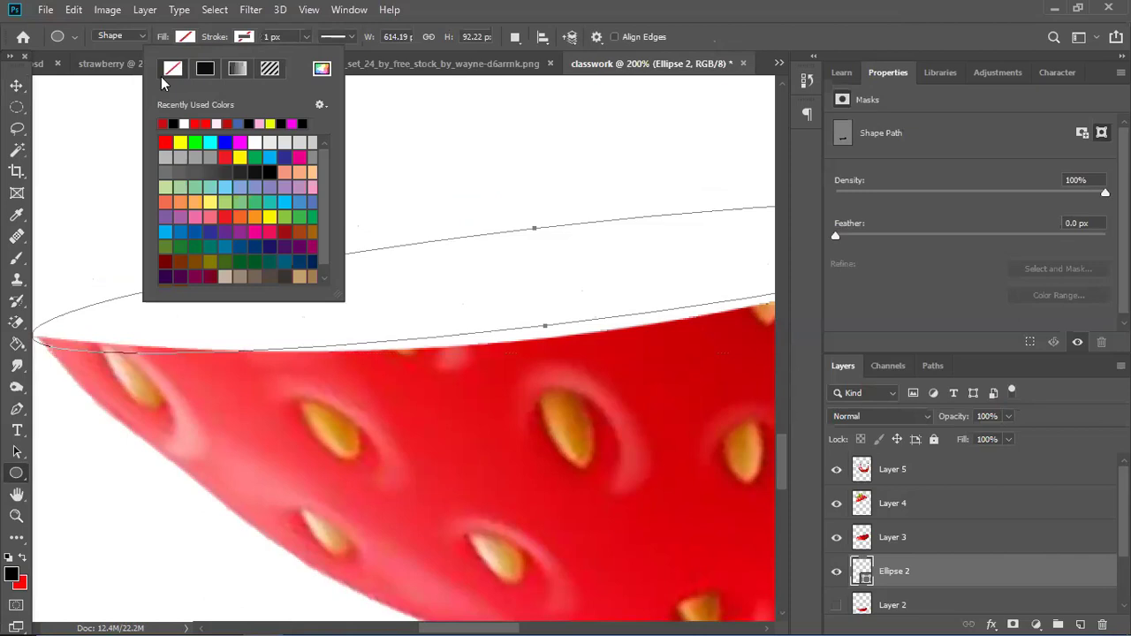
left_click(186, 37)
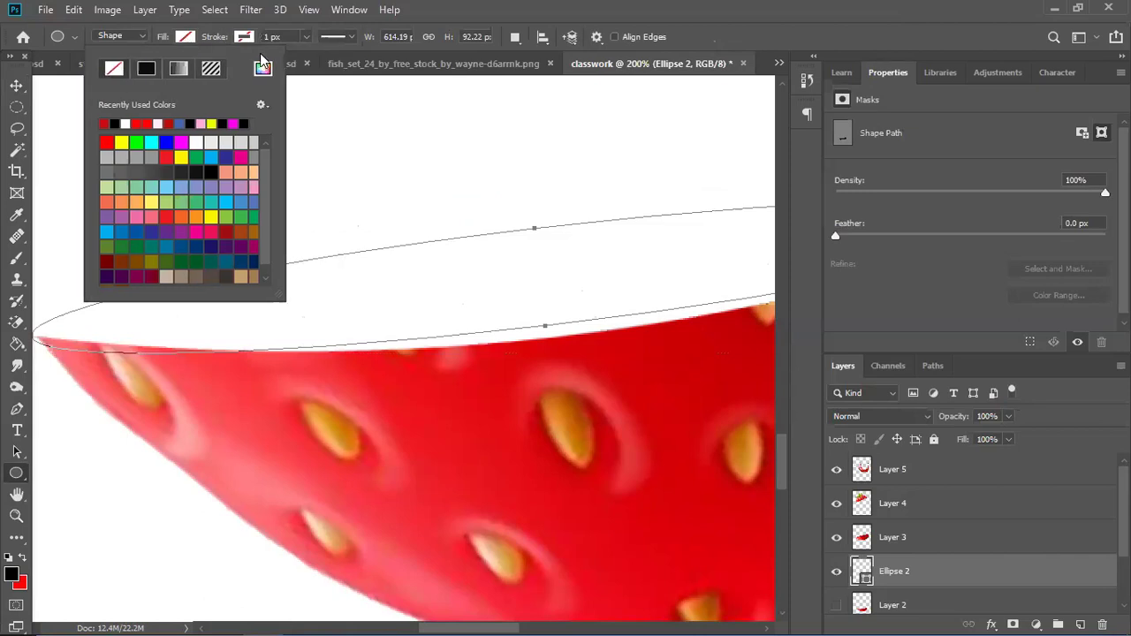
left_click(110, 122)
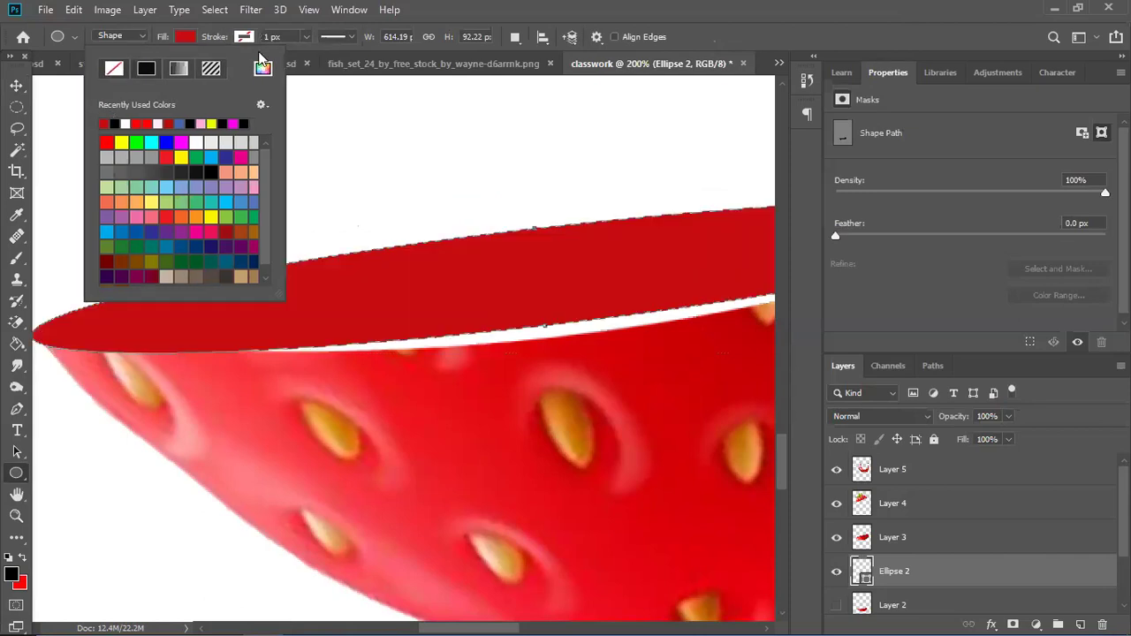